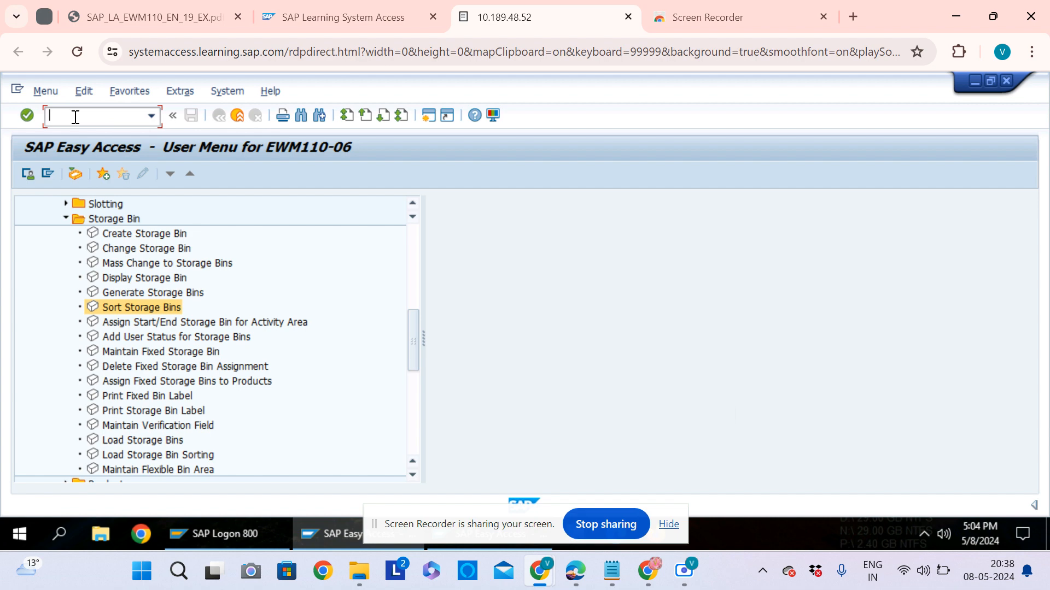
- Run transaction /nspro and display the SAP Reference IMG for customizing
type("/n")
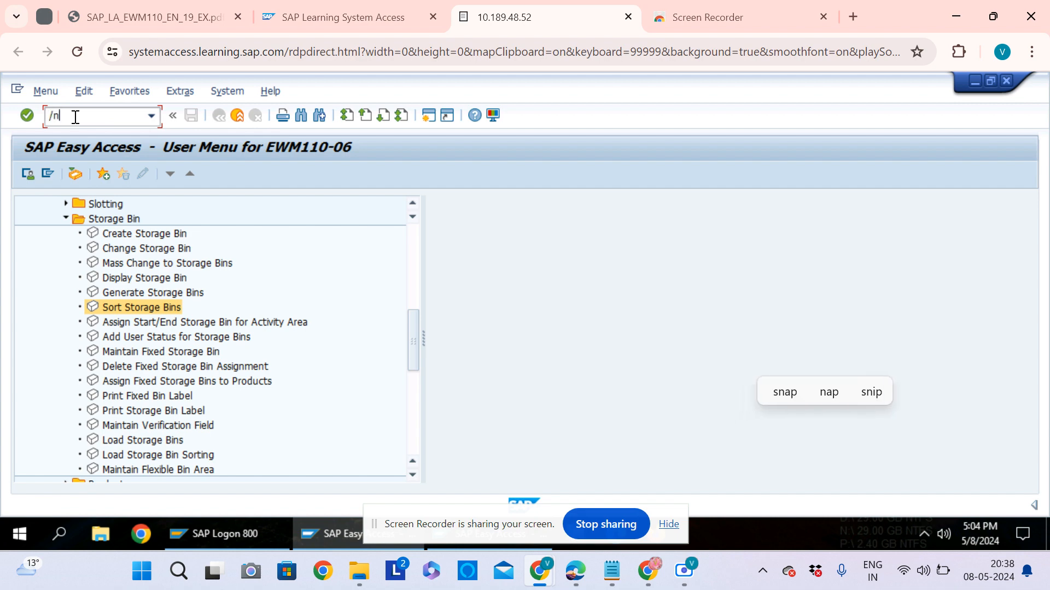
type("spro\\")
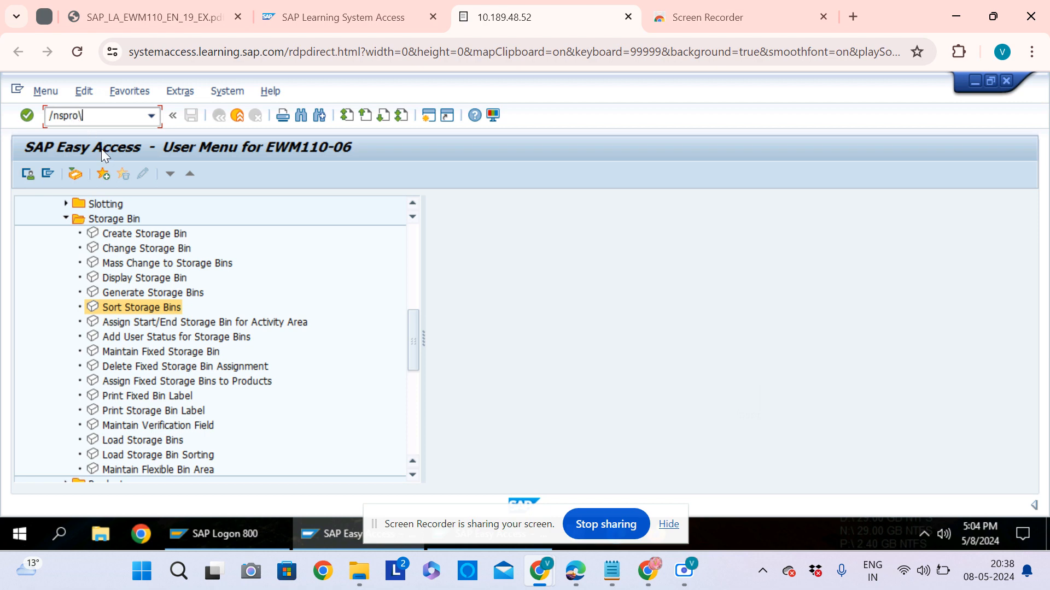
key("BackSpace")
key("Return")
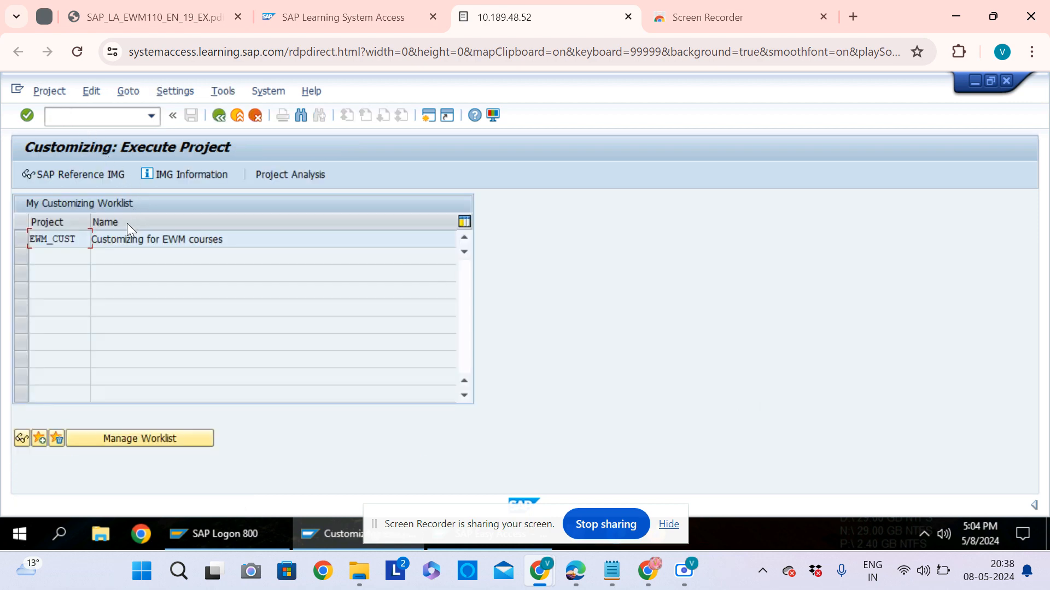
left_click(18, 239)
left_click(69, 173)
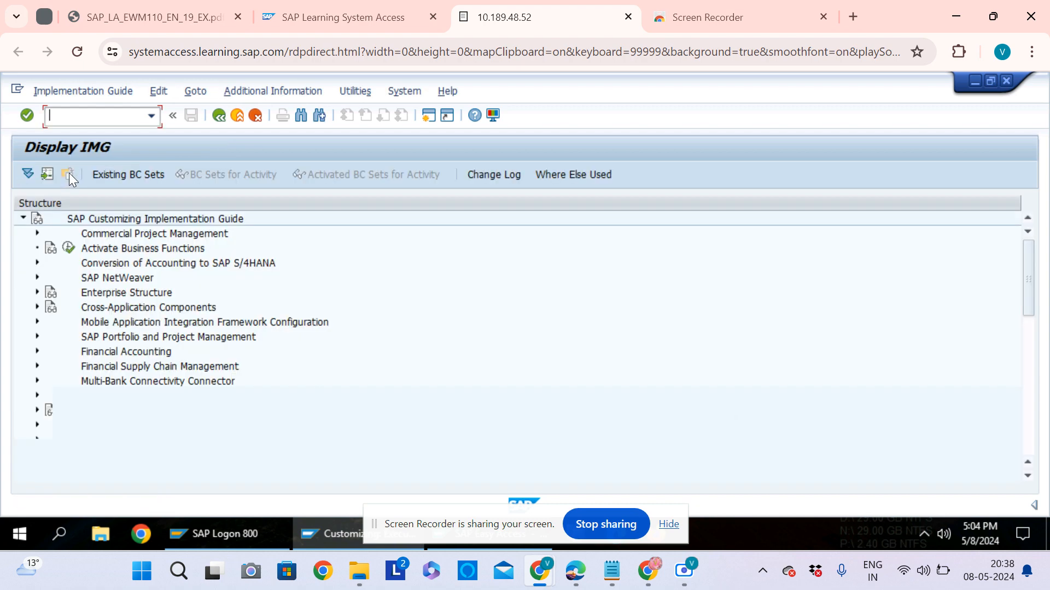
- Open Define Physical Inventory Area in the SCM Extended Warehouse Management customizing, under Internal Warehouse Processes, Physical Inventory, Physical-Inventory-Area-Specific Settings
left_click(1028, 380)
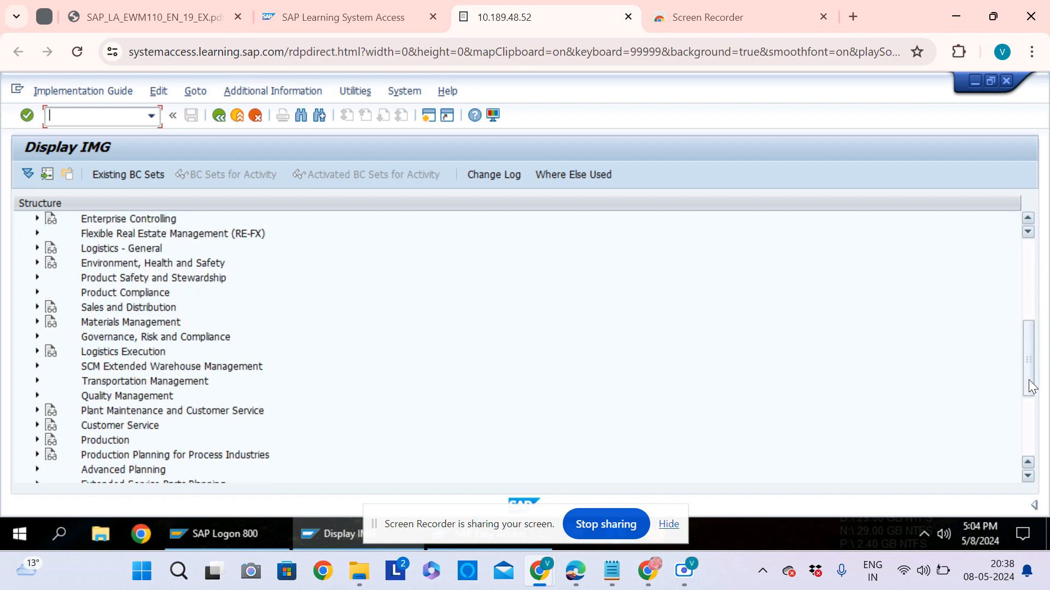
left_click(37, 367)
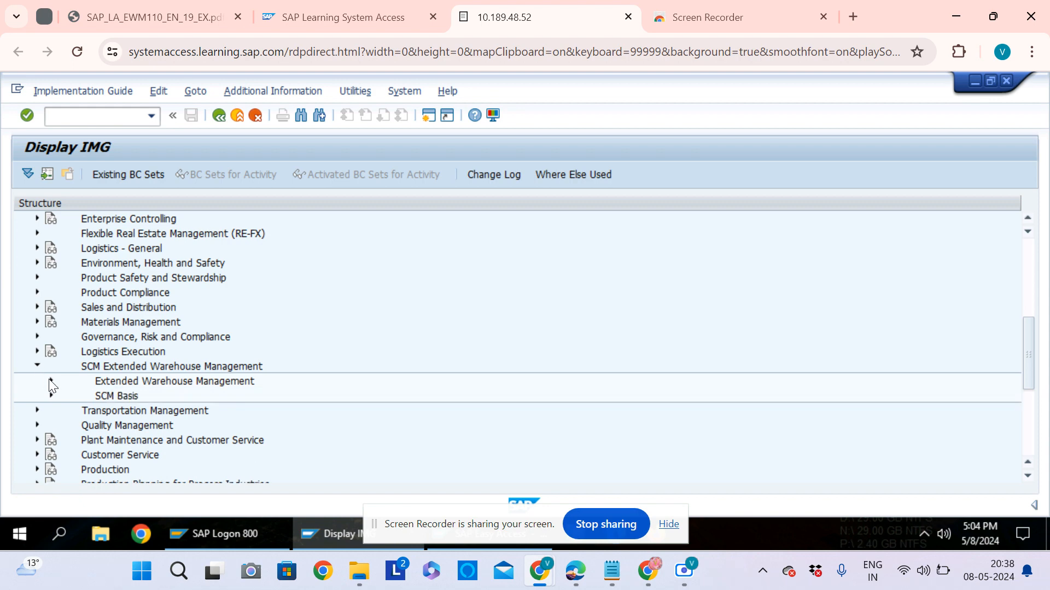
left_click(51, 381)
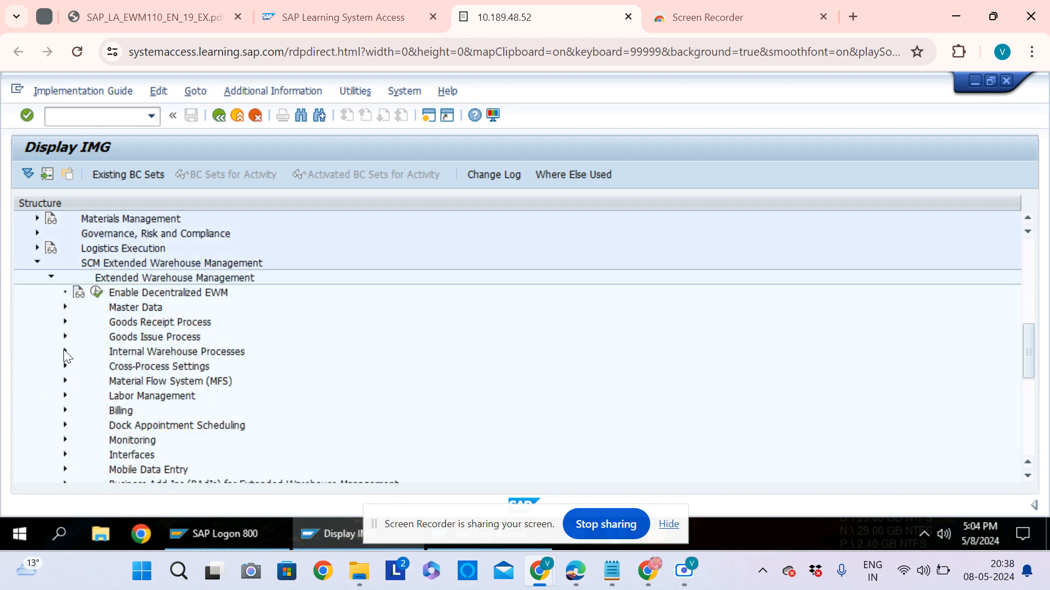
left_click(65, 352)
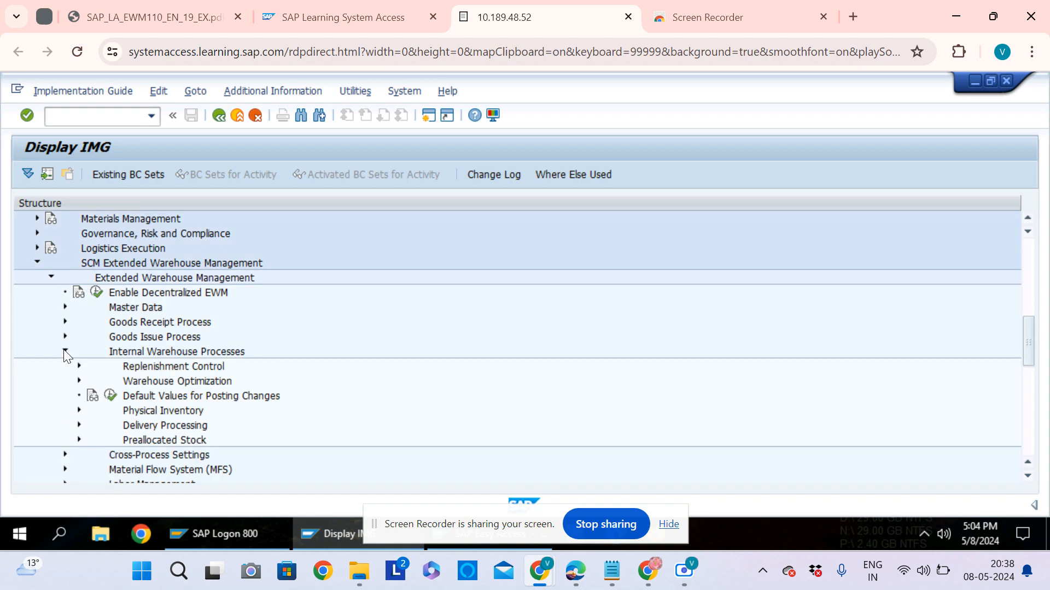
left_click(78, 410)
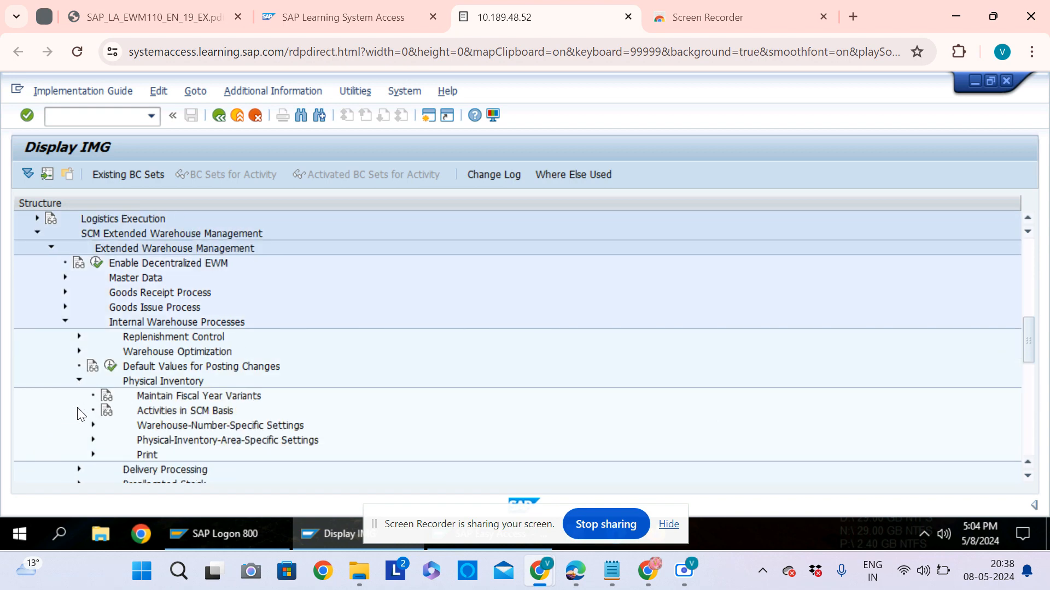
left_click(93, 440)
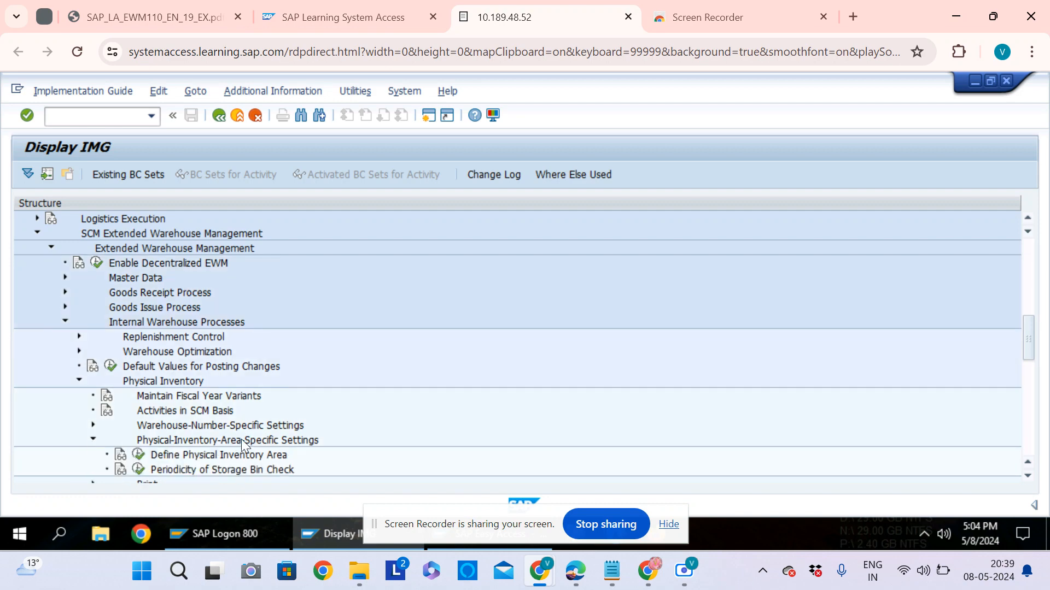
left_click(138, 455)
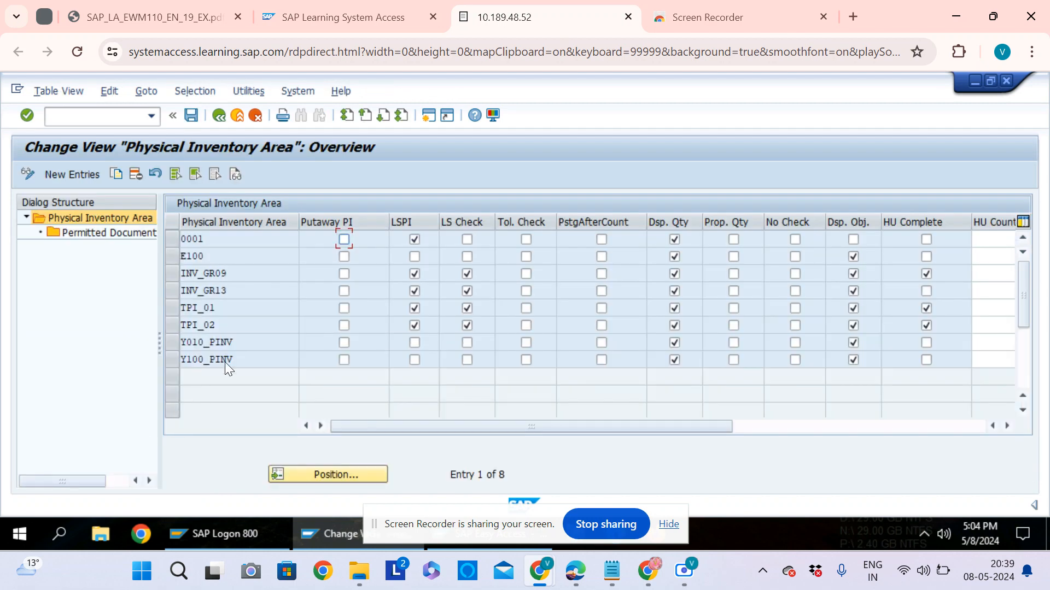
- Copy physical inventory area TPI_02 as TPI_04, including all its dependent entries
left_click(175, 322)
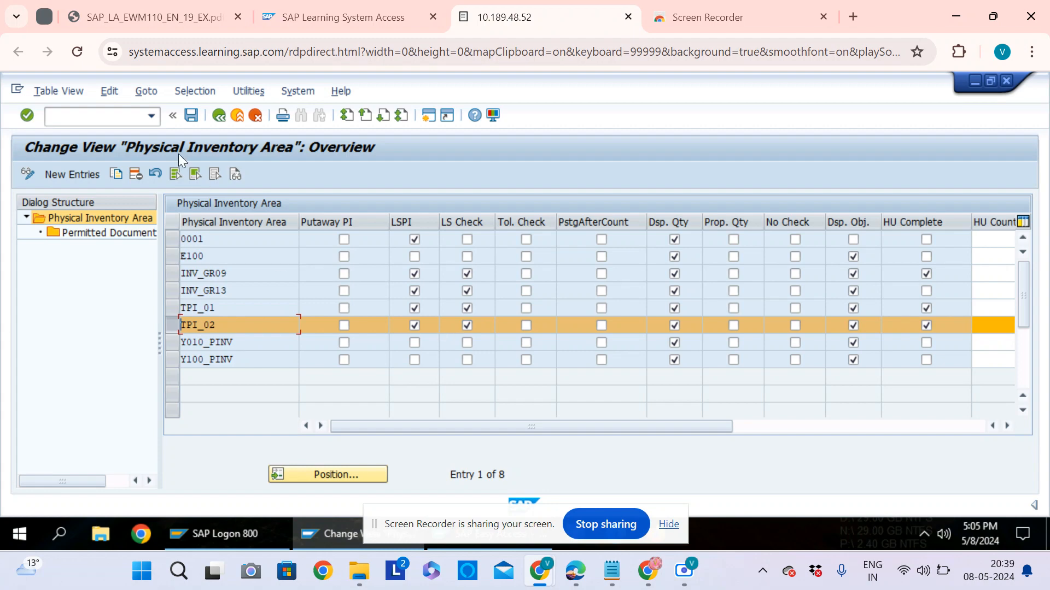
left_click(119, 173)
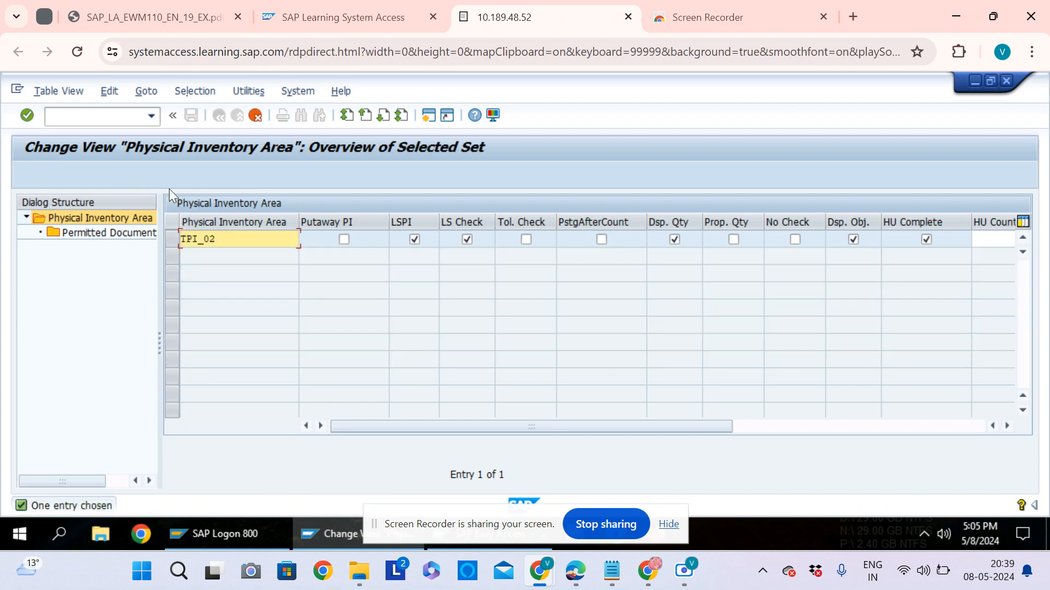
left_click(223, 242)
key("BackSpace")
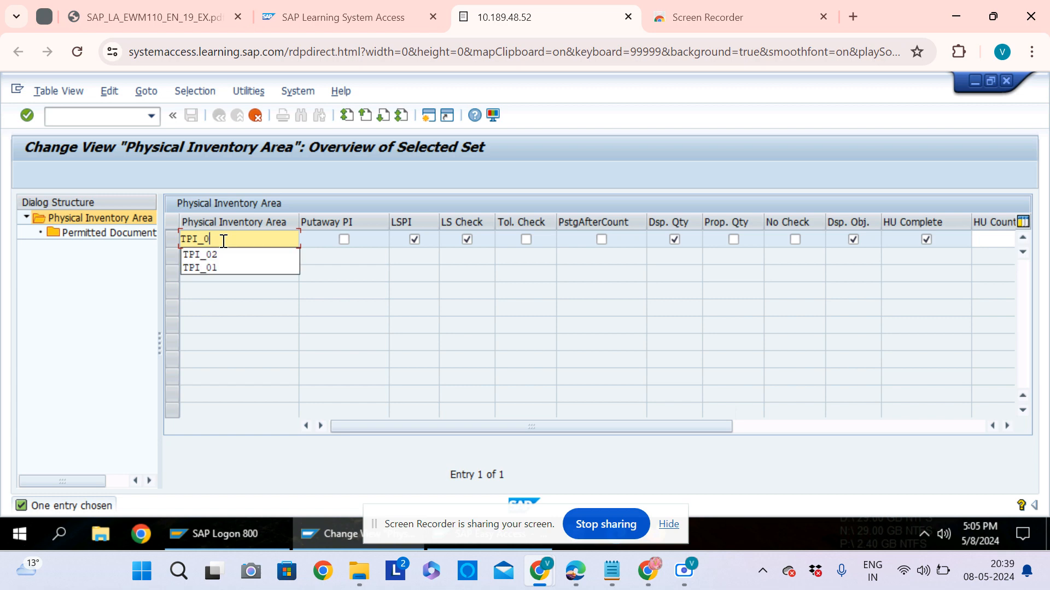
type("4")
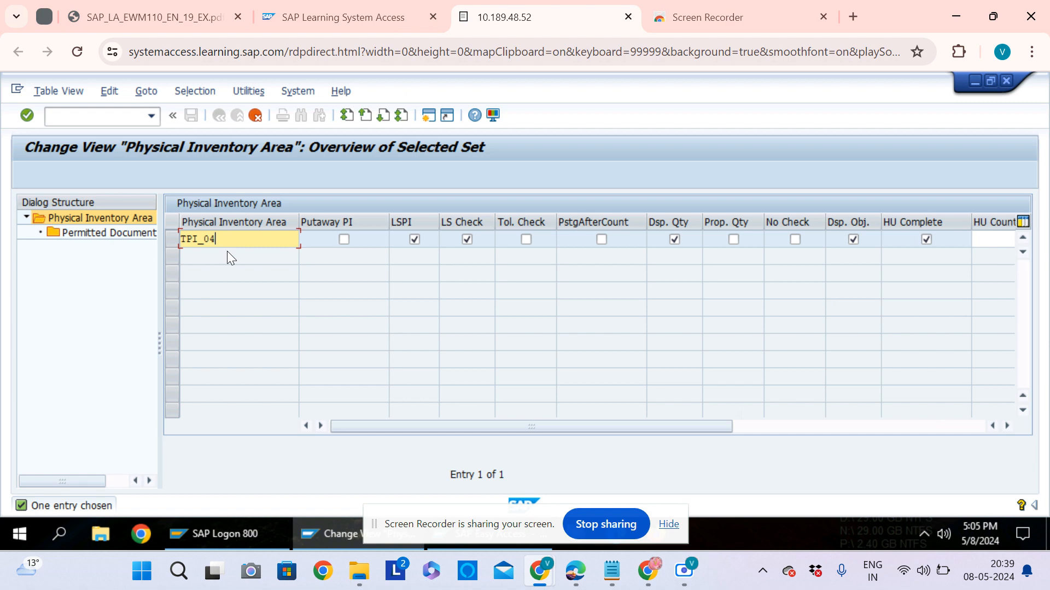
key("Return")
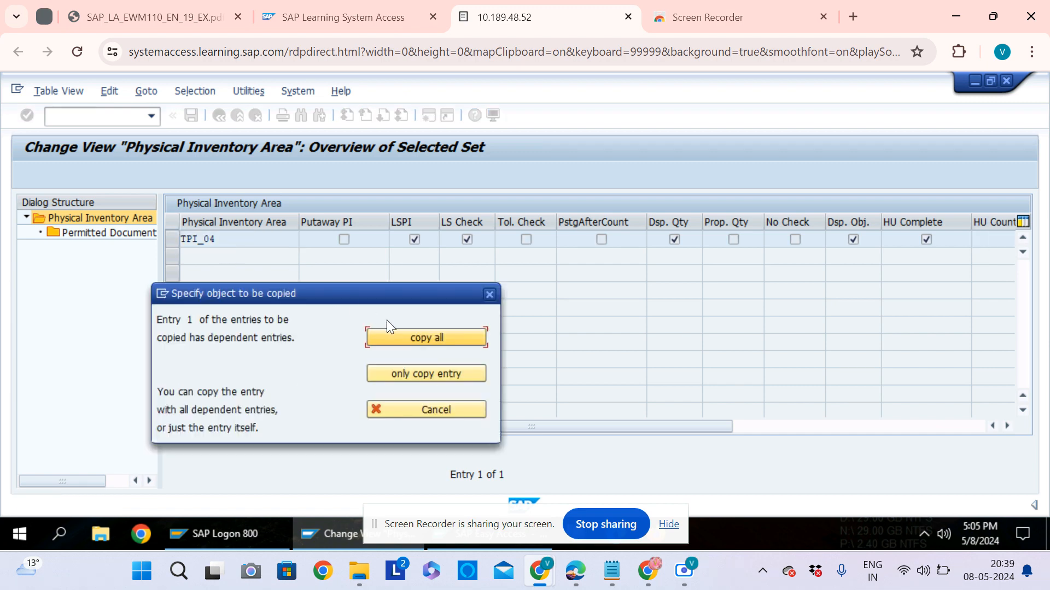
left_click(416, 337)
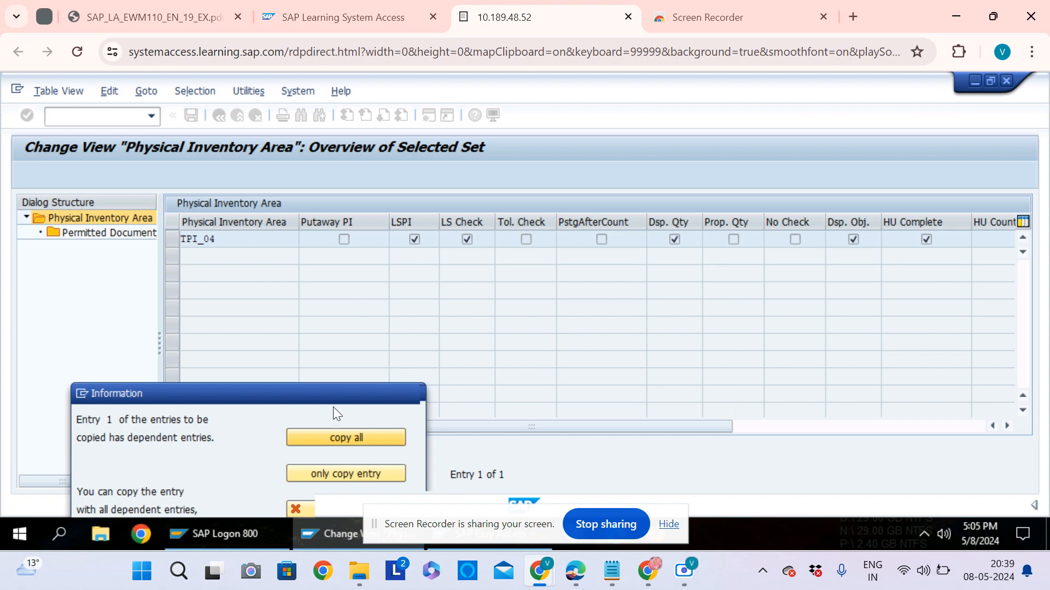
left_click_drag(311, 391, 350, 212)
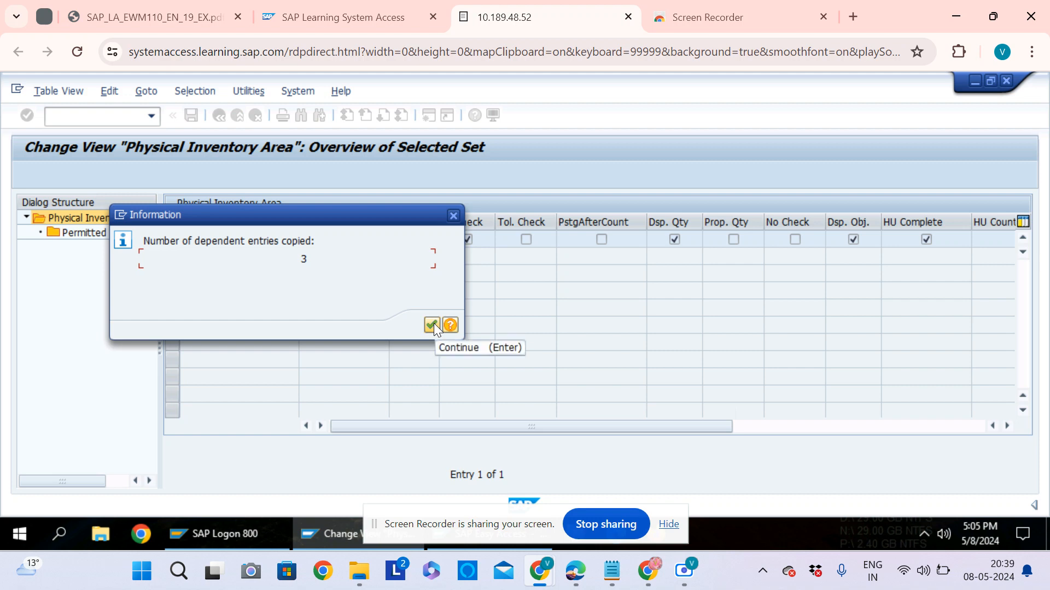
left_click(435, 323)
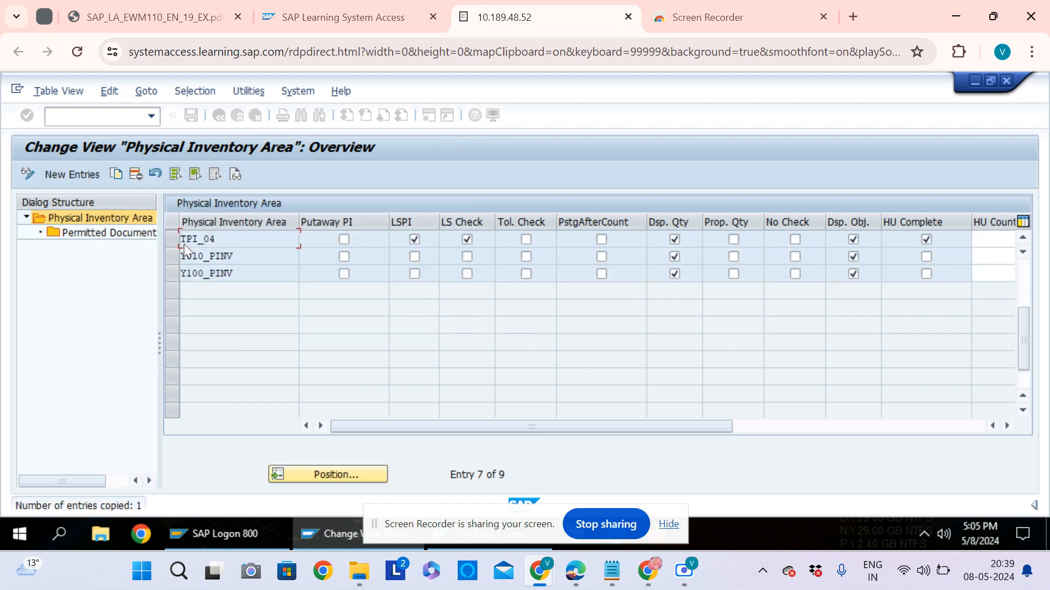
- Review the permitted document types for TPI_04 and the procedures available for its low stock entry
double_click(101, 232)
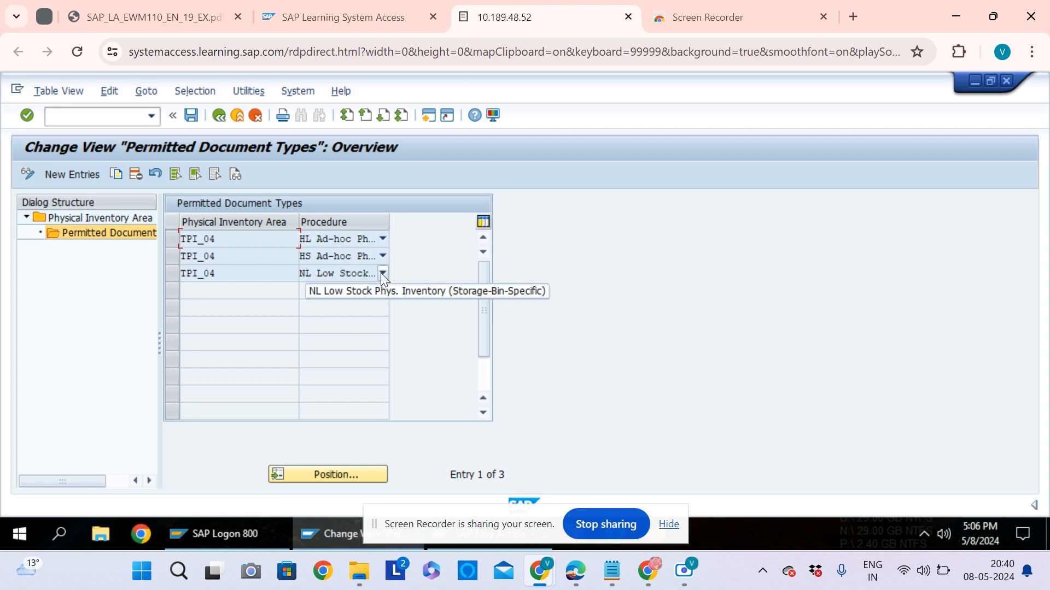
left_click(381, 273)
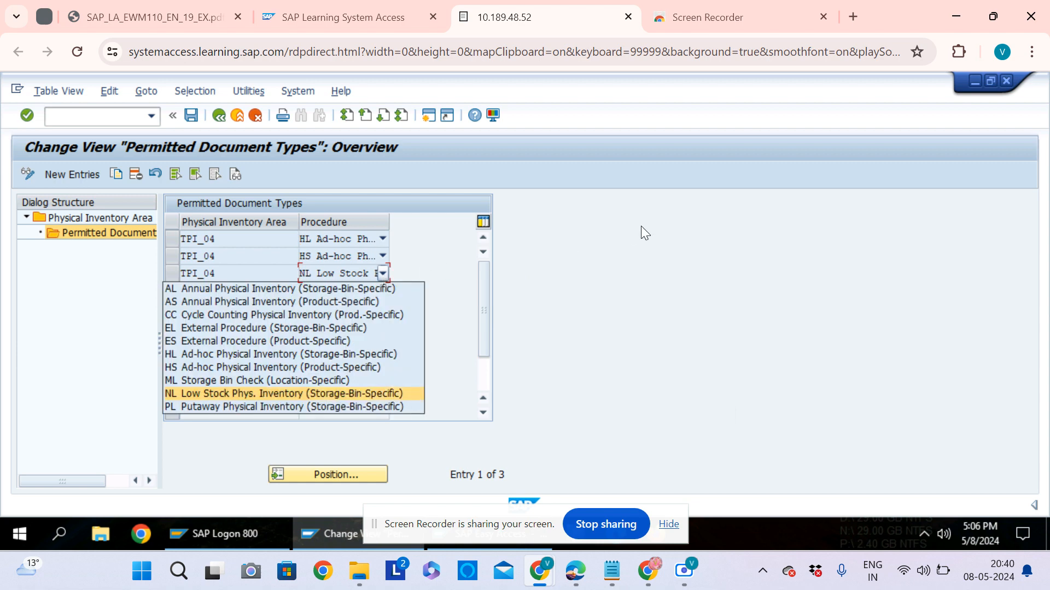
left_click(310, 117)
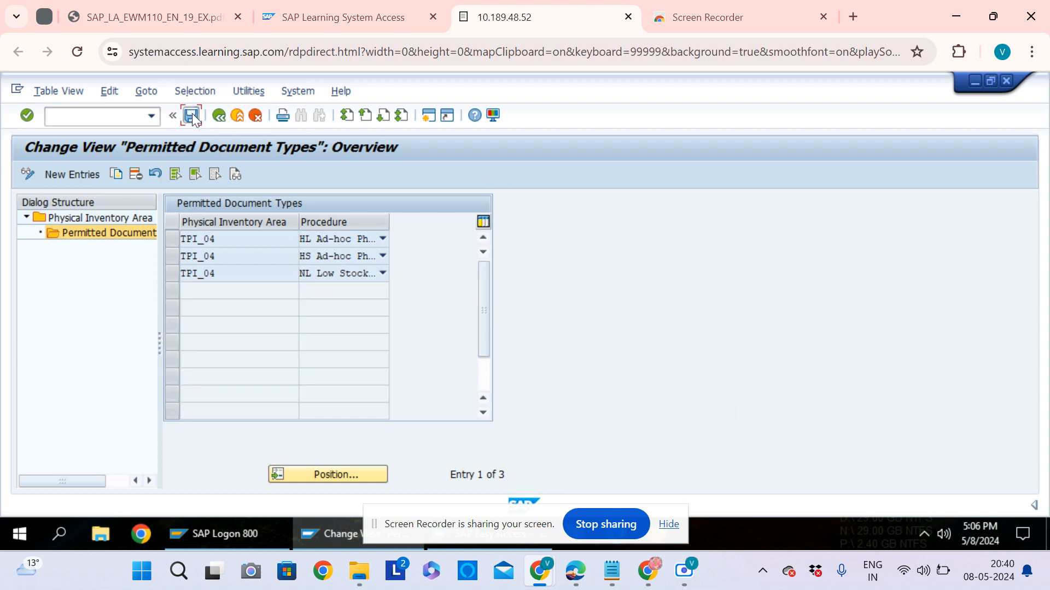
- Save the new physical inventory area to the customizing request "Test PI 01" and return to the IMG structure
left_click(192, 115)
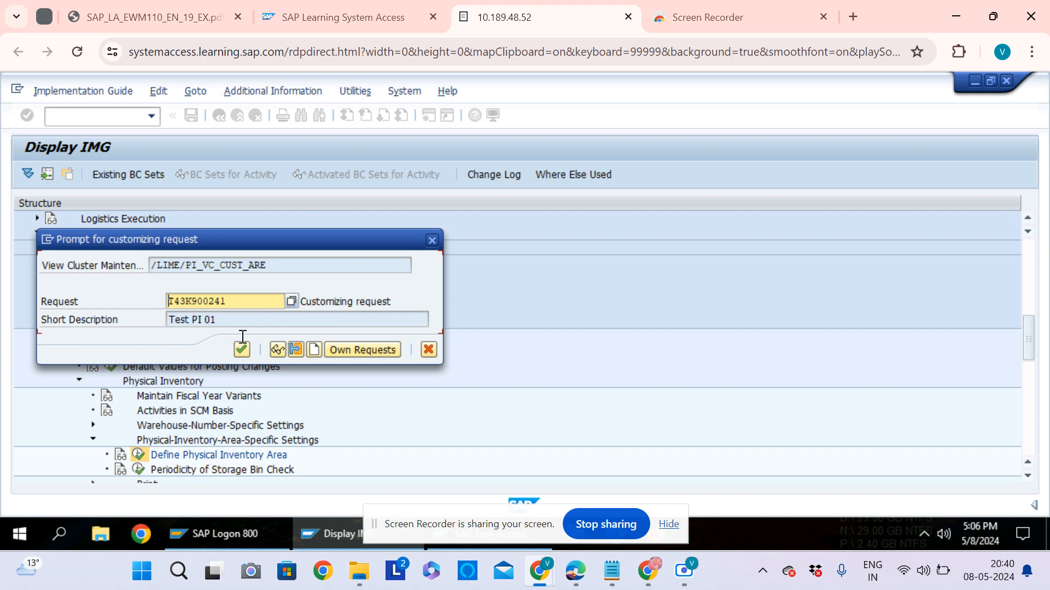
left_click(241, 350)
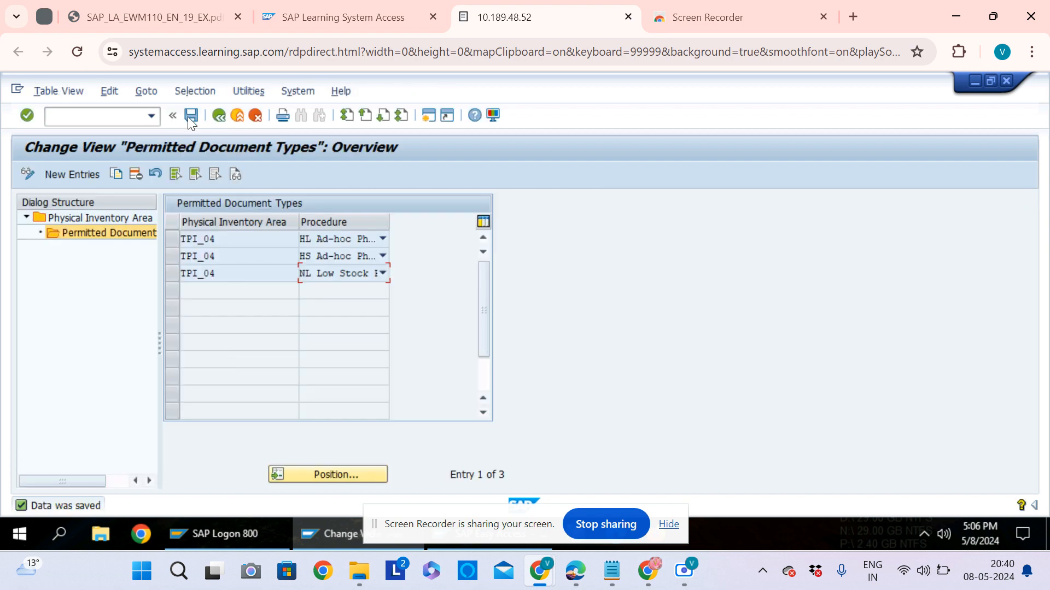
left_click(220, 116)
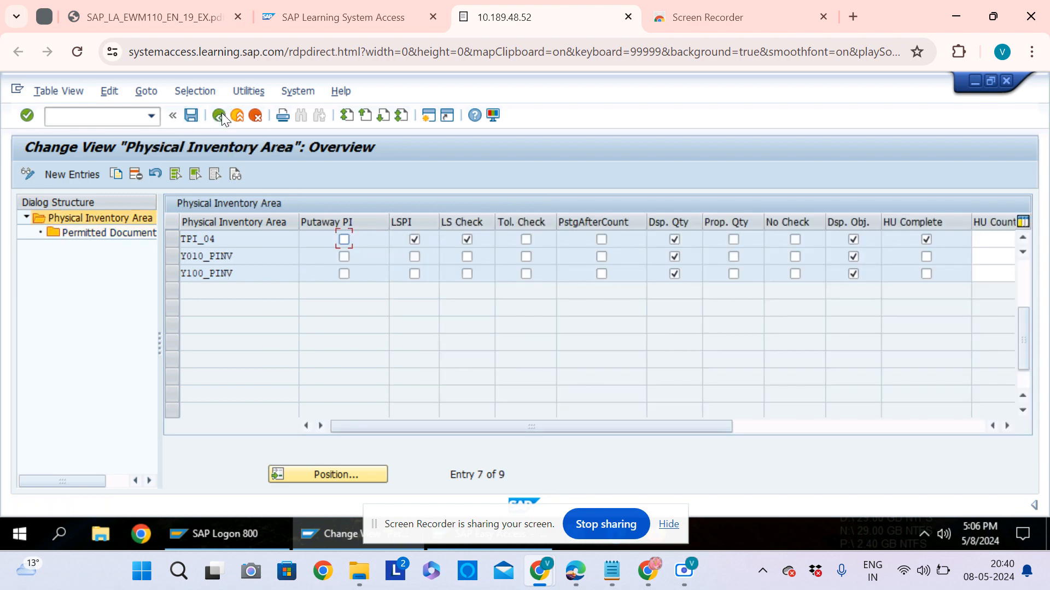
left_click(220, 115)
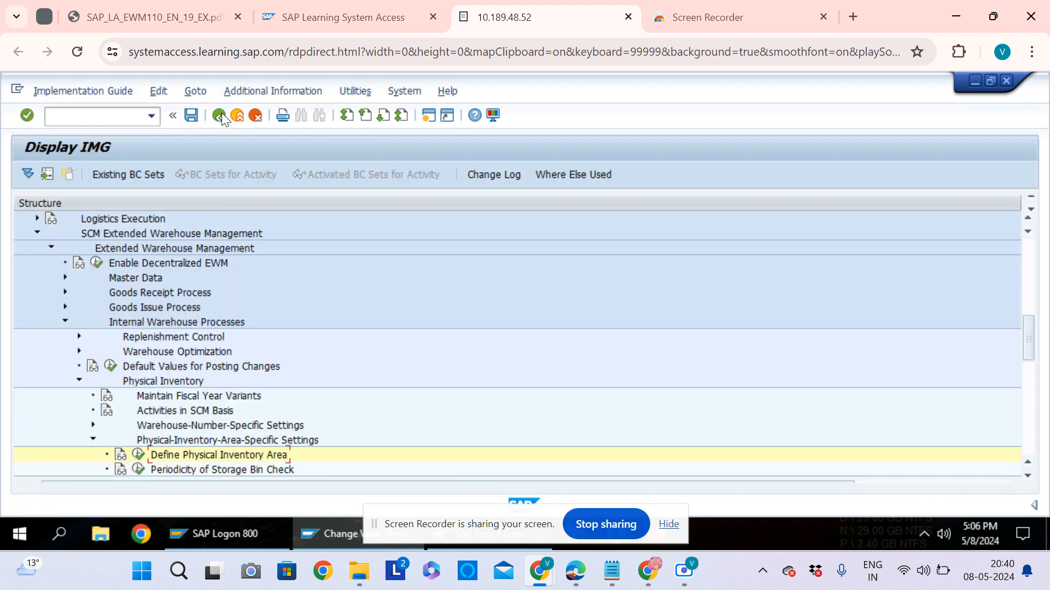
- Open the Define Activity Area customizing activity under Master Data, Activity Areas
left_click(64, 276)
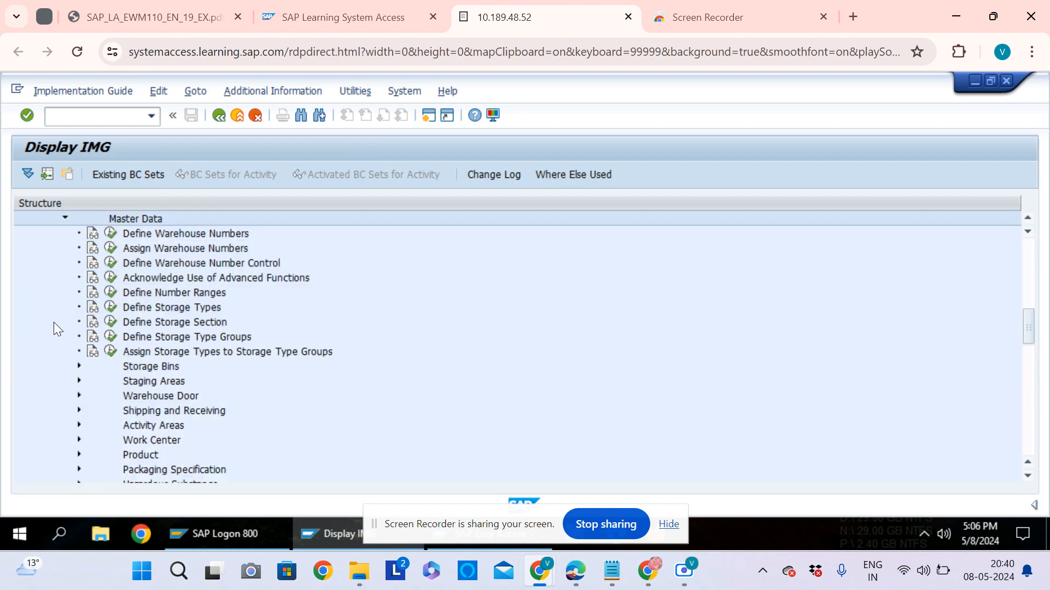
left_click(79, 425)
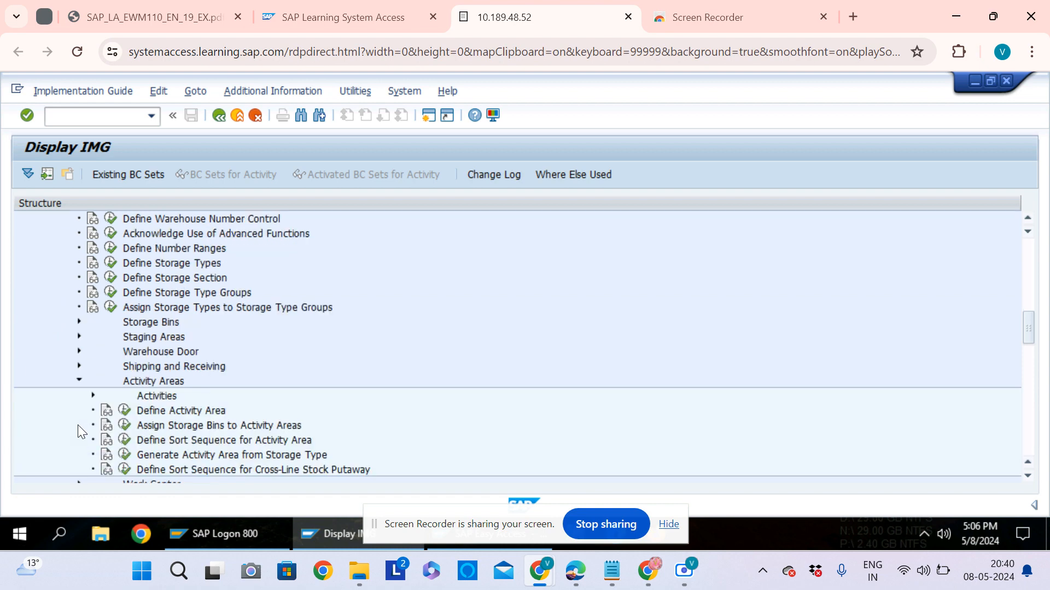
left_click(126, 414)
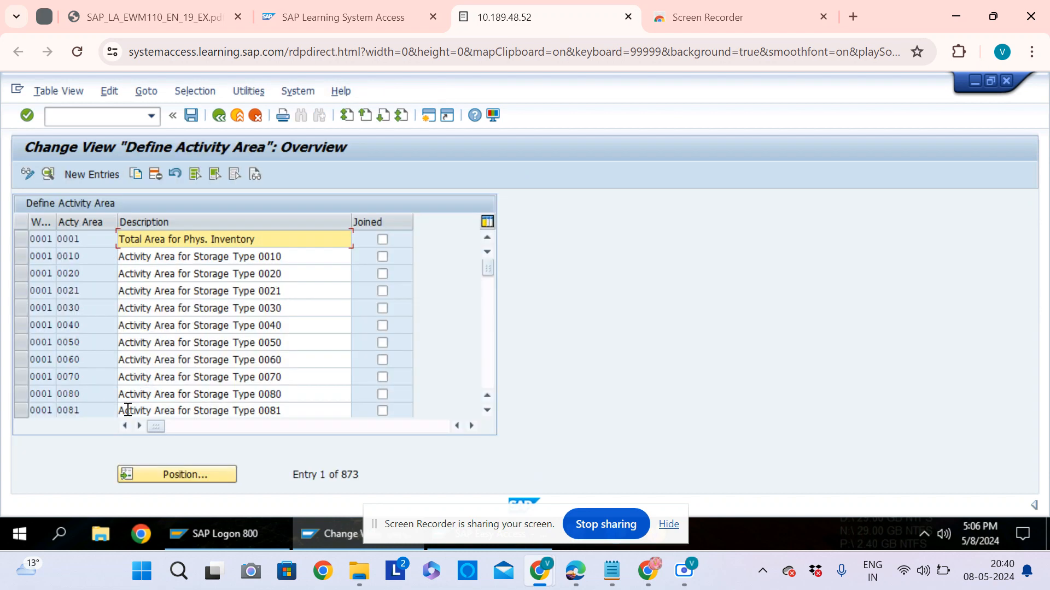
- Position the activity area list at warehouse number e106 and activity area T*
left_click(183, 475)
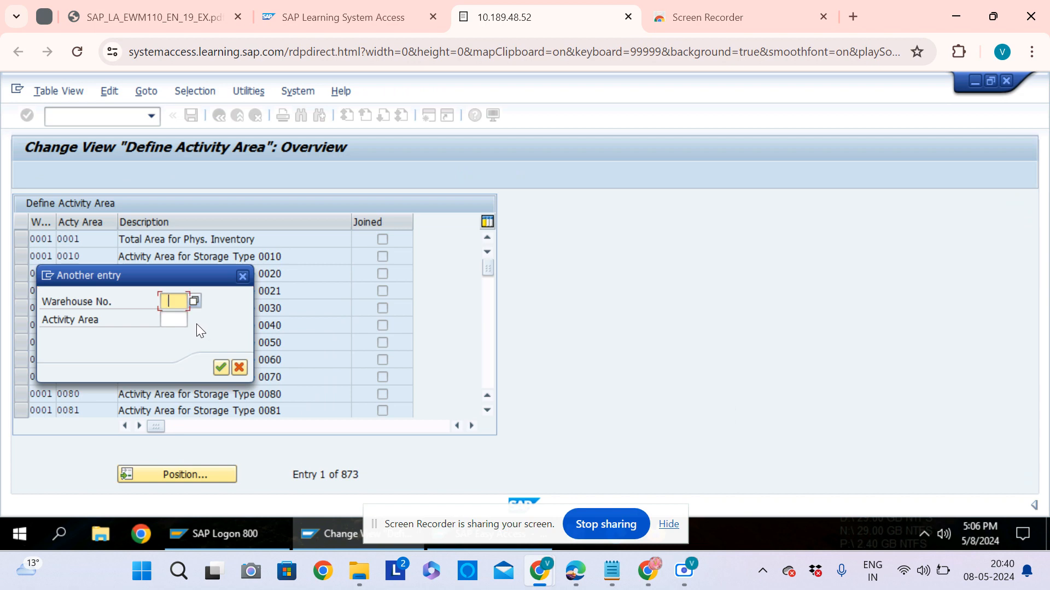
left_click(183, 307)
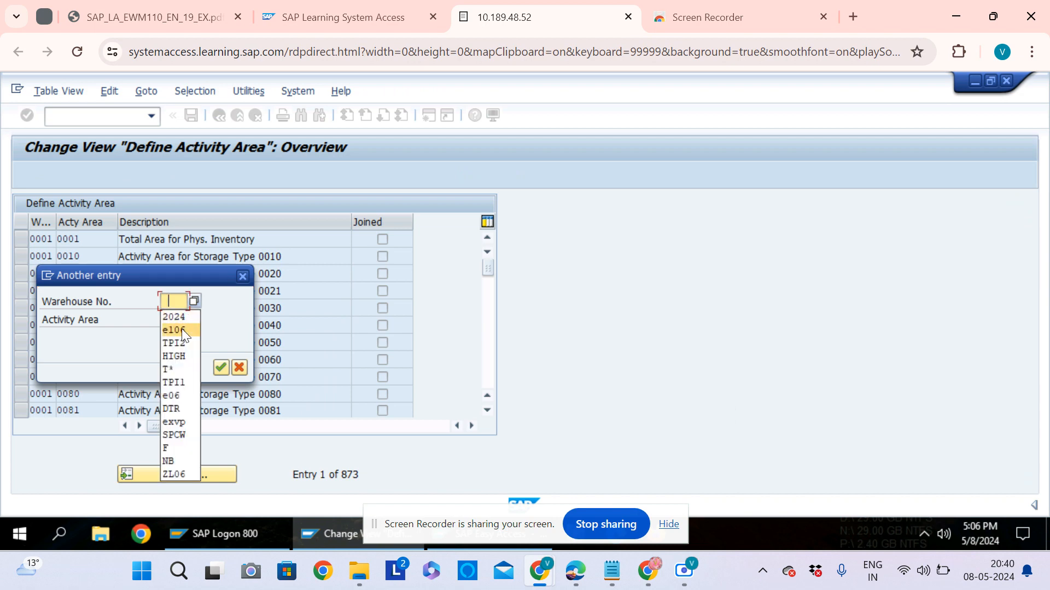
left_click(181, 329)
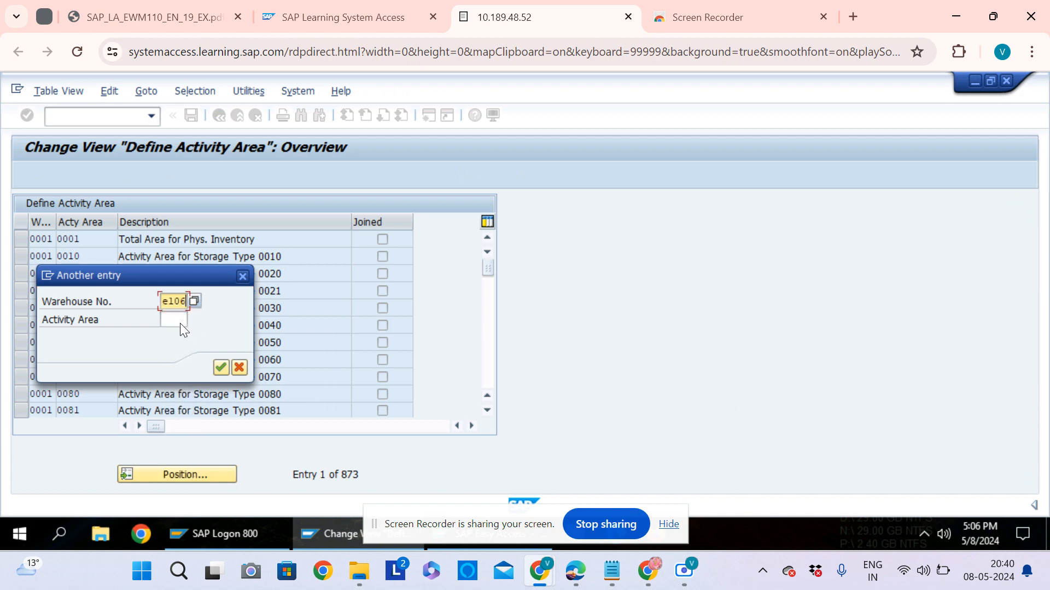
left_click(169, 317)
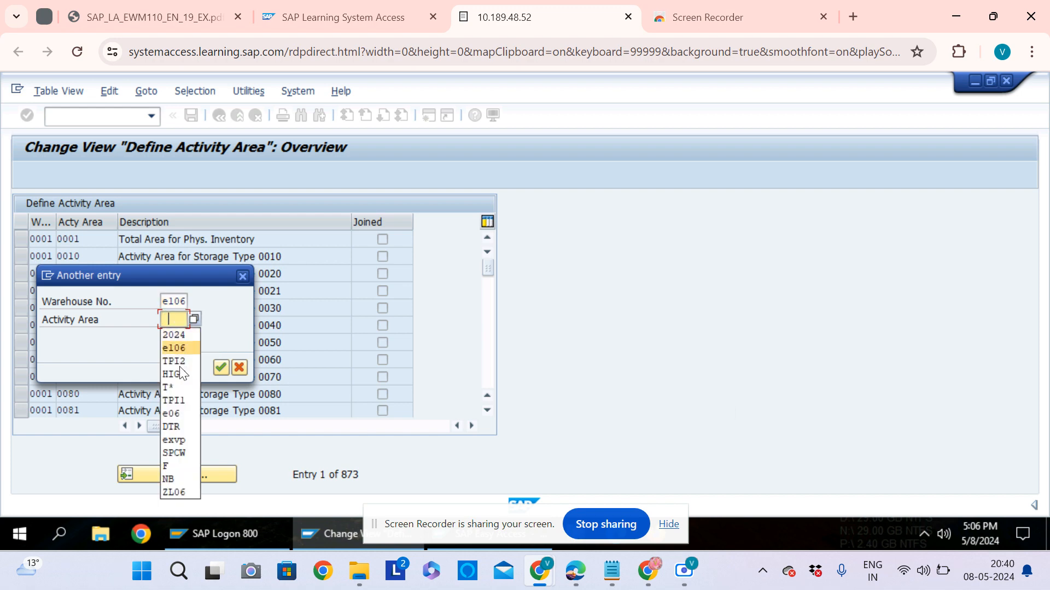
left_click(177, 387)
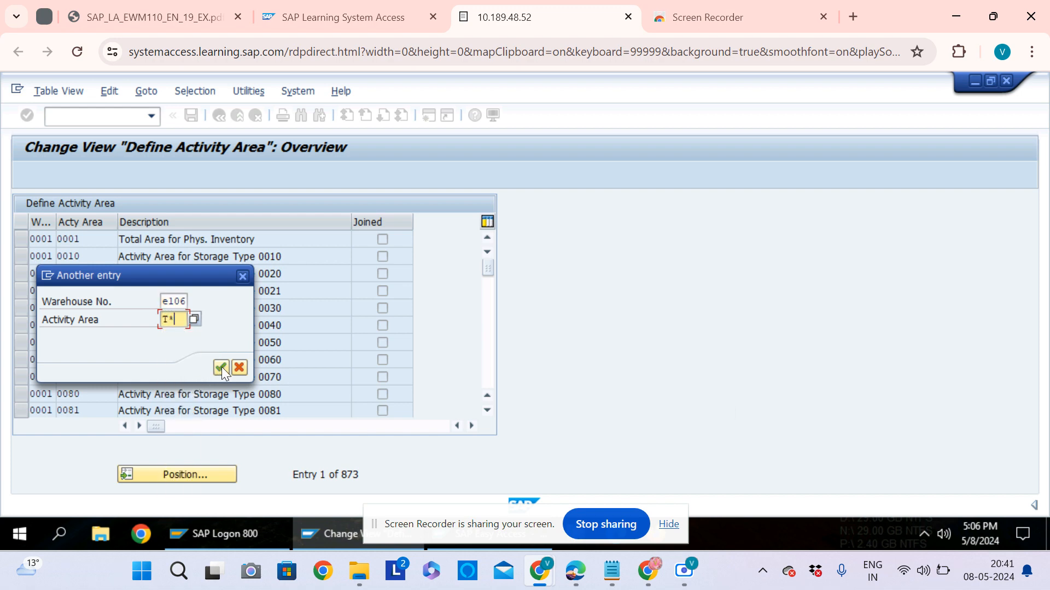
left_click(221, 367)
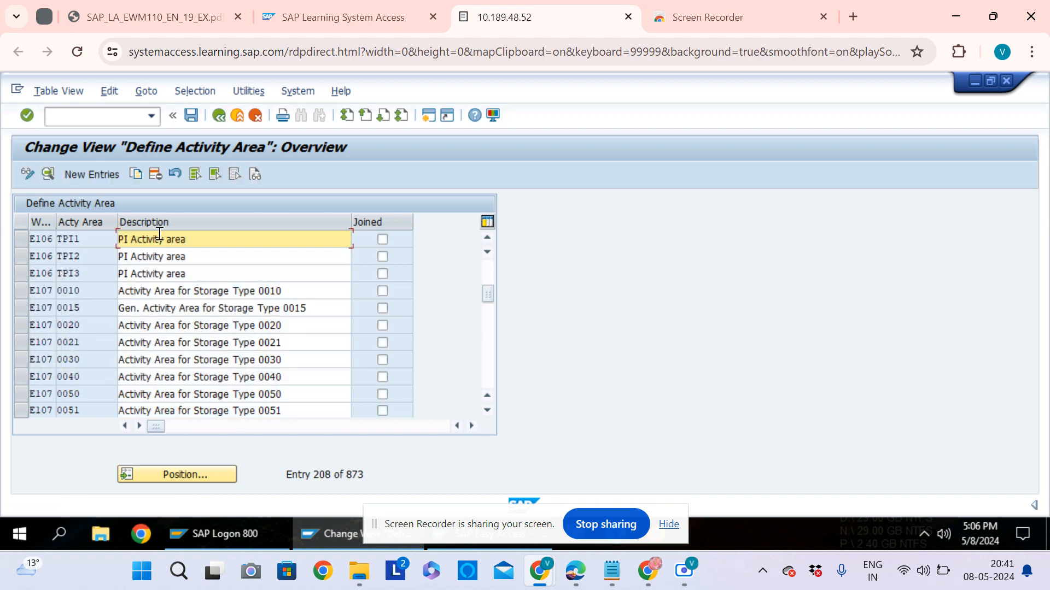
- Copy the TPI3 activity area of warehouse E106 to a new activity area TPI4
left_click(21, 273)
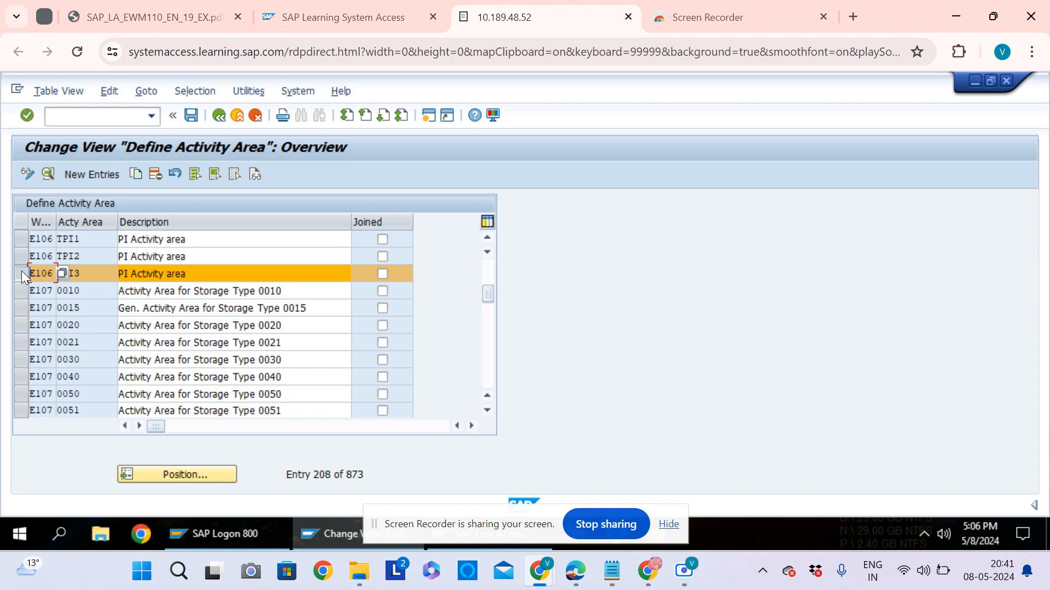
left_click(138, 172)
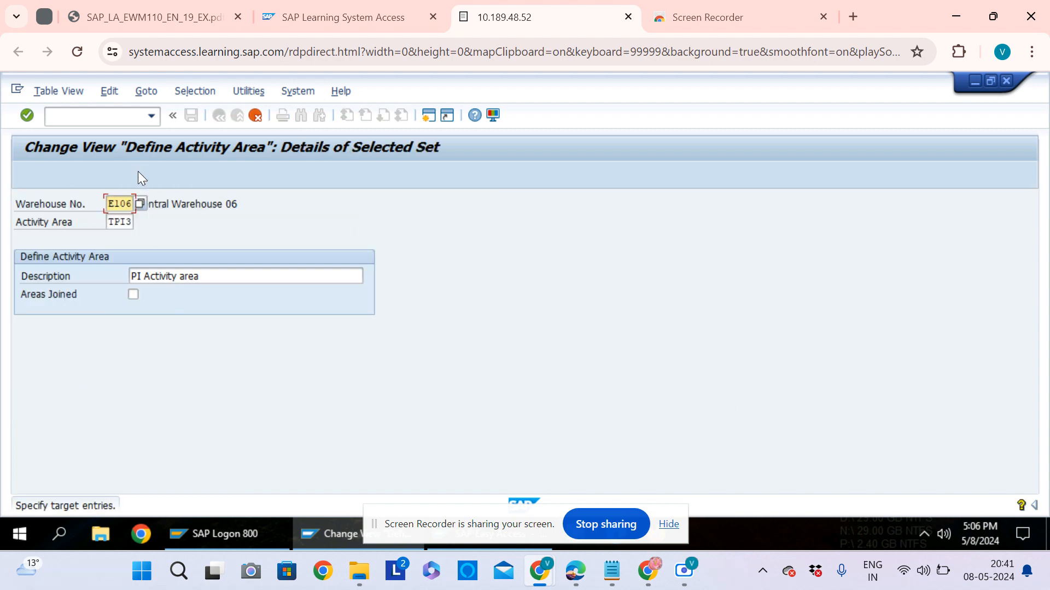
left_click(135, 222)
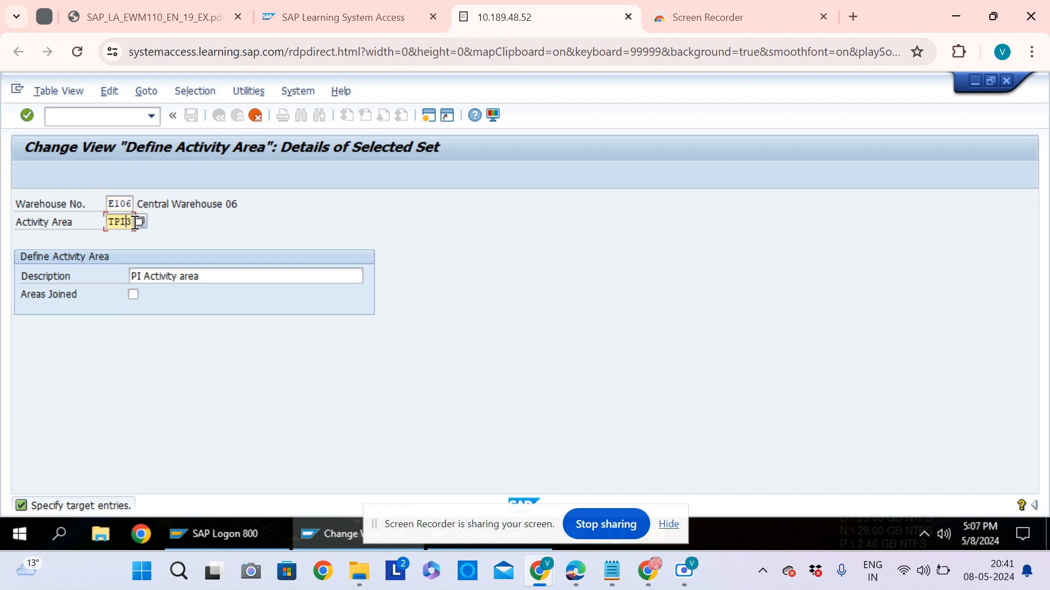
key("BackSpace")
type("4")
key("Tab")
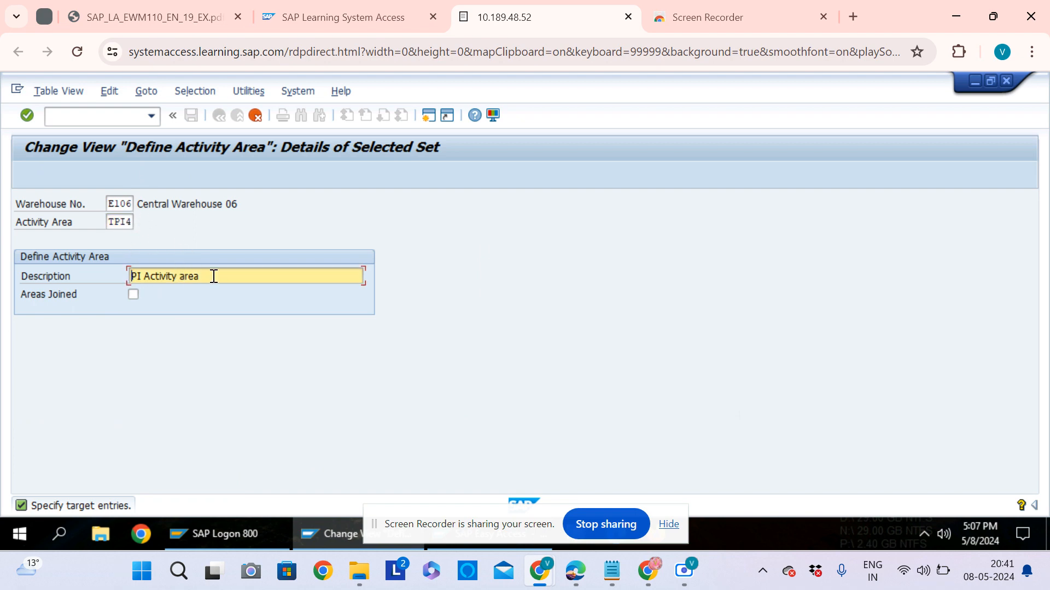
key("Return")
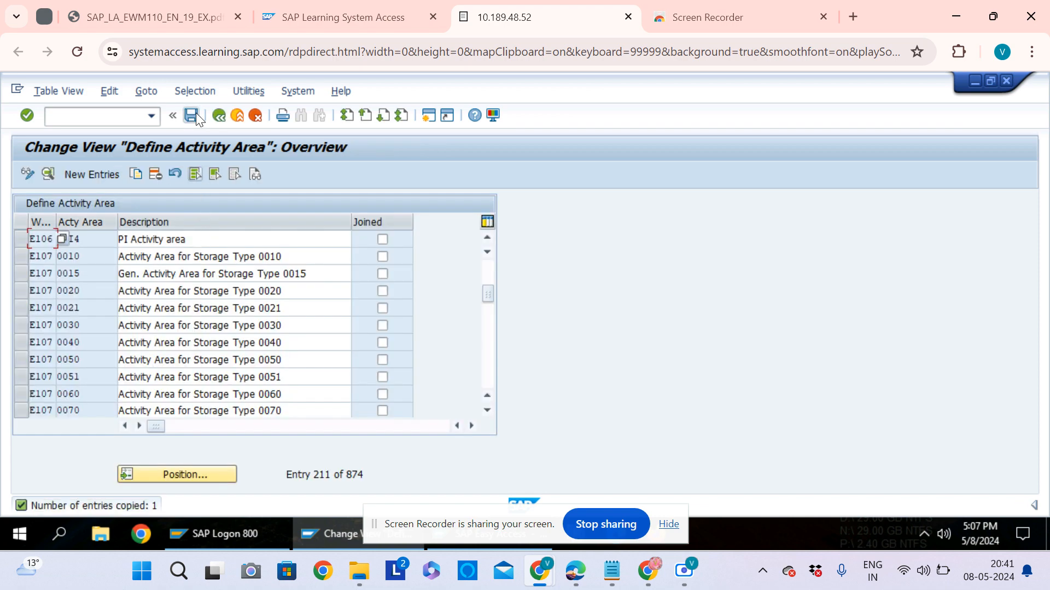
- Save activity area TPI4 to the customizing request "Test PI 01" and return to the IMG structure
left_click(193, 117)
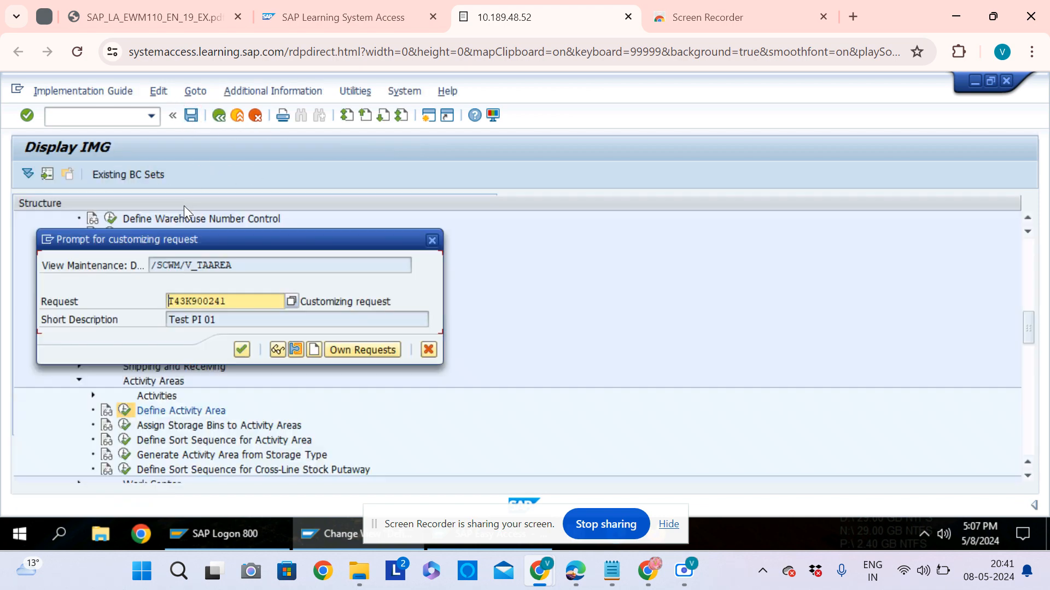
left_click(242, 349)
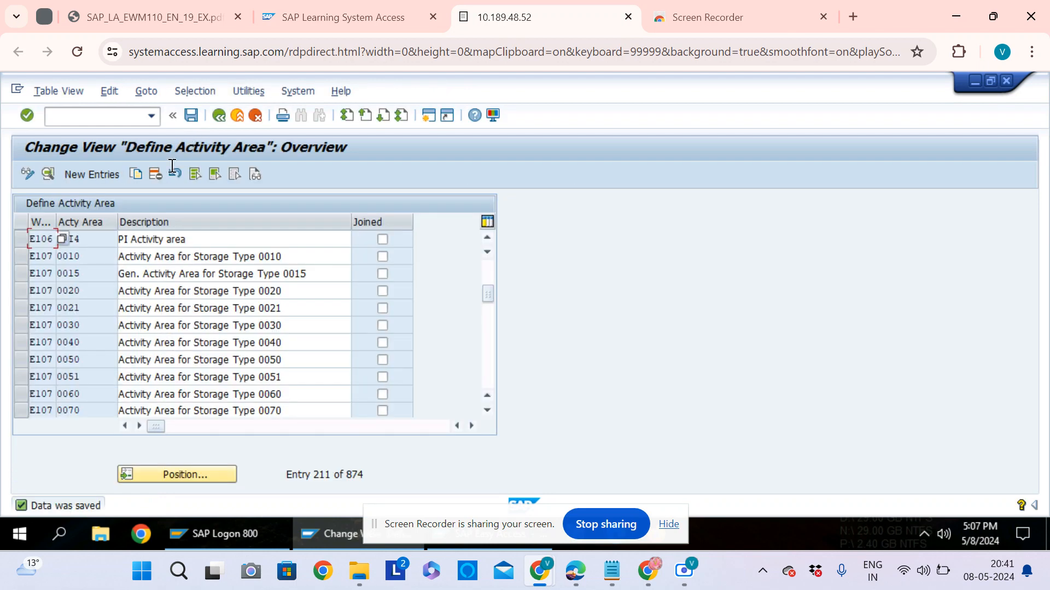
left_click(89, 238)
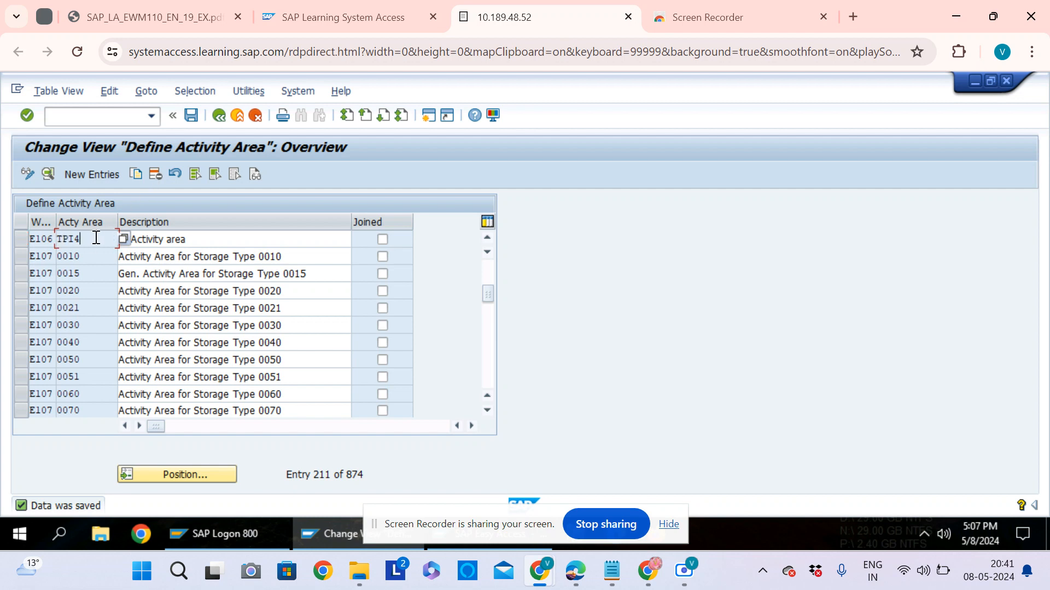
double_click(56, 238)
left_click(217, 122)
left_click(217, 118)
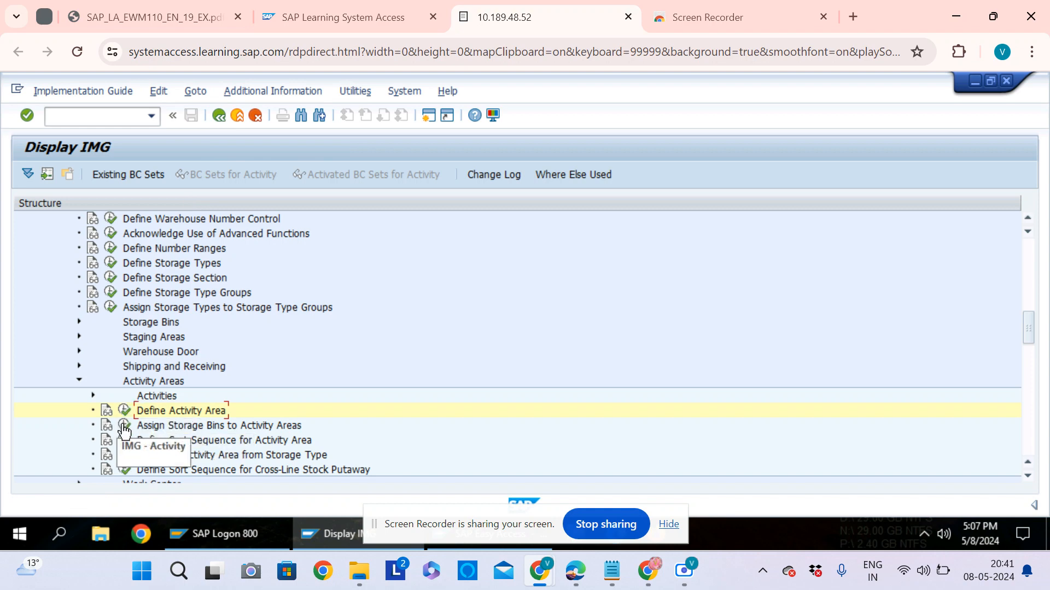
- Open Assign Storage Bins to Activity Areas and position the list at warehouse number e106 and activity area TPI1
left_click(122, 425)
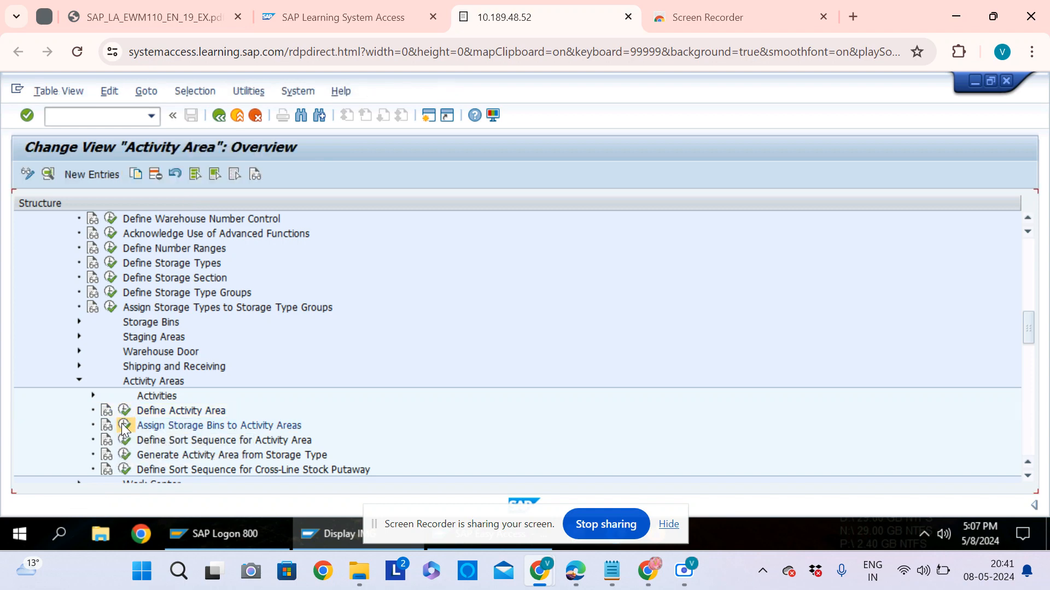
left_click(173, 477)
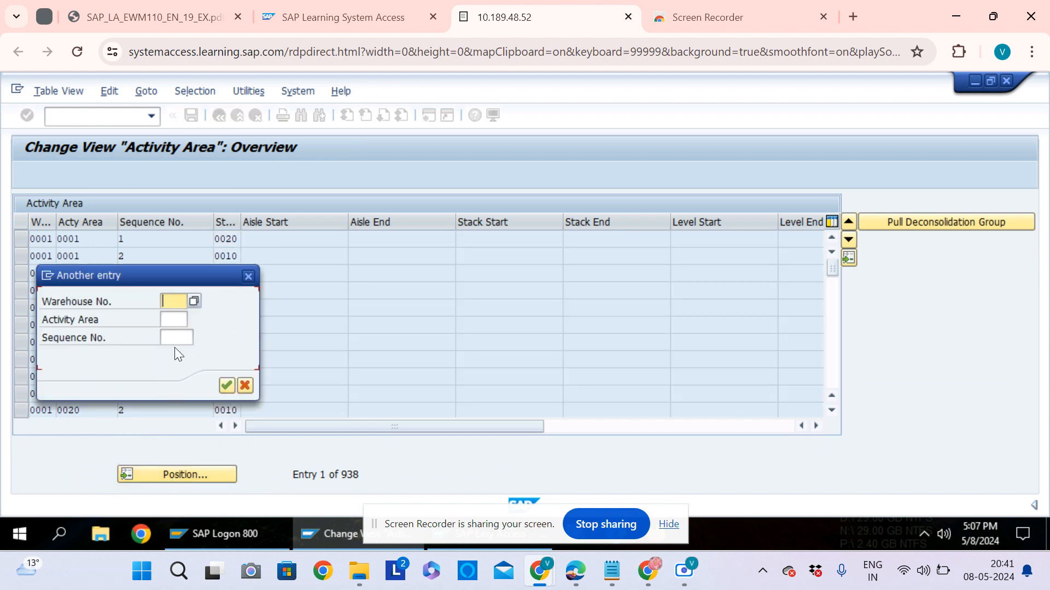
left_click(170, 299)
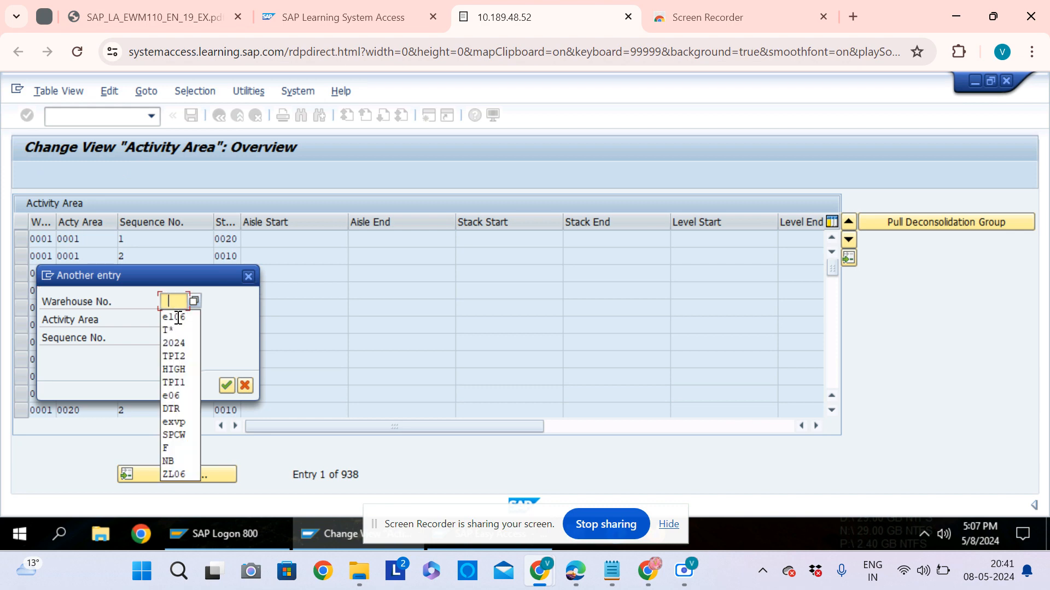
left_click(176, 317)
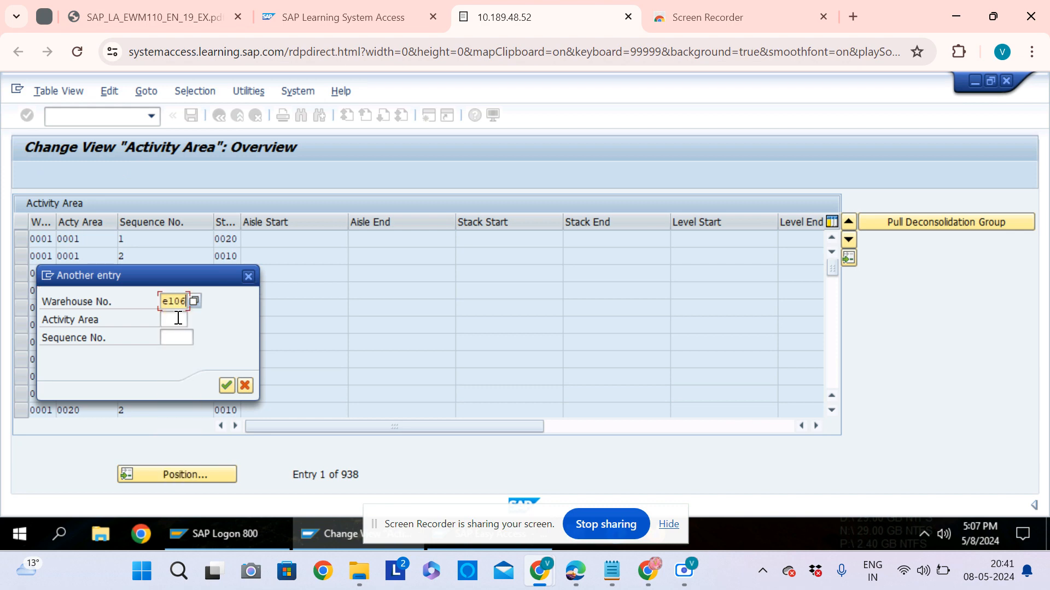
left_click(174, 318)
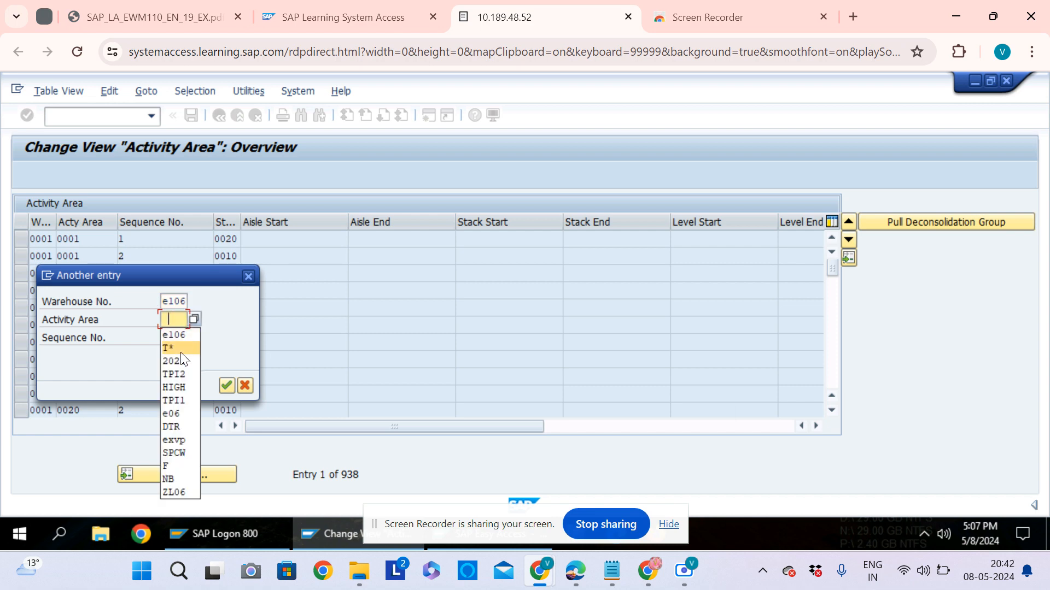
left_click(179, 399)
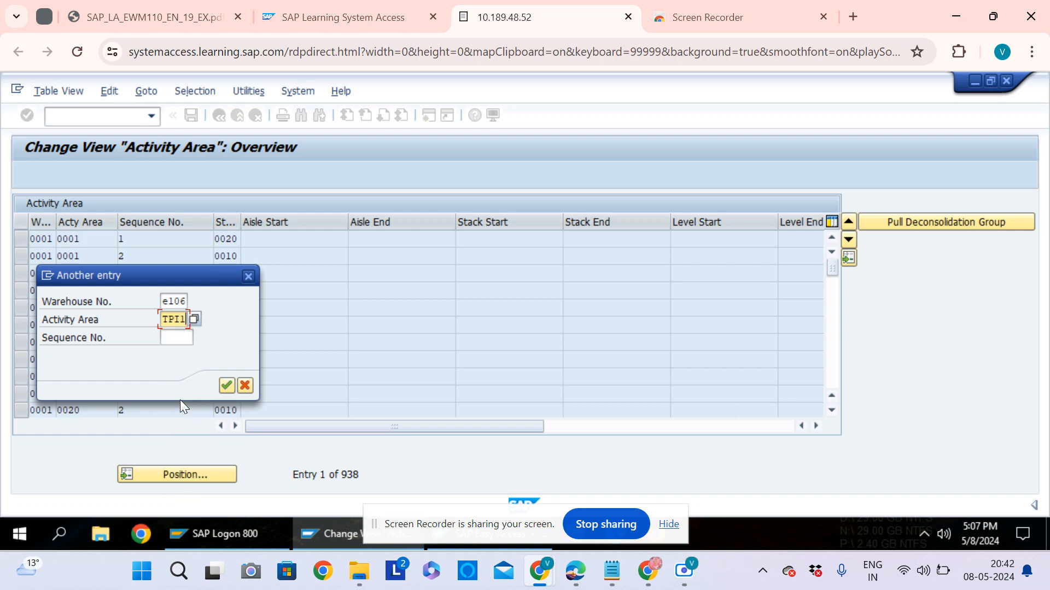
left_click(227, 386)
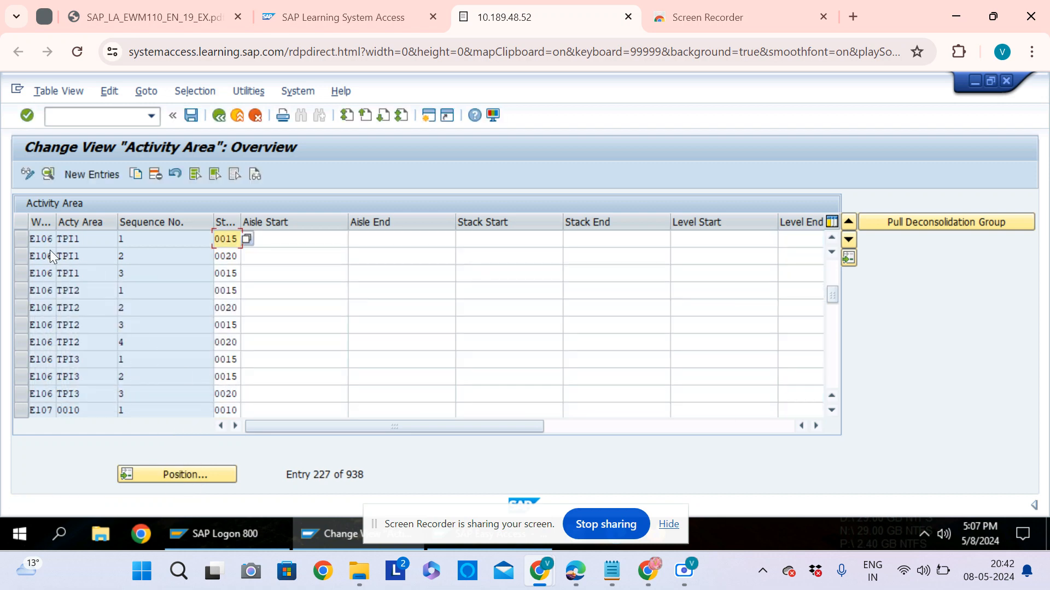
- Start copying the three E106 TPI1 storage bin assignments, setting the activity area of the sequence 1 copy to TPI4
left_click(21, 239)
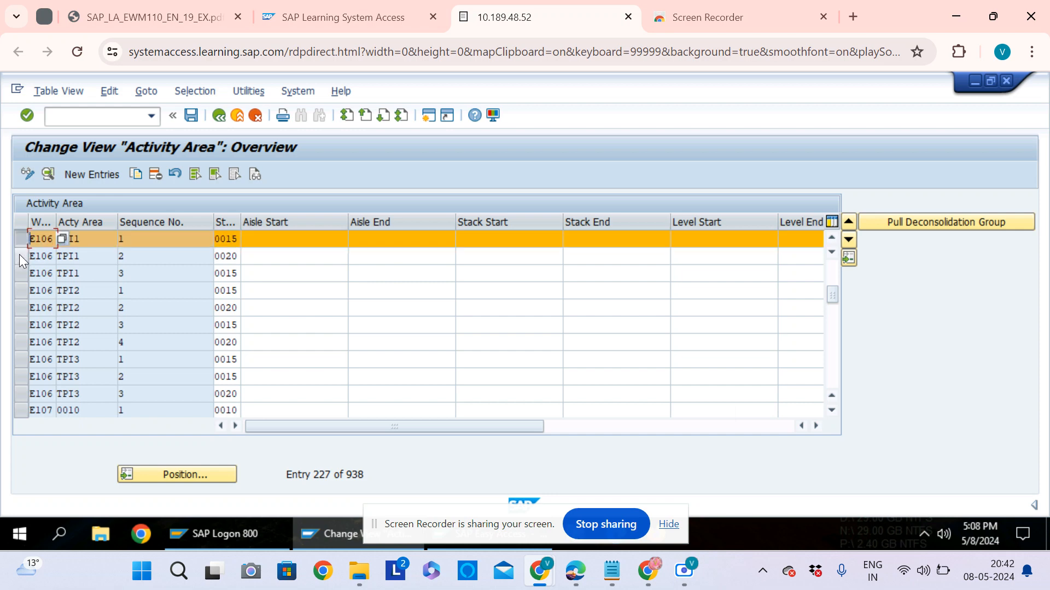
left_click(19, 254)
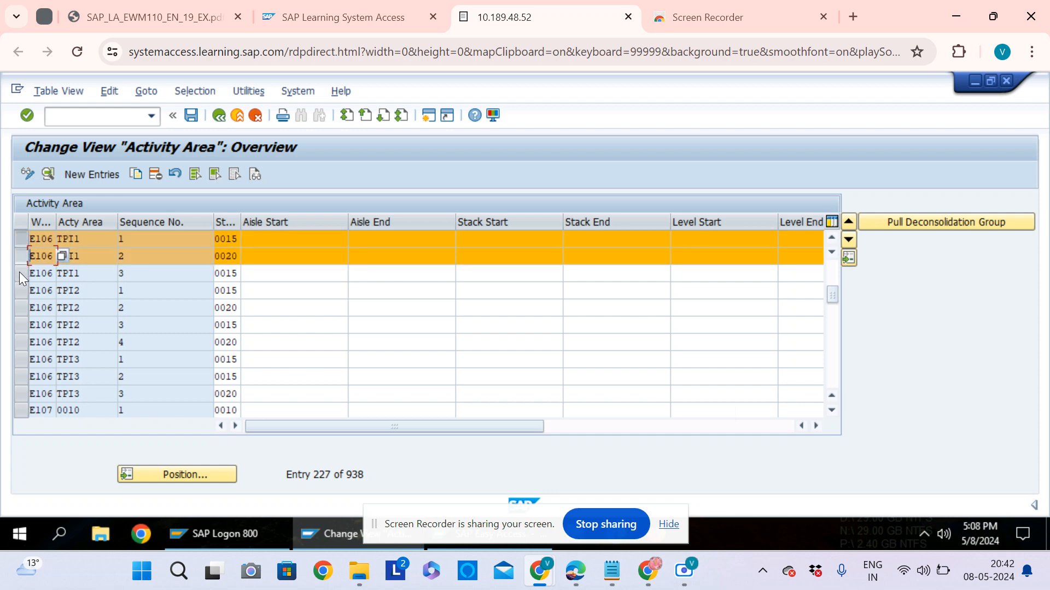
left_click(18, 273)
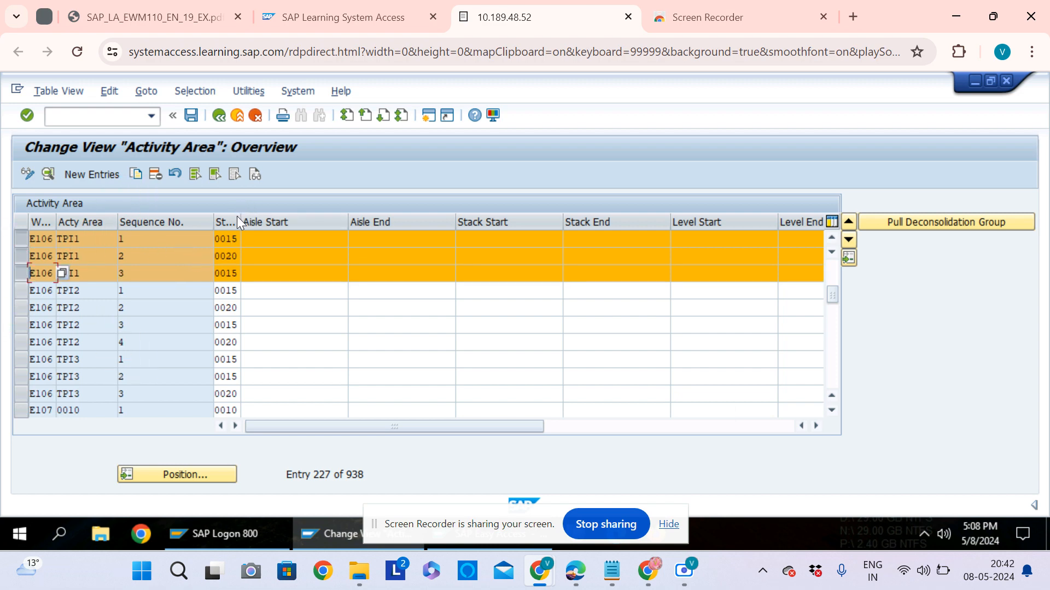
left_click_drag(241, 218, 273, 219)
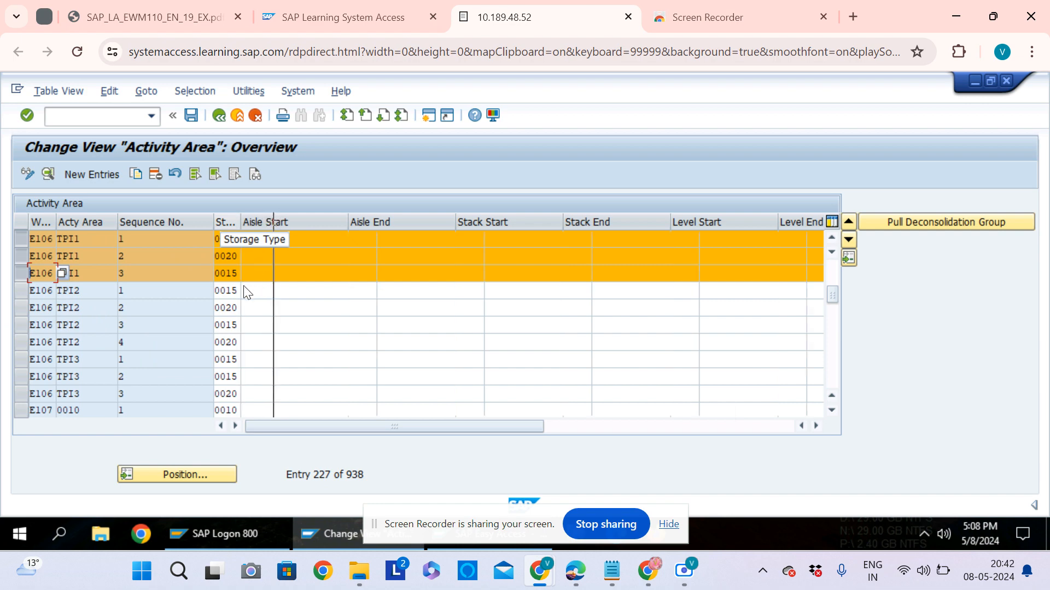
left_click(138, 173)
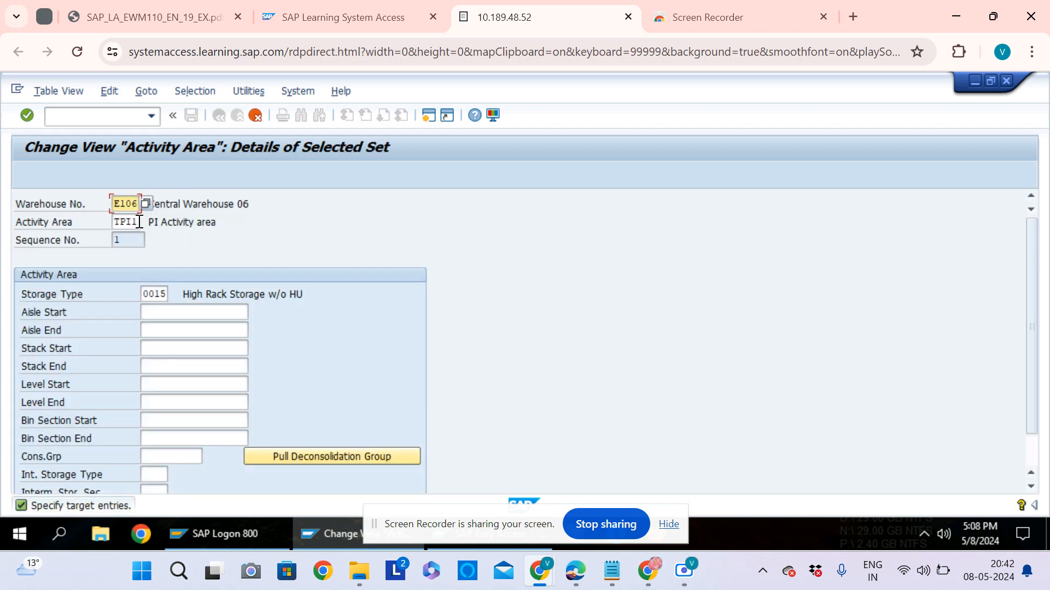
left_click(139, 221)
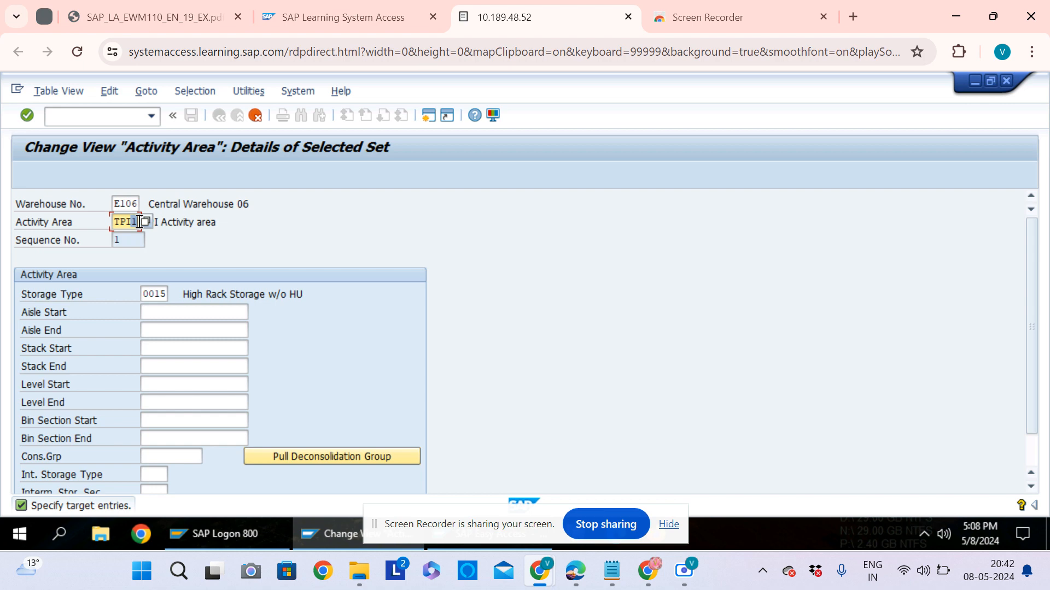
type("4")
key("Tab")
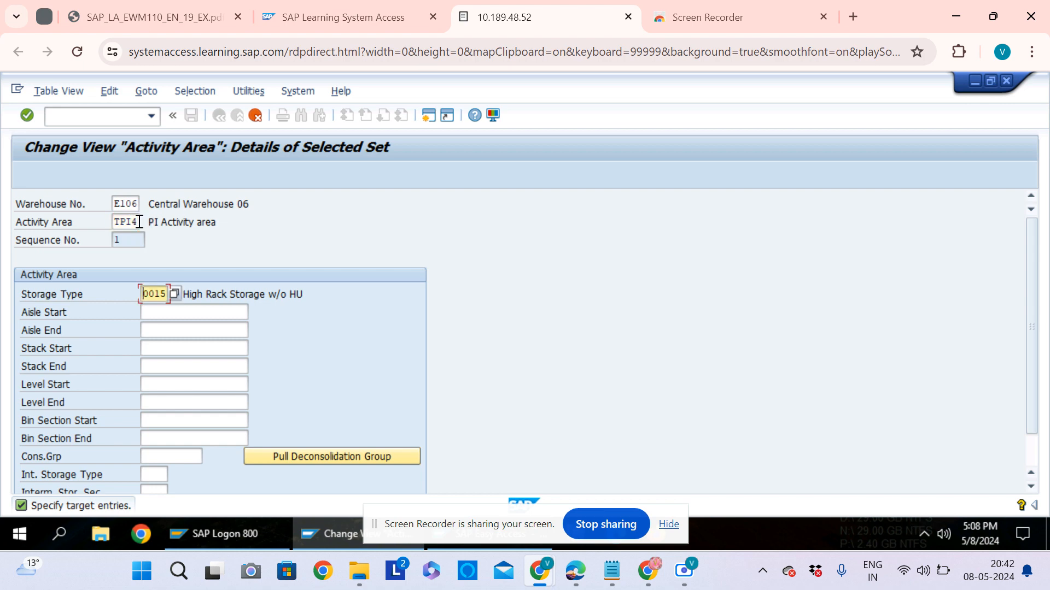
key("Return")
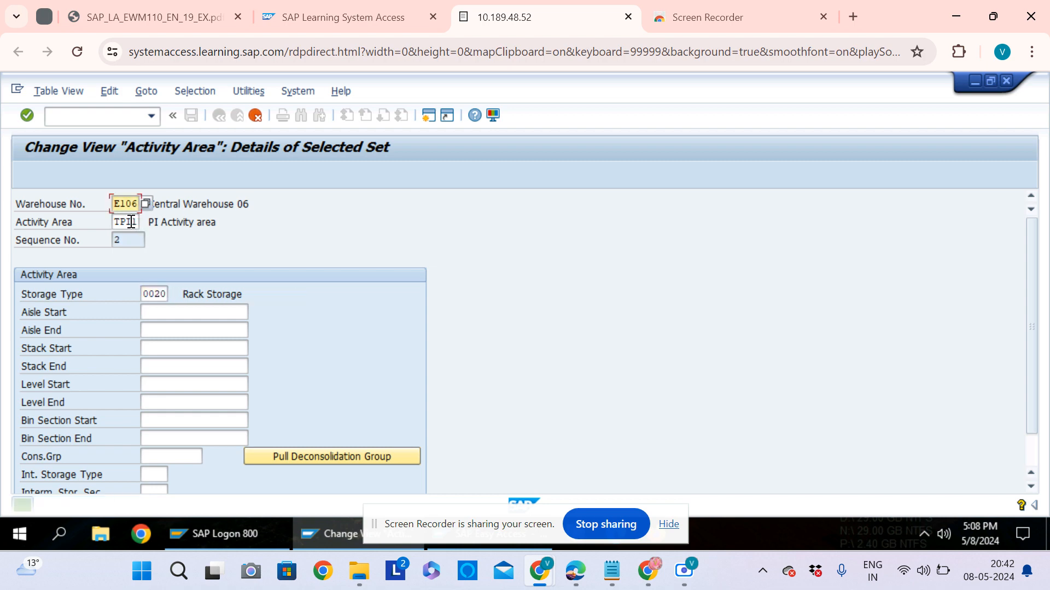
- Set the activity area to TPI4 for the copies with sequence numbers 2 and 3, completing the copy
left_click(131, 221)
left_click_drag(131, 222, 140, 221)
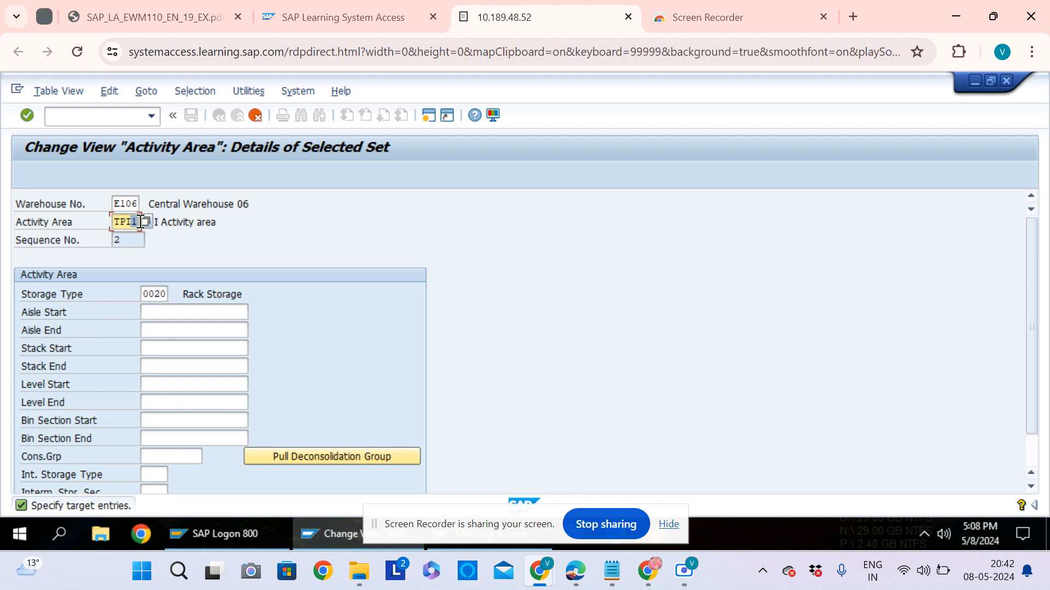
type("4")
key("Tab")
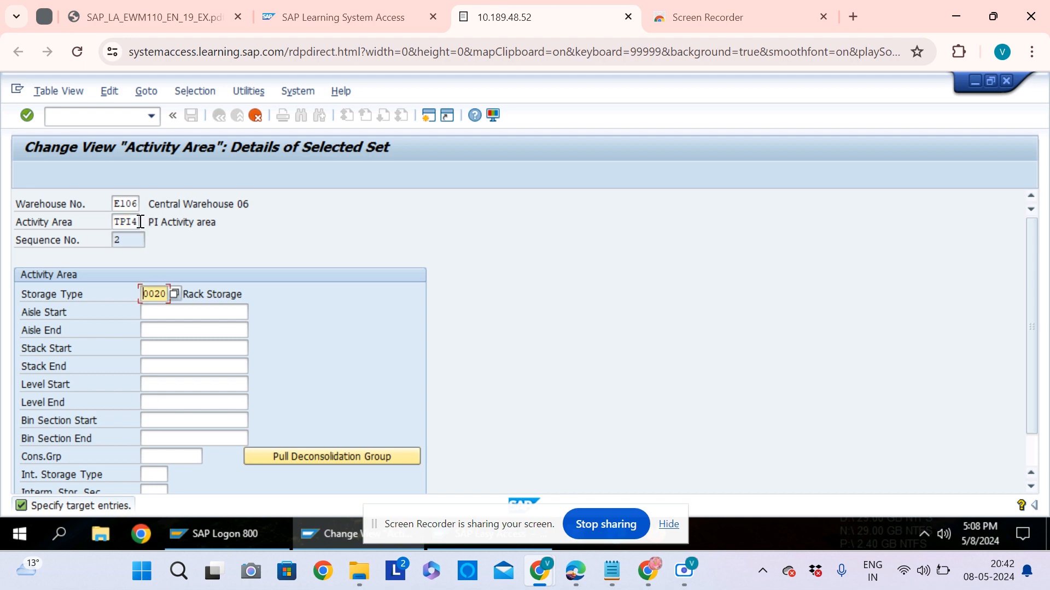
key("Return")
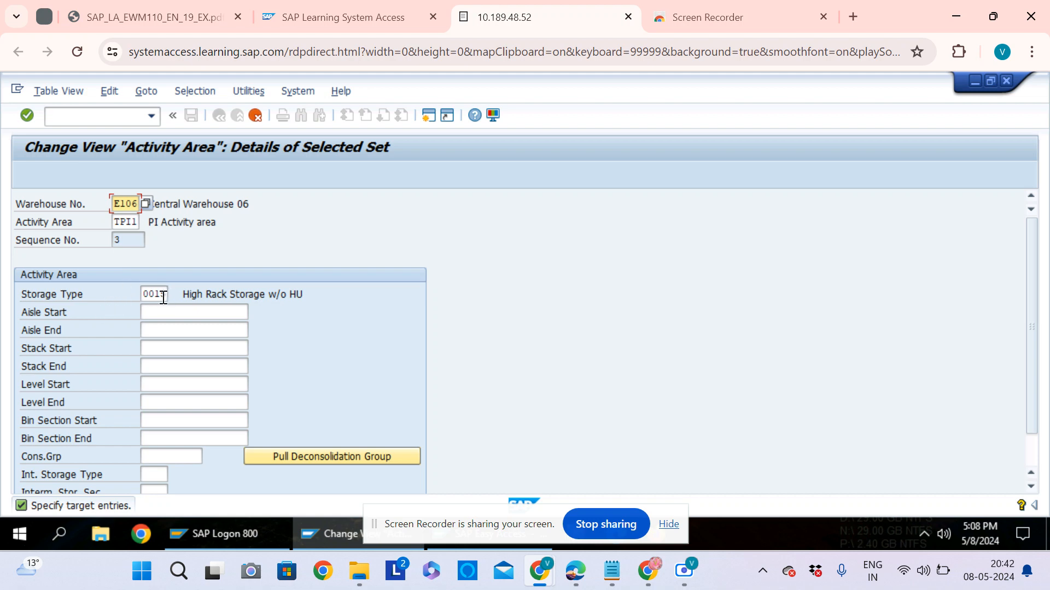
left_click(133, 222)
left_click_drag(132, 222, 142, 222)
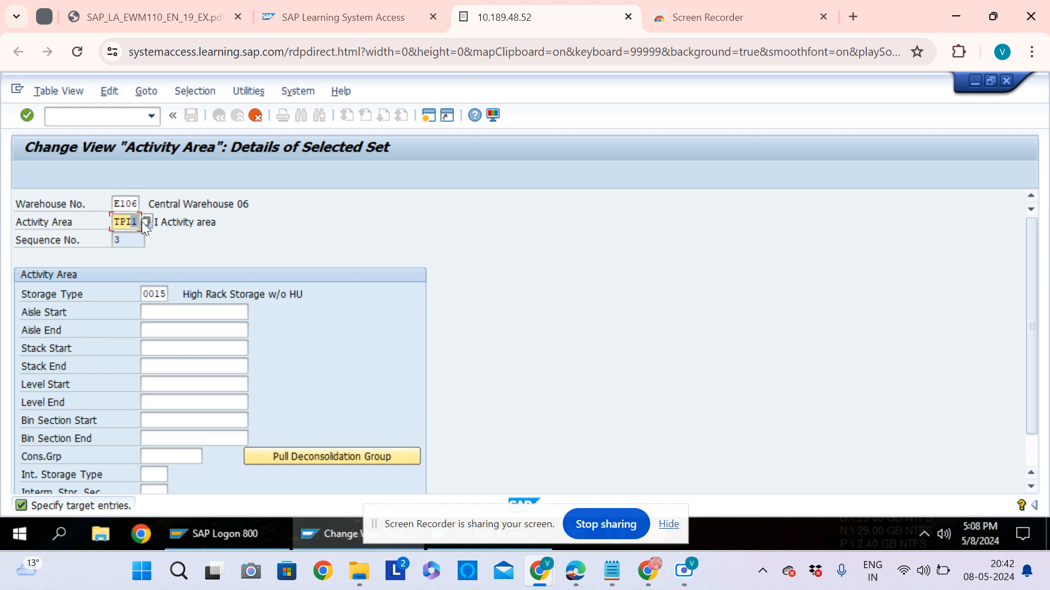
type("4")
key("Tab")
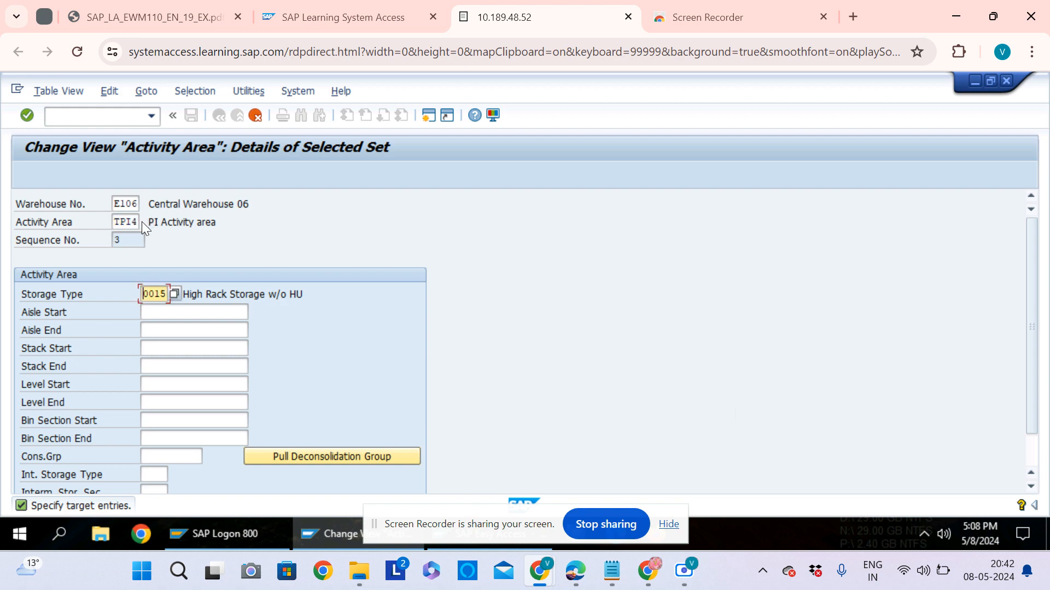
key("Return")
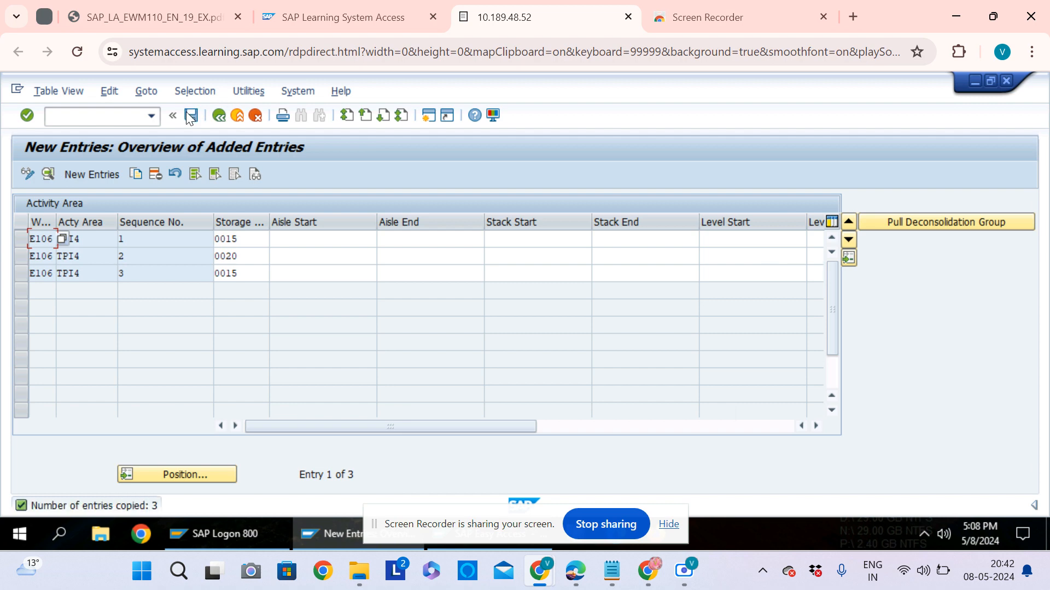
- Save the TPI4 storage bin assignments to the customizing request "Test PI 01" and return to the IMG structure
left_click(187, 114)
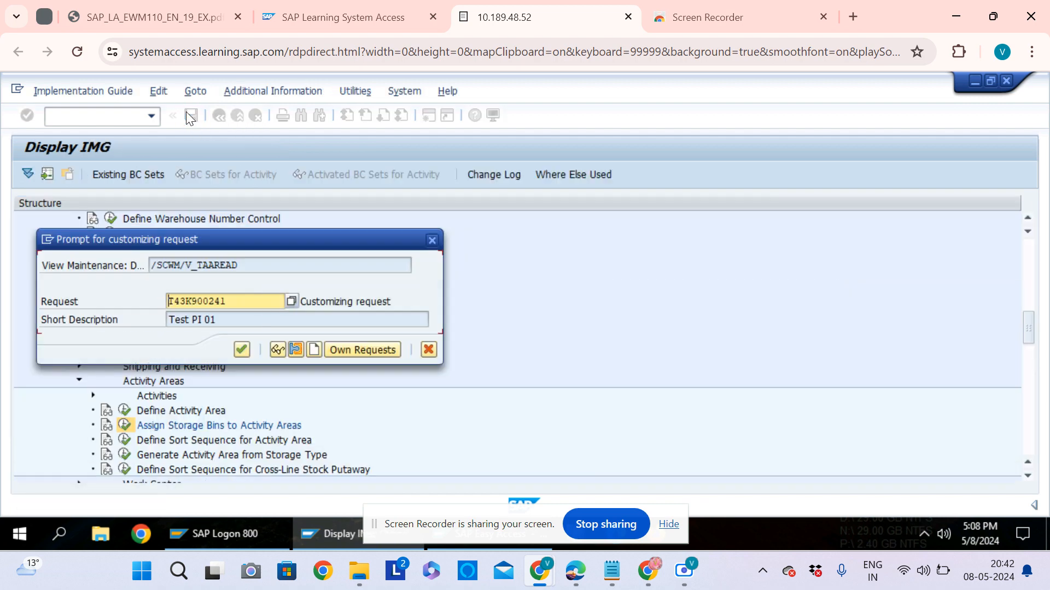
left_click(243, 350)
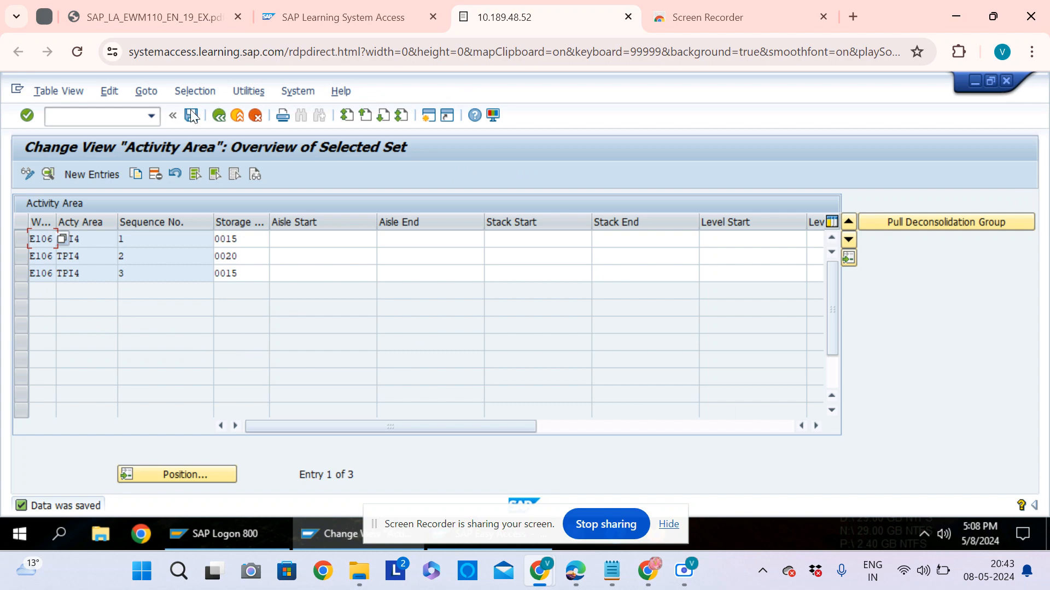
left_click(223, 116)
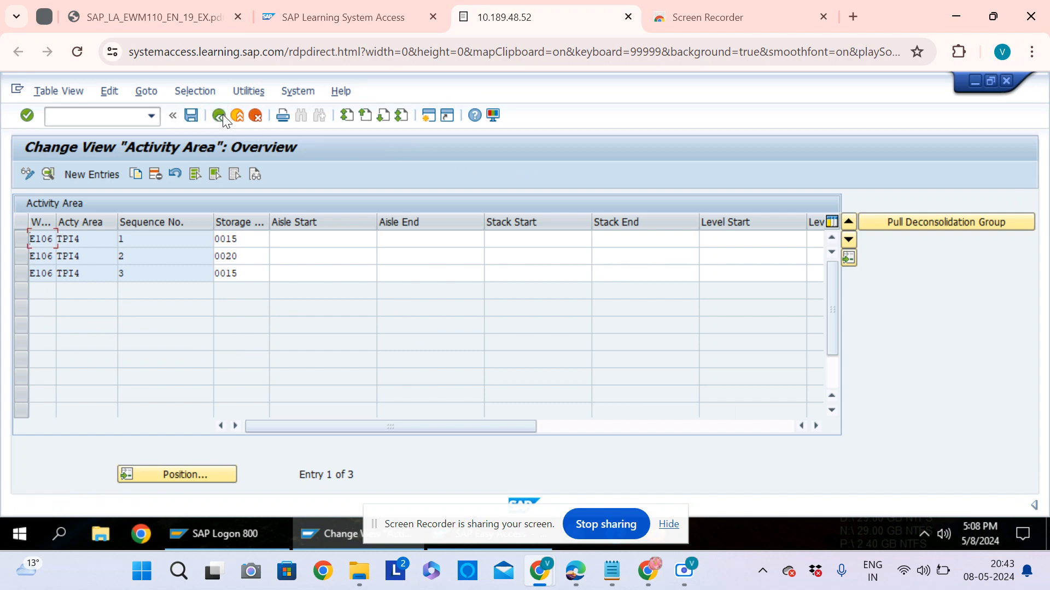
left_click(222, 115)
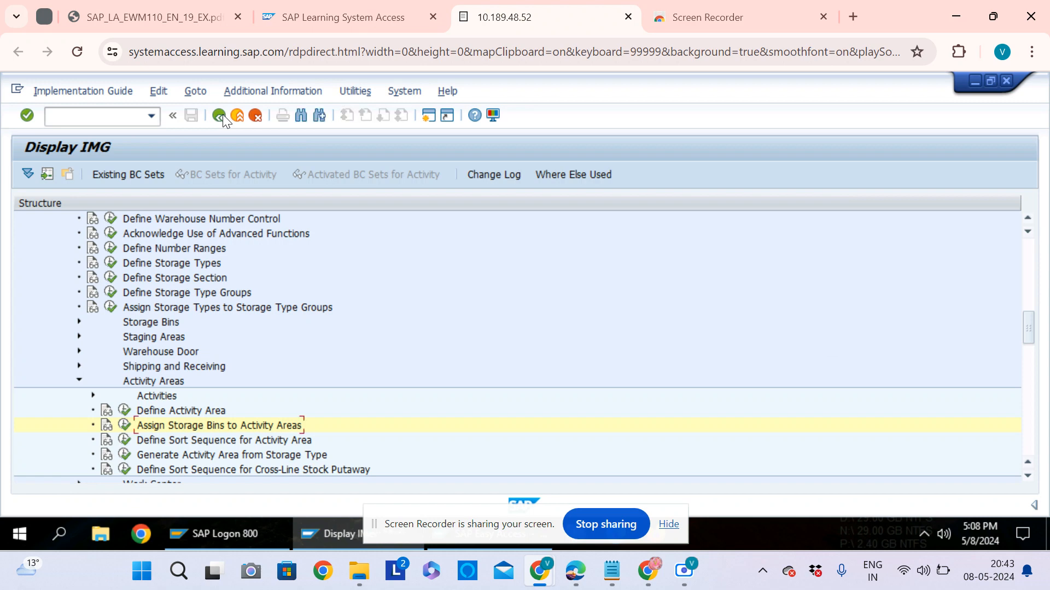
- Open Define Sort Sequence for Activity Area and position the list at warehouse number e106
left_click(126, 443)
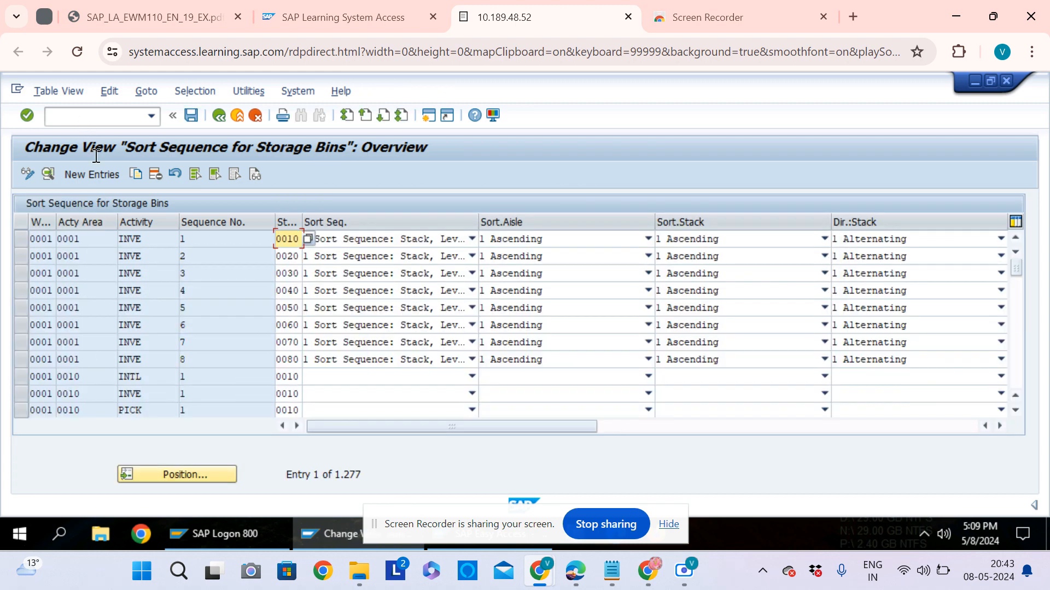
left_click(181, 480)
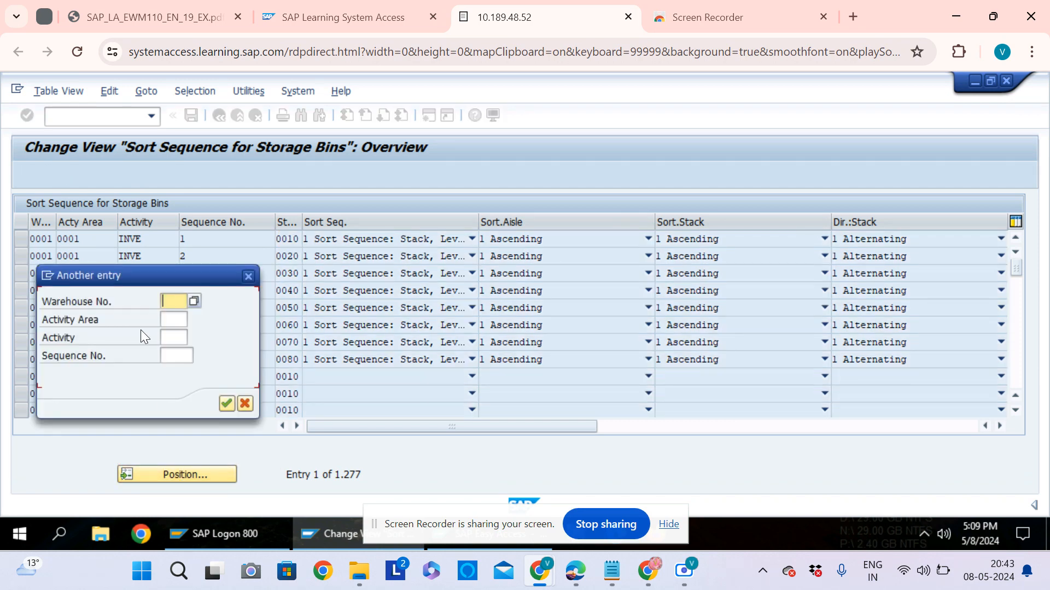
left_click(173, 301)
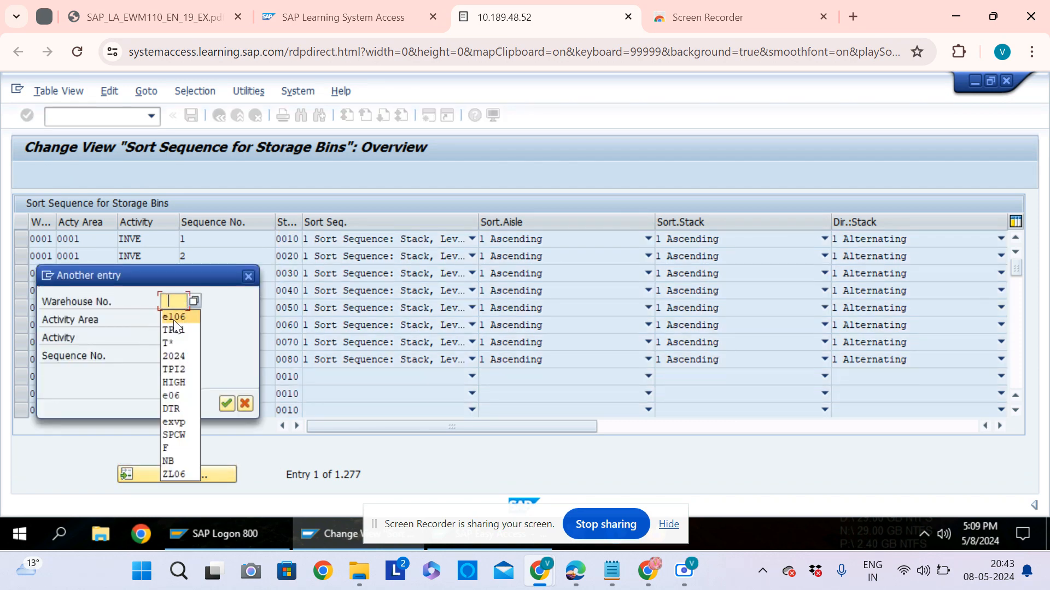
left_click(172, 320)
left_click(174, 321)
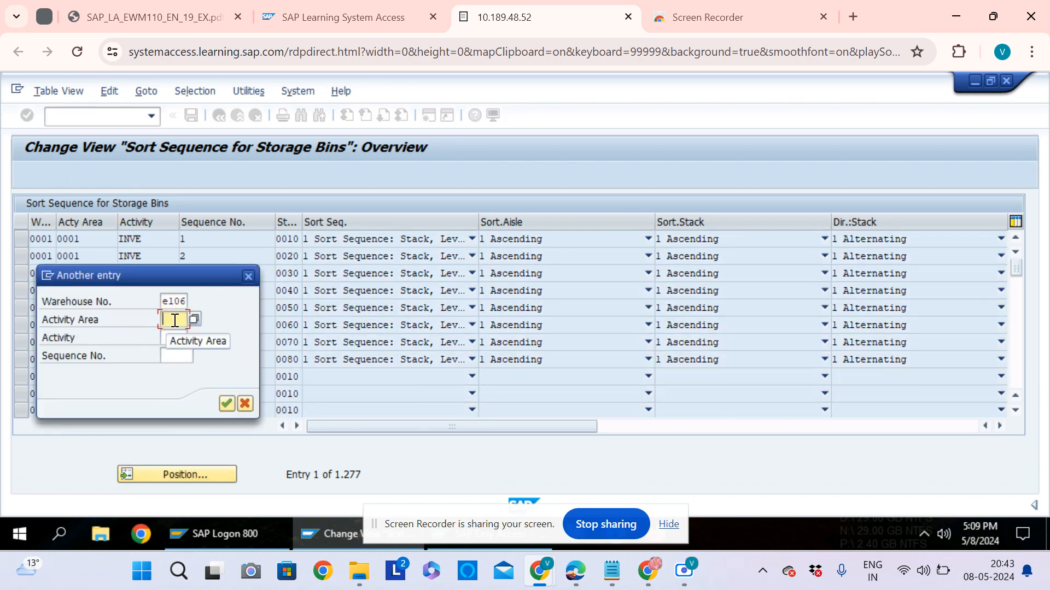
left_click(174, 321)
left_click(175, 361)
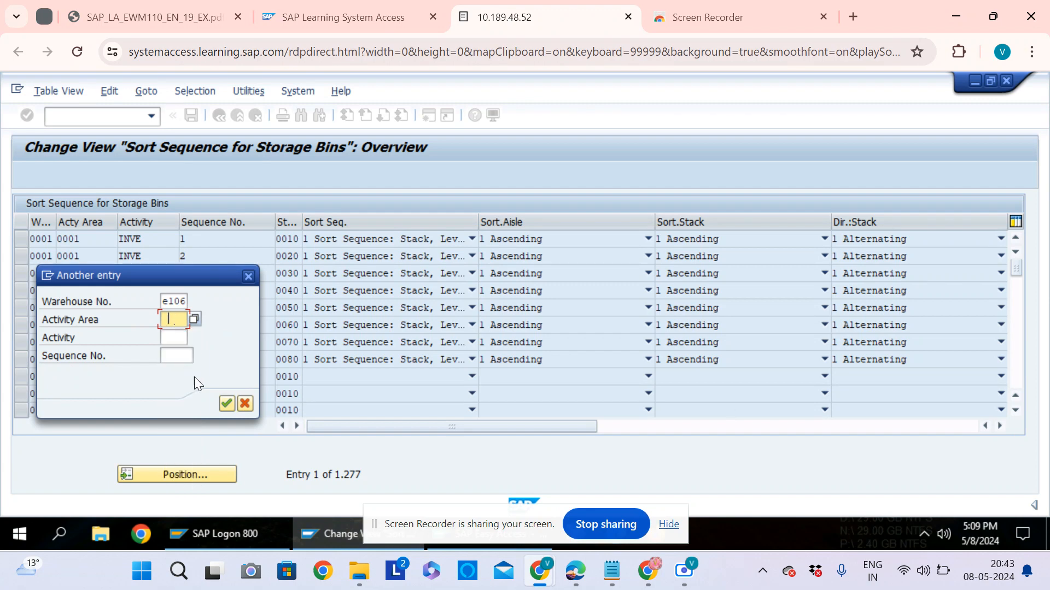
left_click(225, 404)
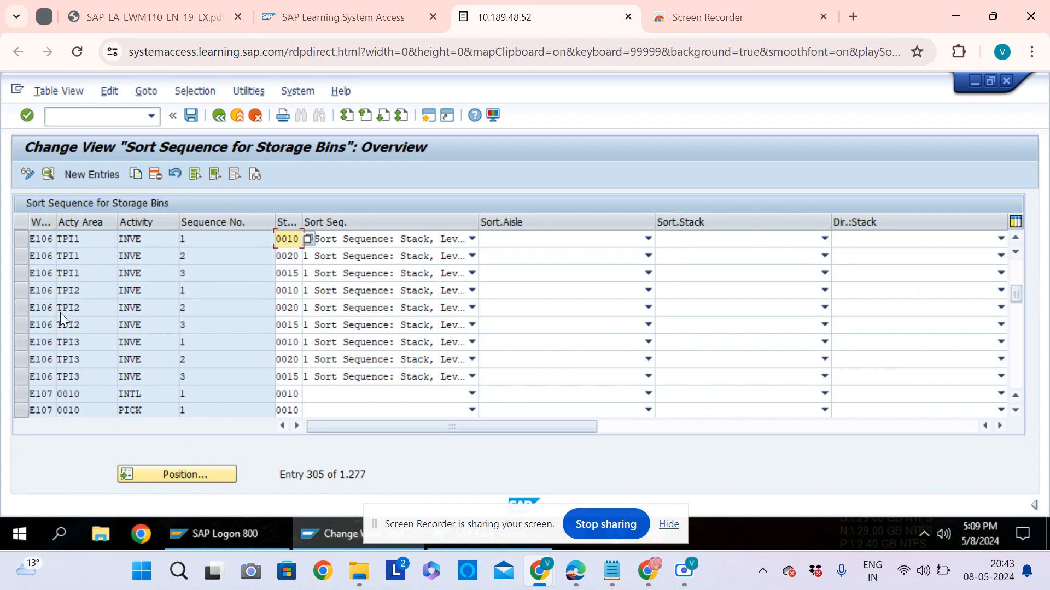
- Start copying the three E106 TPI1 sort sequence entries, setting the activity area of the sequence 1 copy to TPI4
left_click(20, 241)
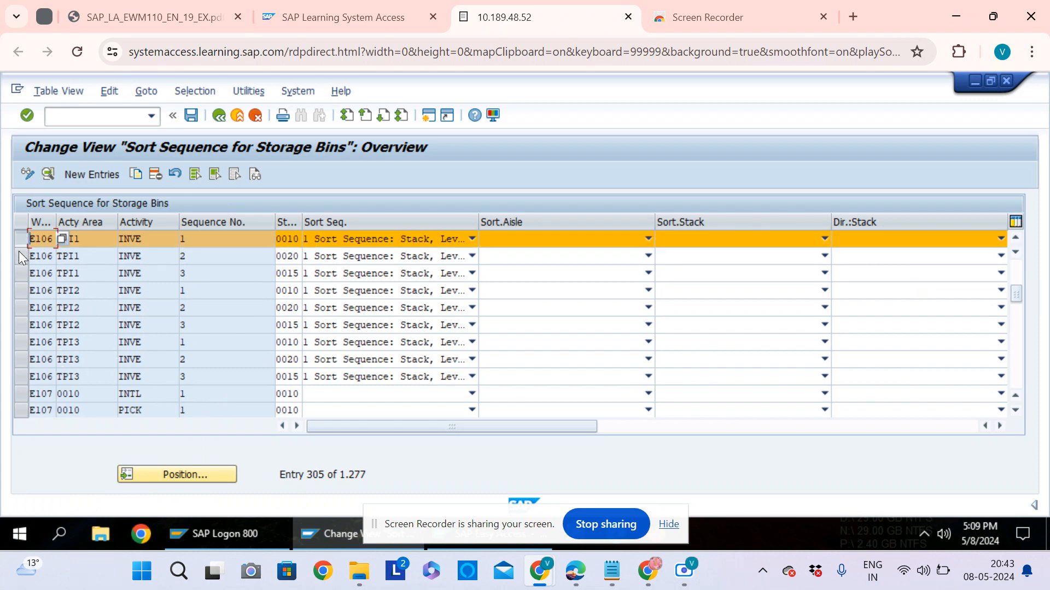
left_click(18, 255)
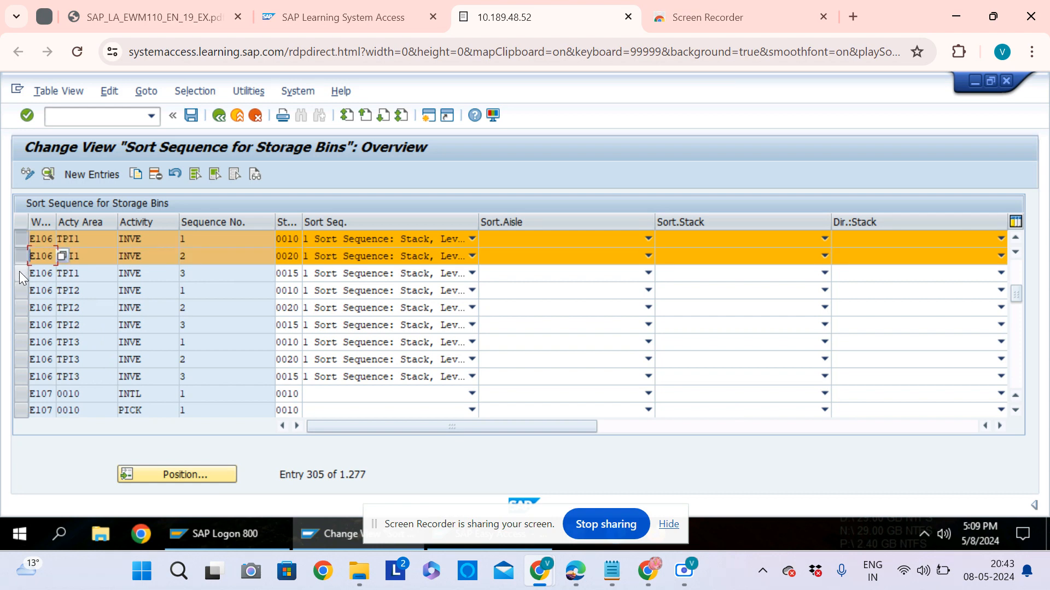
left_click(19, 272)
left_click(19, 272)
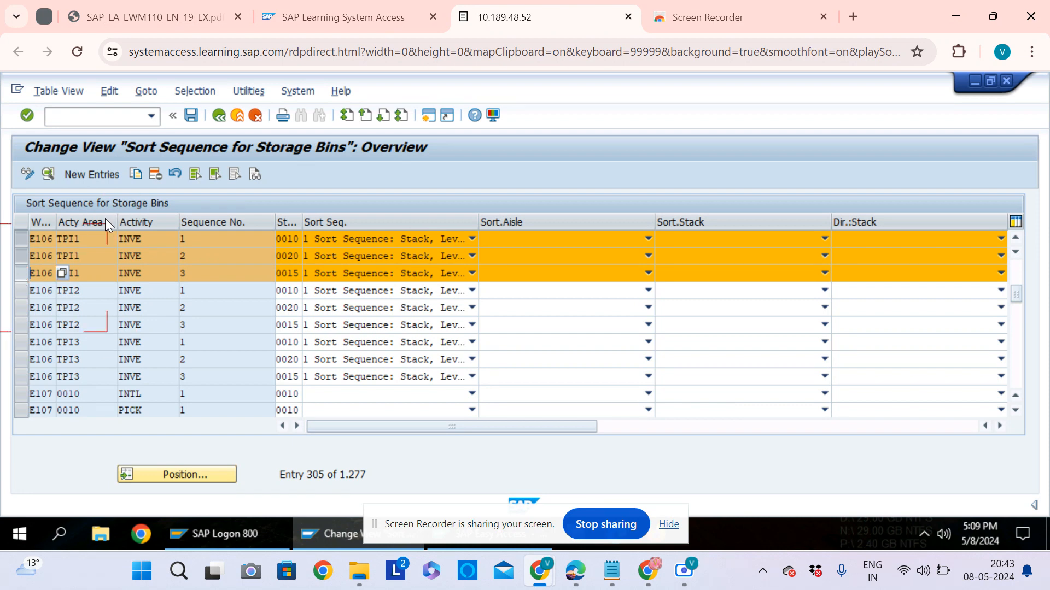
left_click(137, 174)
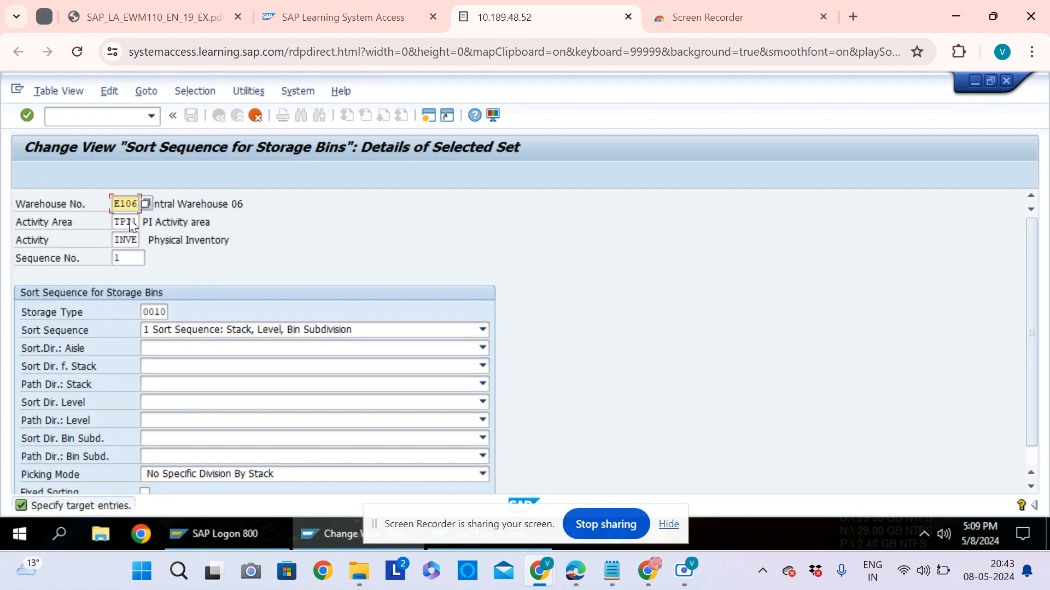
left_click_drag(133, 221, 151, 220)
type("4")
key("Tab")
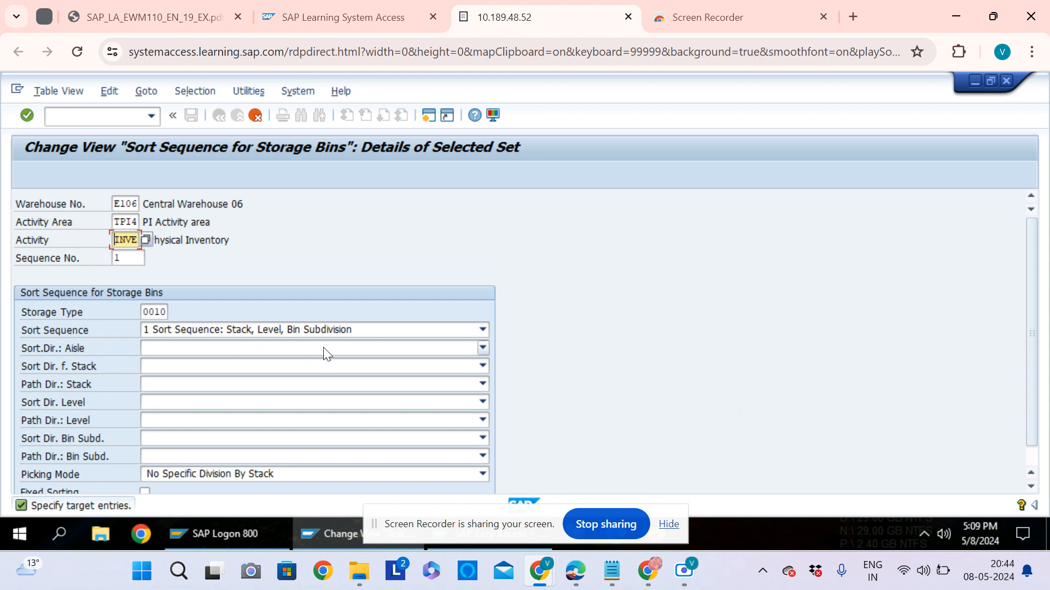
left_click(185, 221)
key("Return")
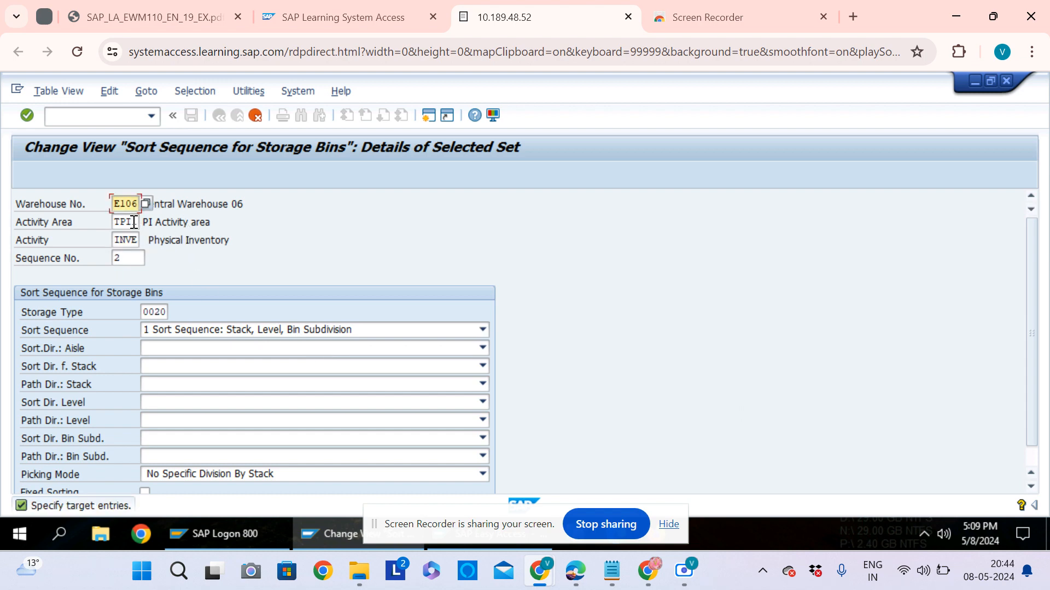
- Set the activity area to TPI4 for the sort sequence copies numbered 2 and 3, completing the copy
left_click(133, 222)
left_click_drag(133, 222, 145, 222)
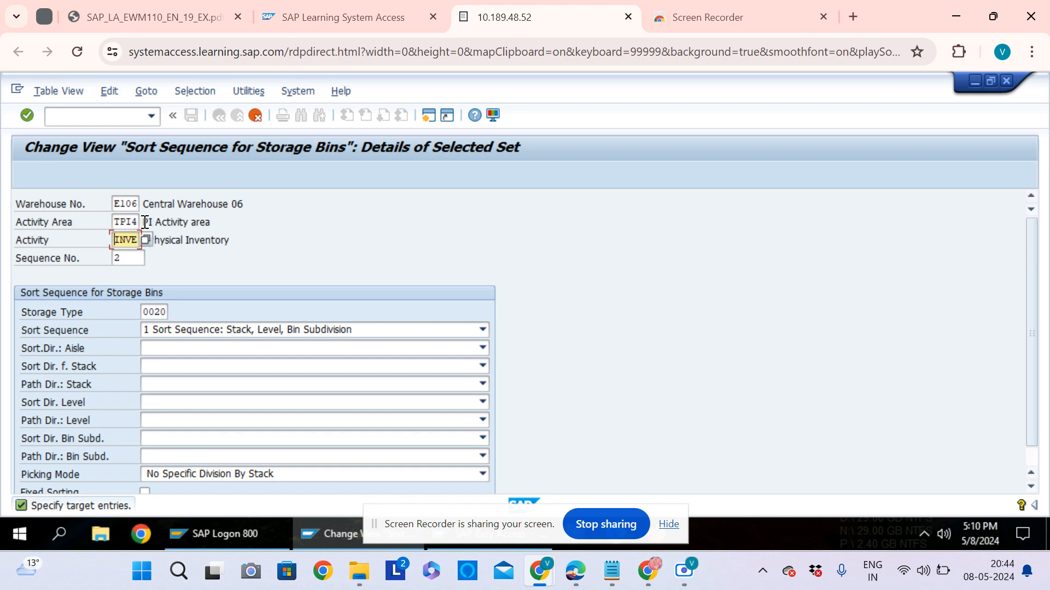
key("Return")
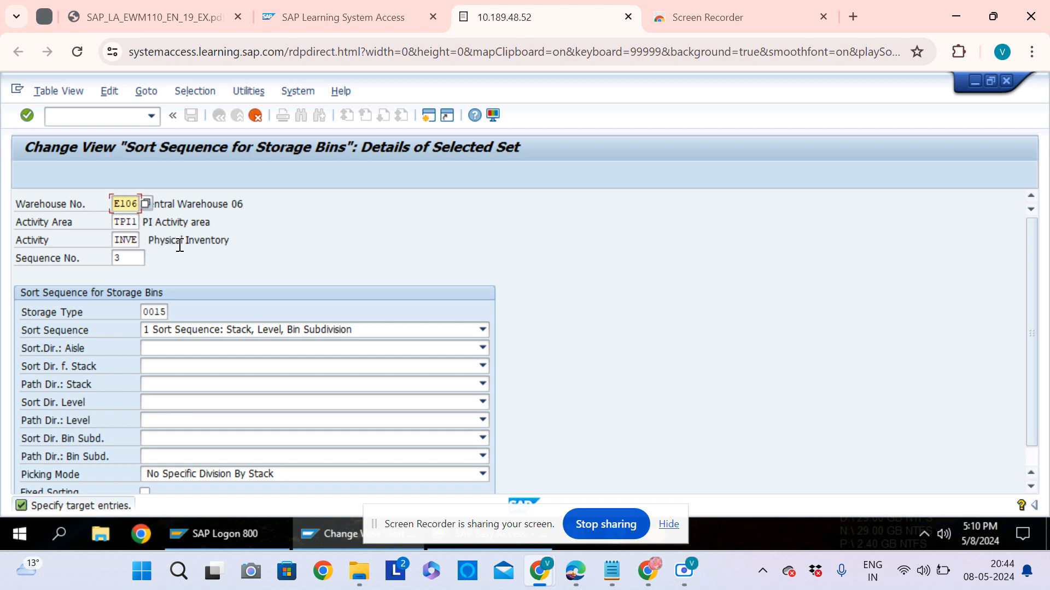
left_click(132, 222)
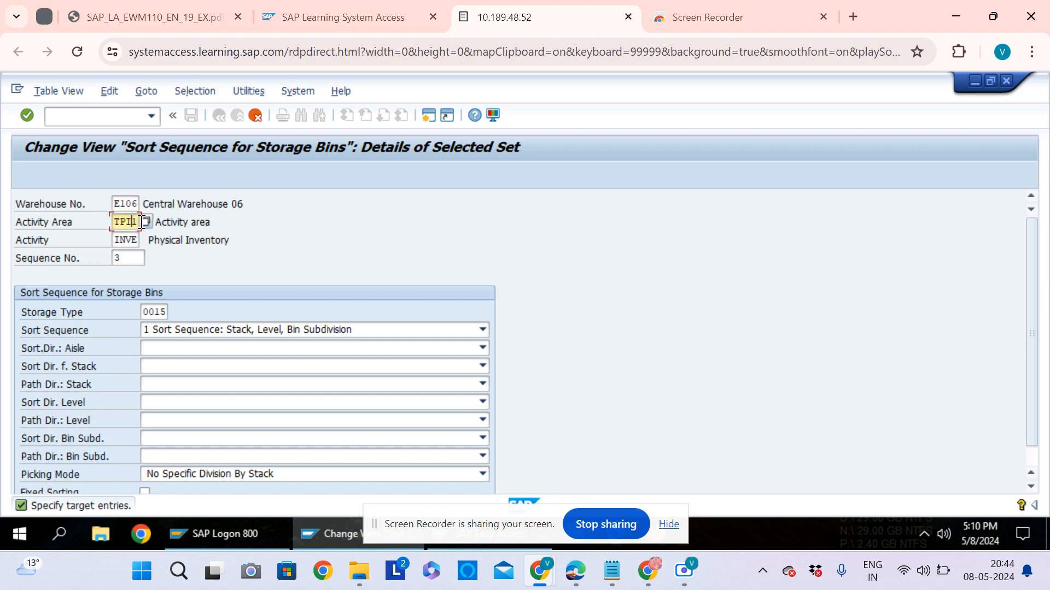
key("shift+Left")
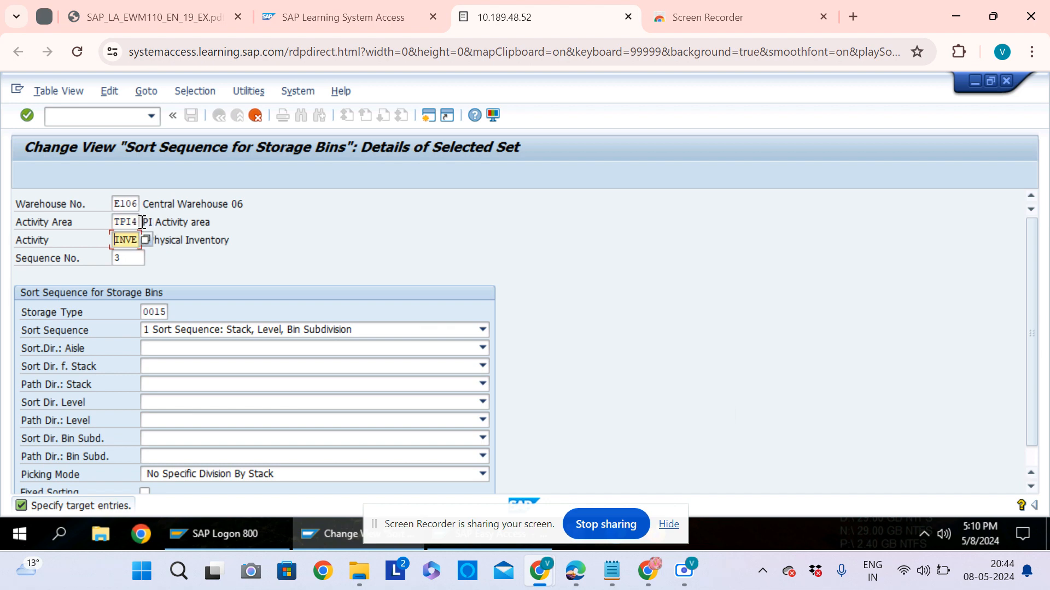
key("Return")
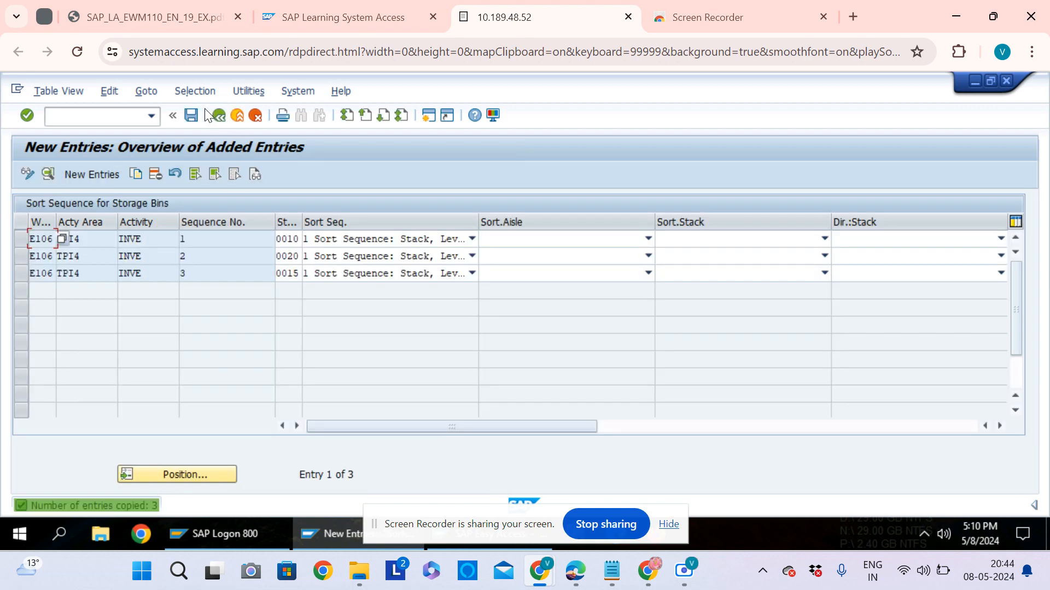
- Save the TPI4 sort sequence entries to the customizing request "Test PI 01" and return to the IMG structure
left_click(191, 112)
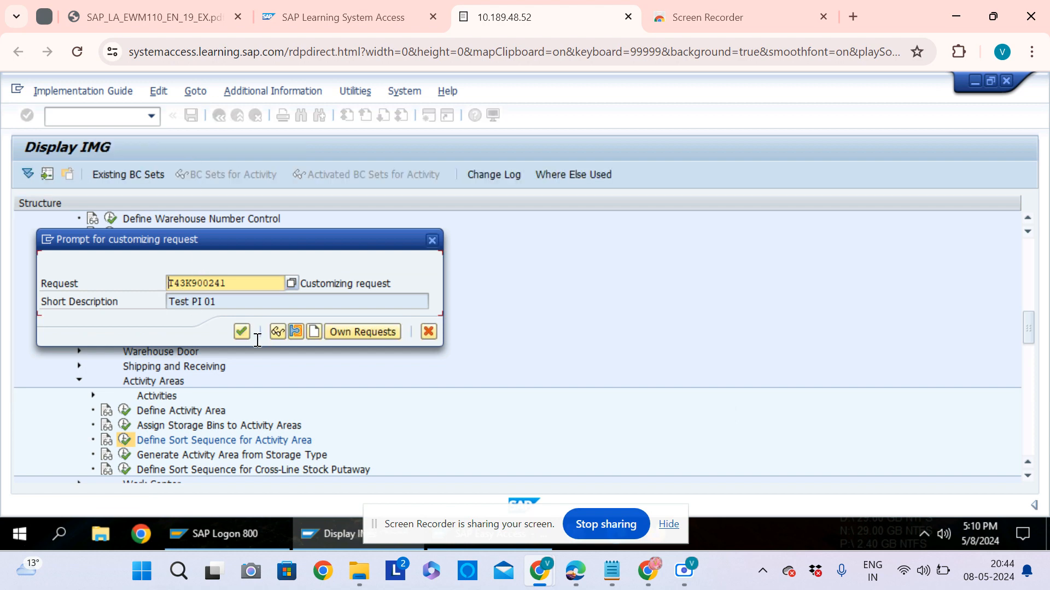
left_click(241, 334)
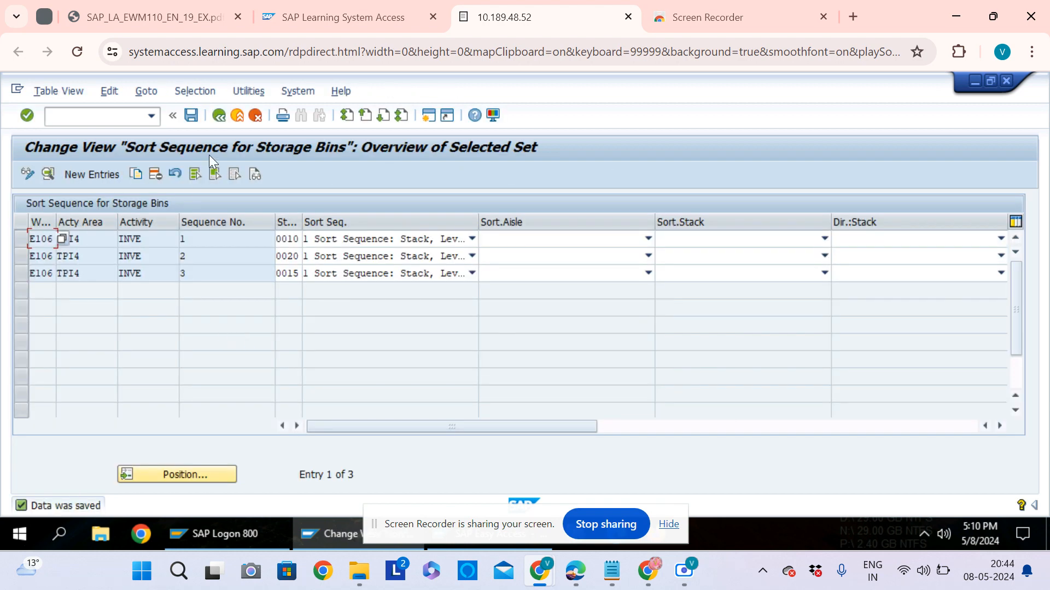
left_click(220, 116)
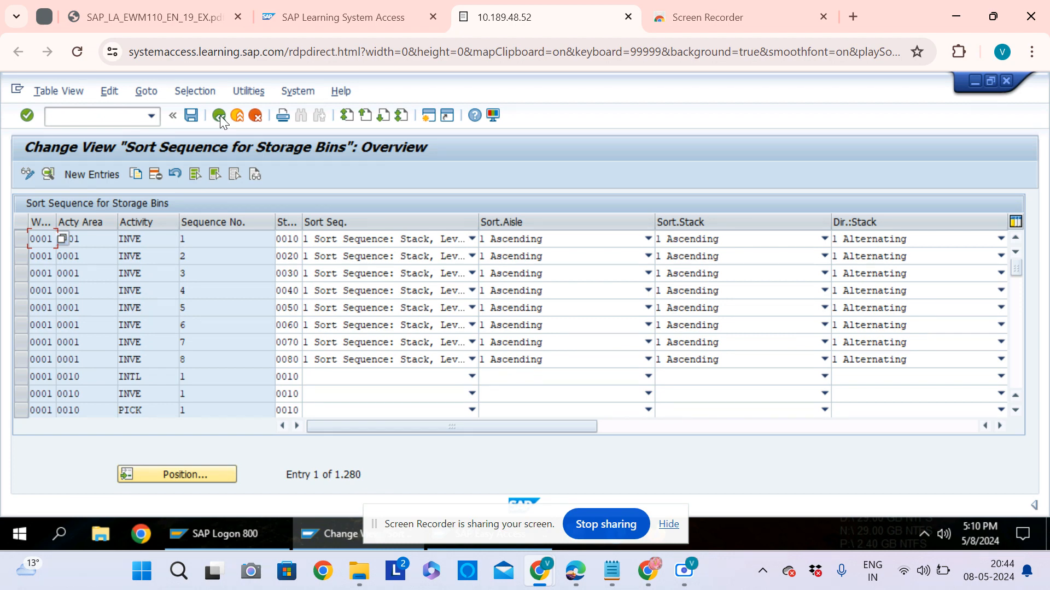
left_click(220, 116)
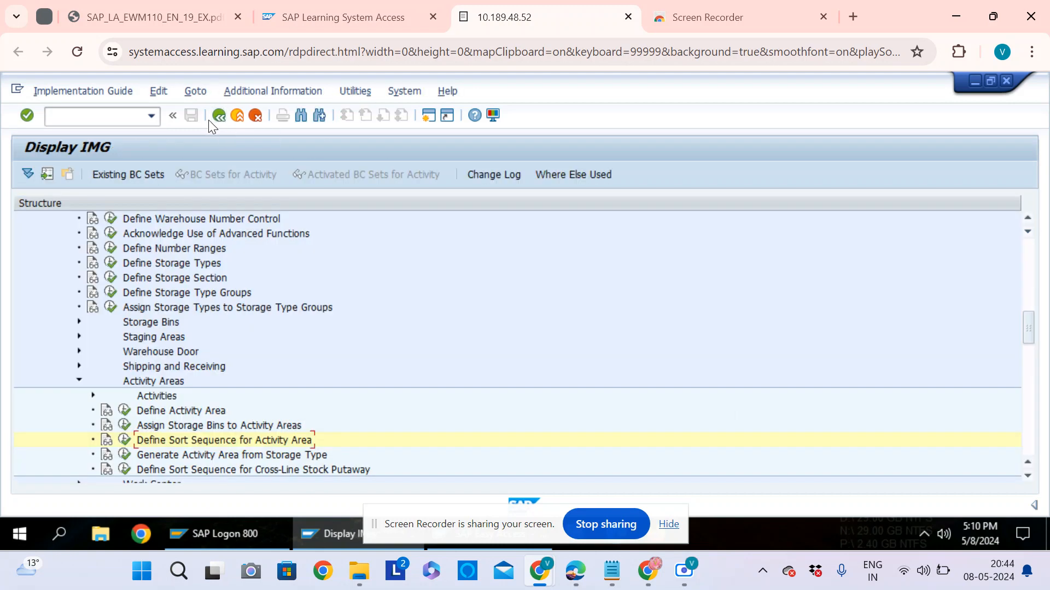
left_click(218, 116)
- Collapse Activity Areas and open Assign Physical Inventory Area to Activity Area in the Physical Inventory warehouse-number-specific settings
left_click(79, 381)
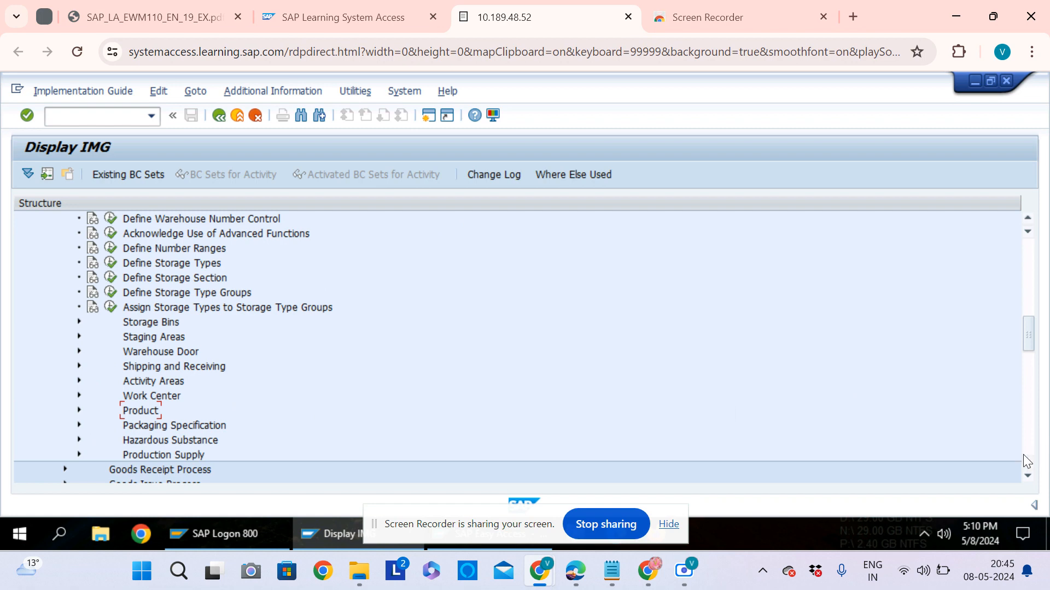
left_click(1028, 476)
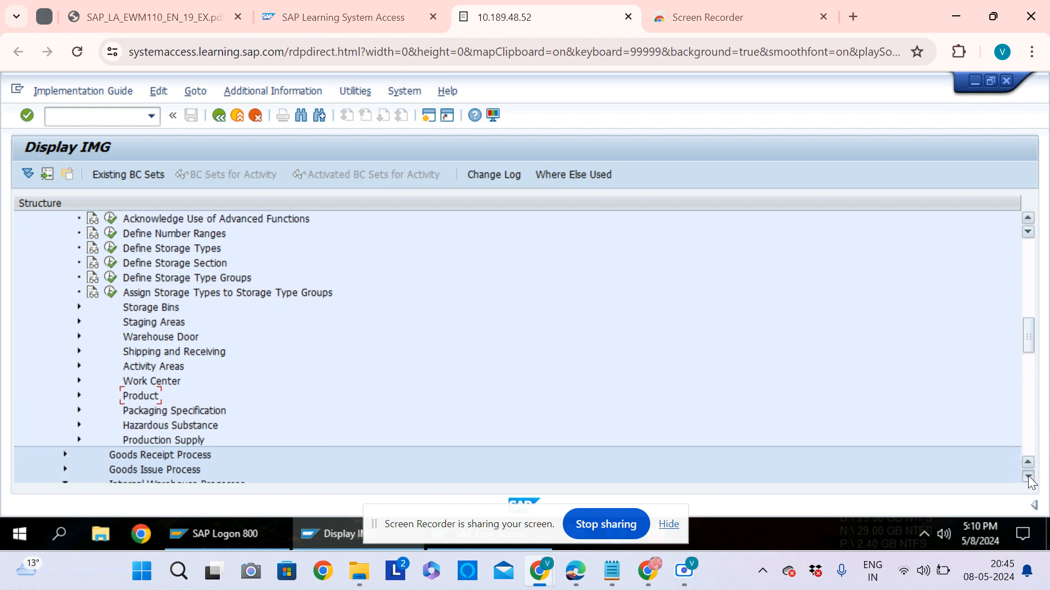
left_click(1028, 476)
left_click(1028, 476)
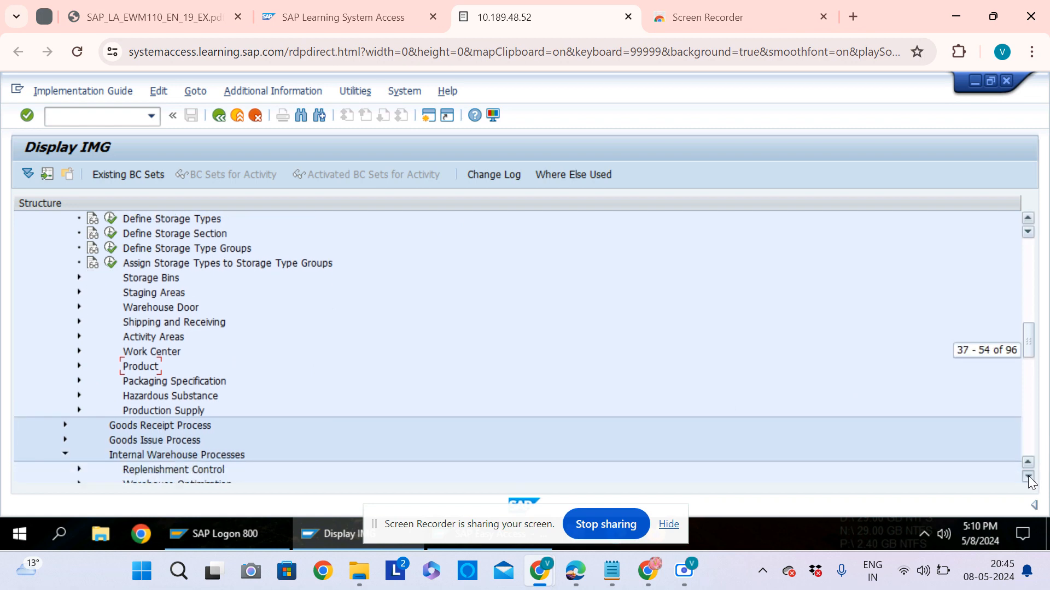
left_click(1028, 476)
left_click(1028, 476)
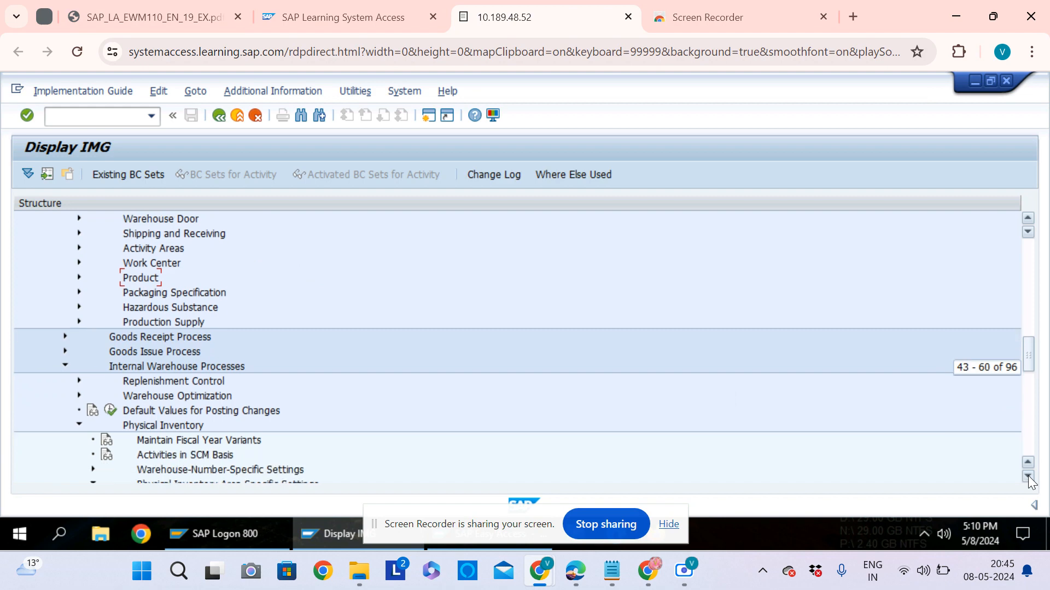
left_click(1028, 476)
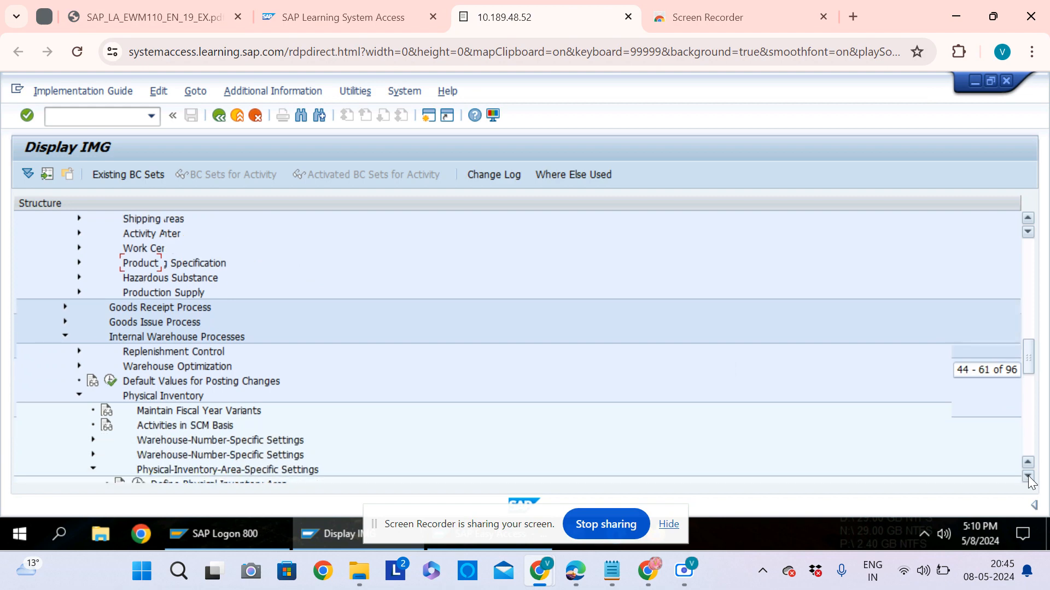
scroll(497, 422, "down", 4)
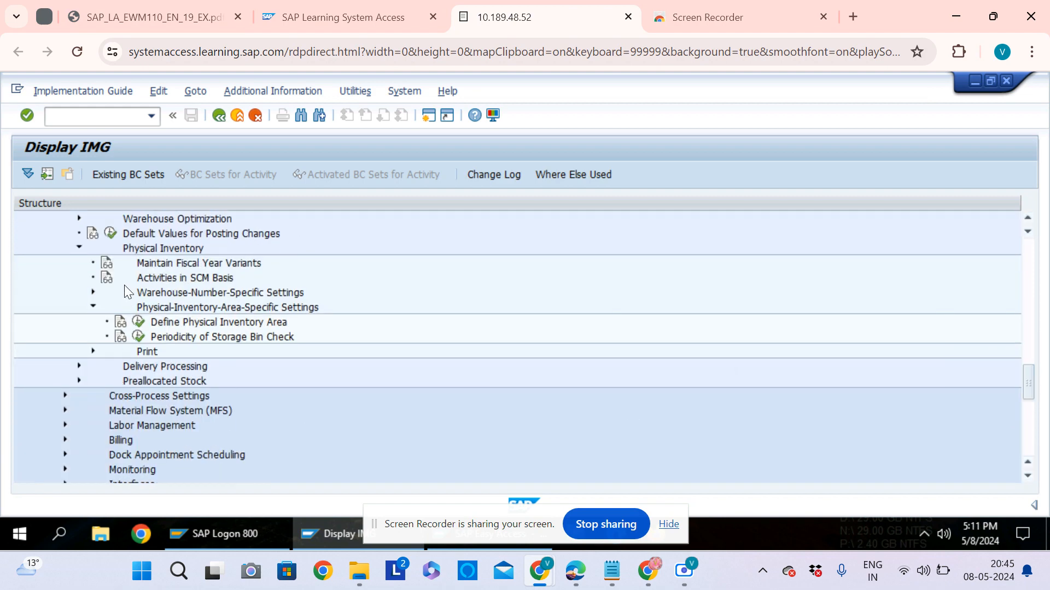
left_click(92, 293)
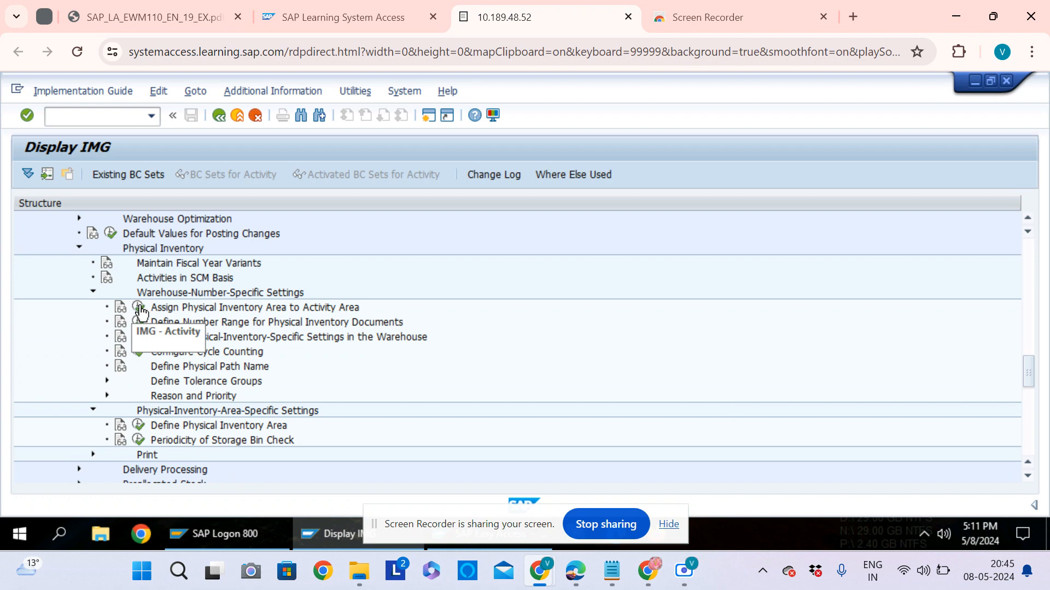
left_click(140, 310)
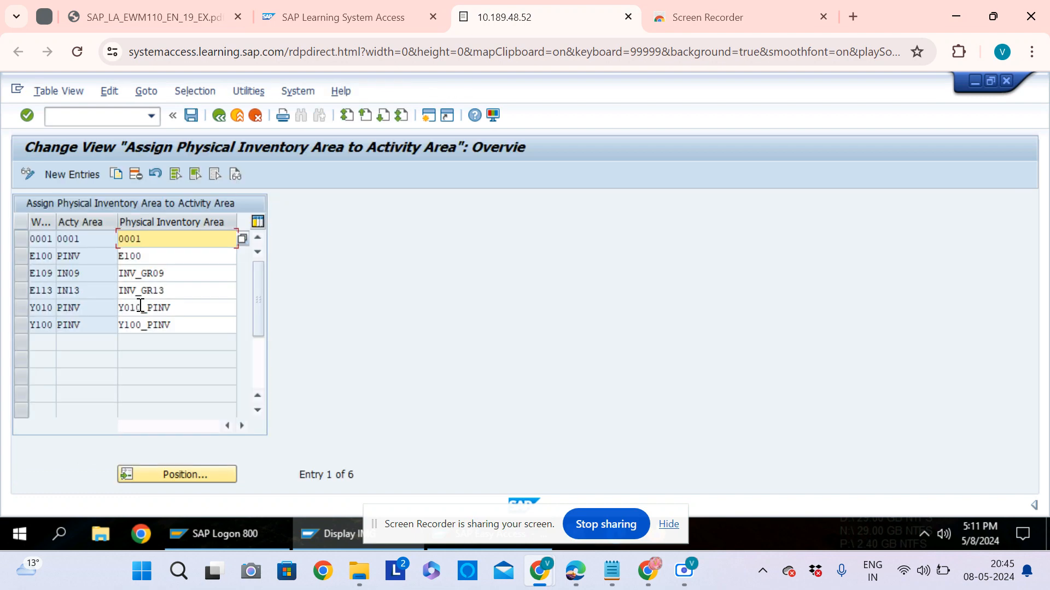
- Start a new assignment entry with warehouse number E106 and activity area TPI4
left_click(65, 175)
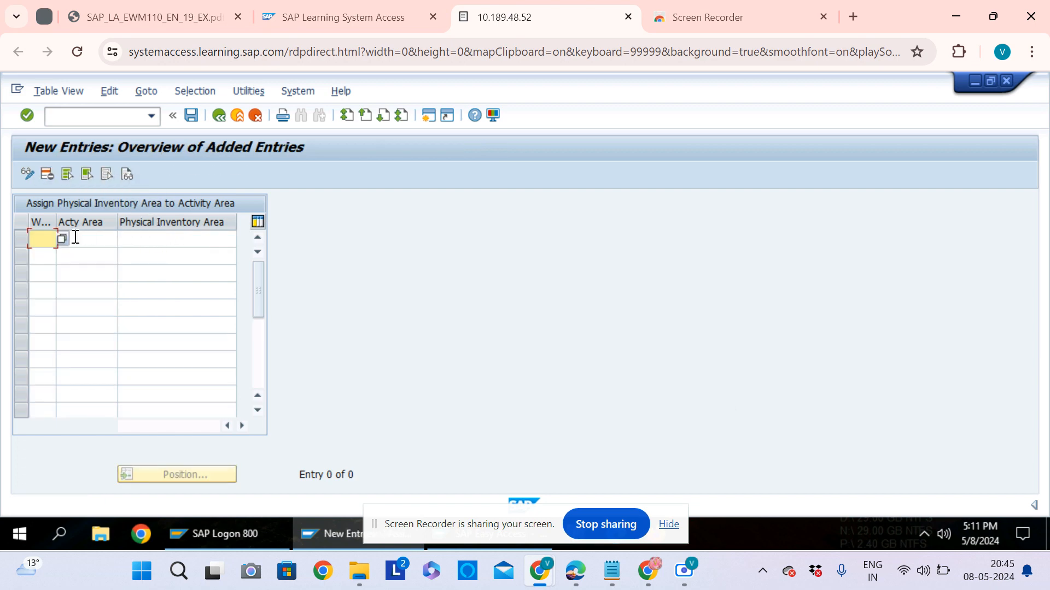
left_click(44, 241)
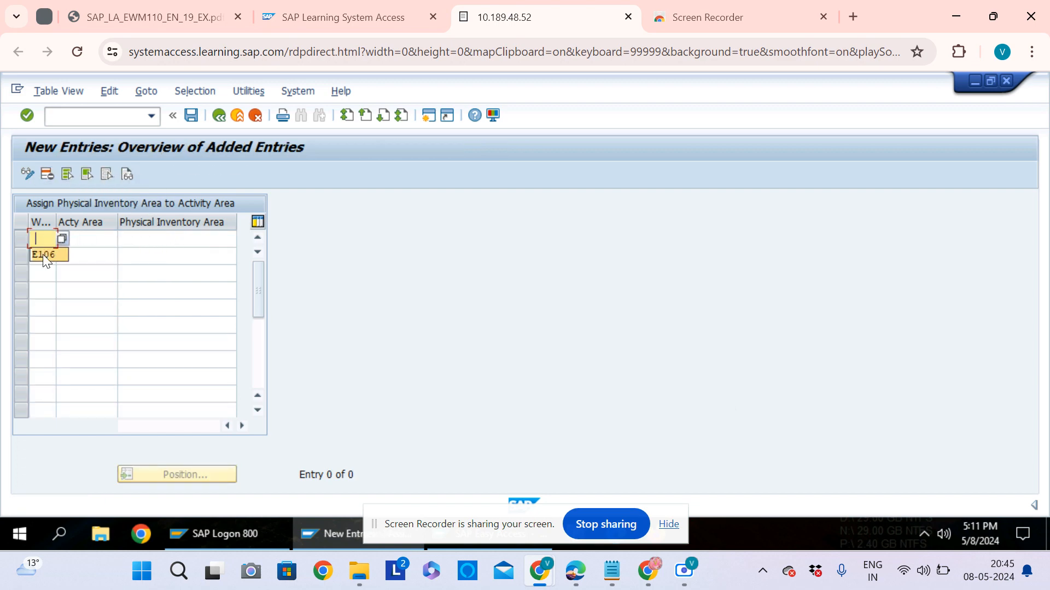
left_click(43, 254)
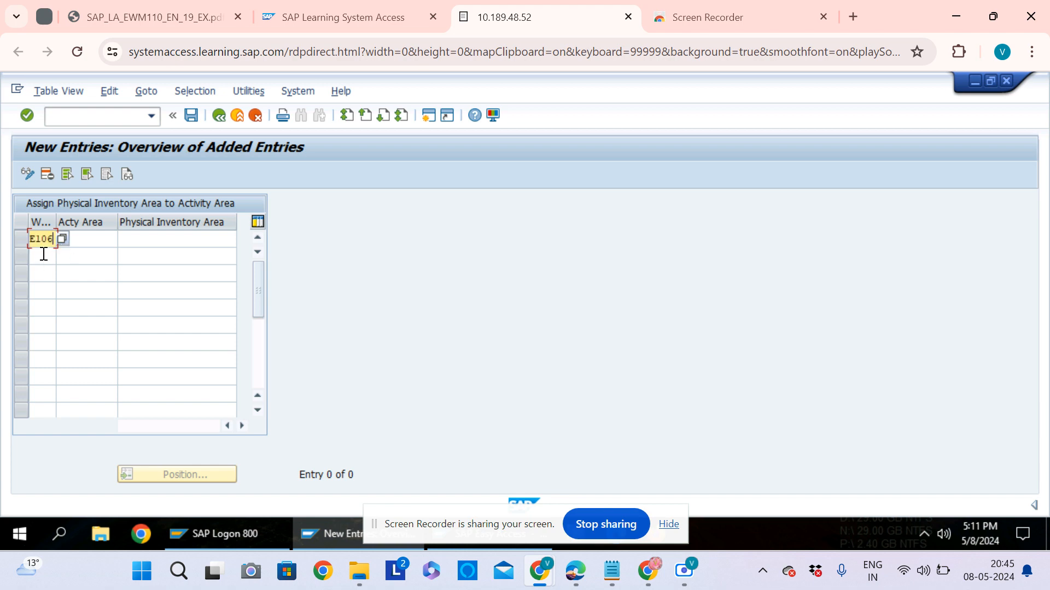
left_click(98, 244)
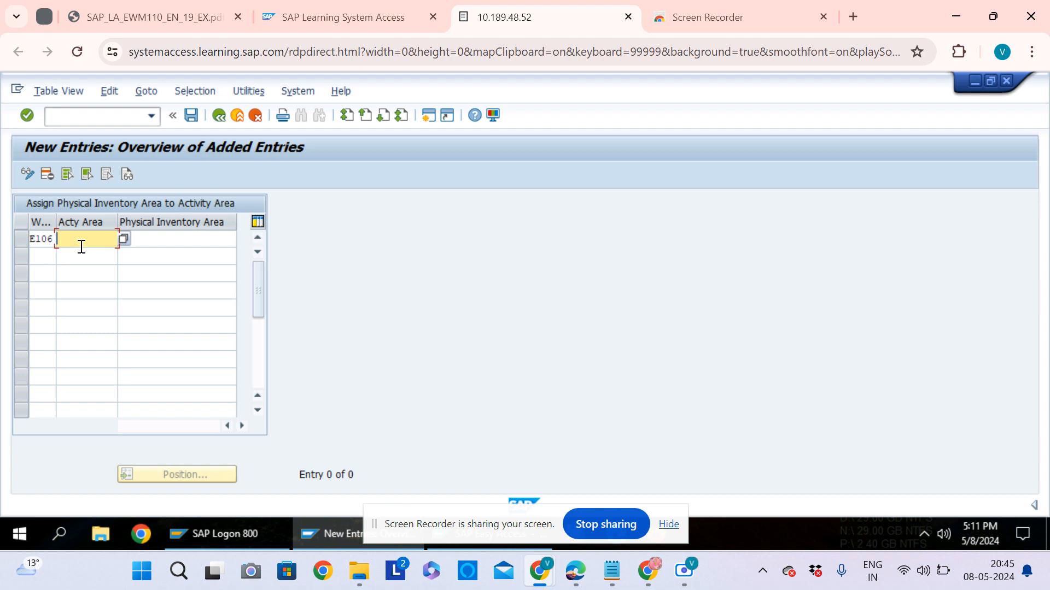
left_click(77, 244)
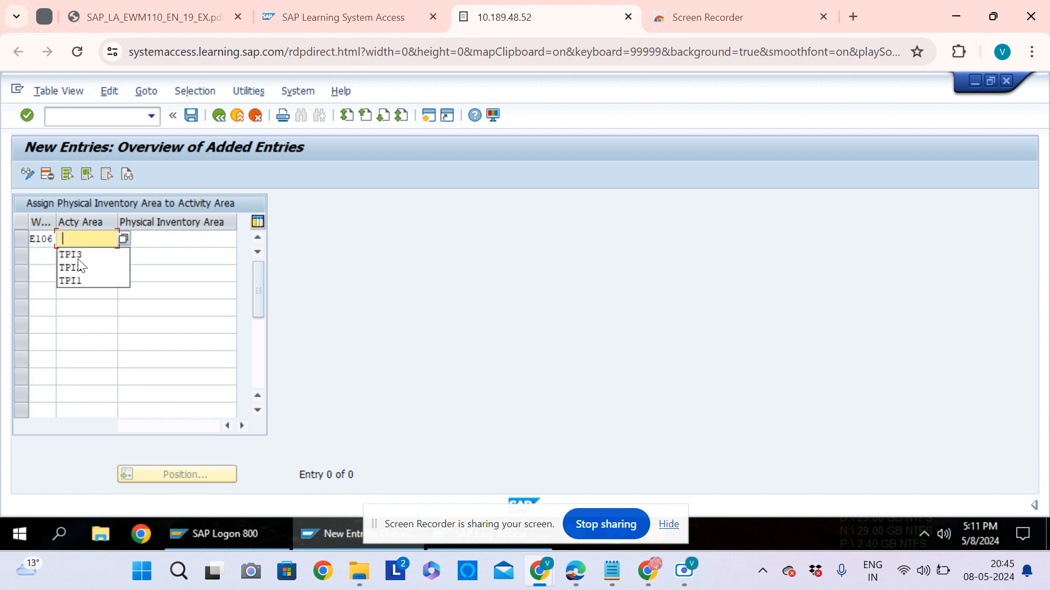
left_click(85, 254)
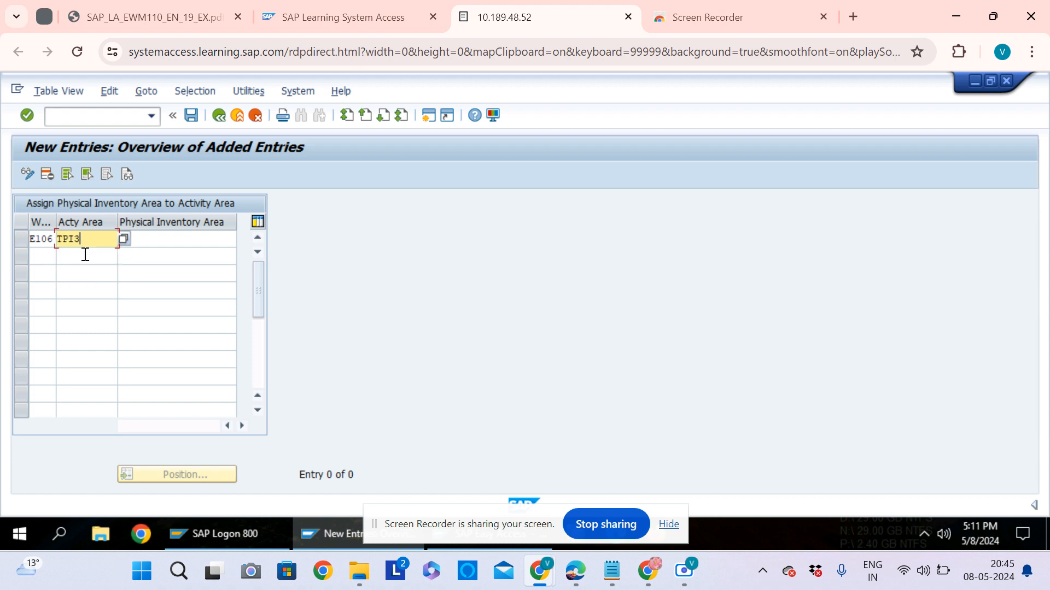
key("BackSpace")
type("4")
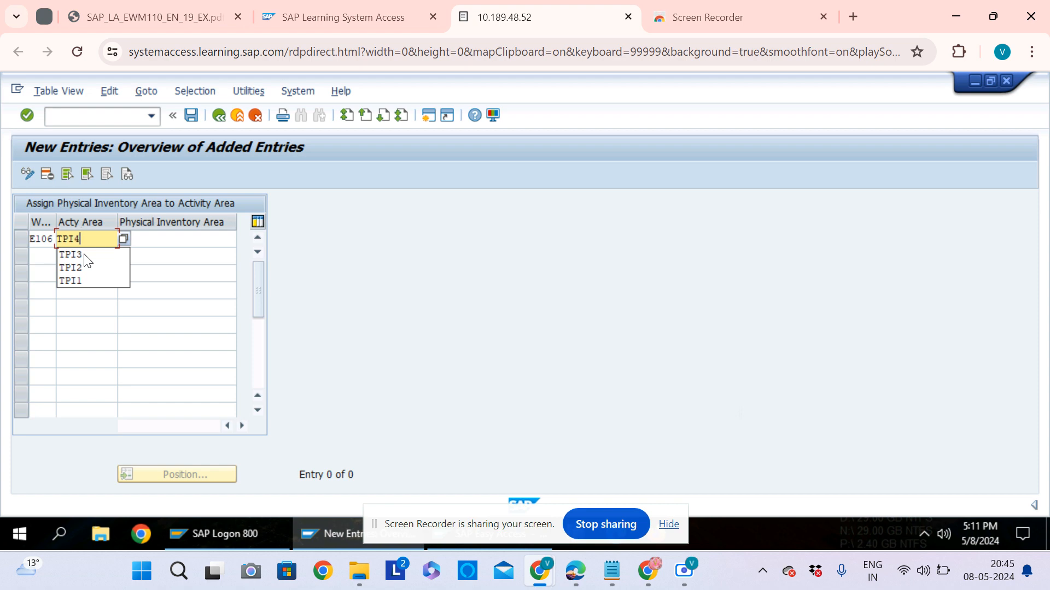
- Set the physical inventory area of the E106 TPI4 entry to TPI_04 and confirm the entry
left_click(185, 237)
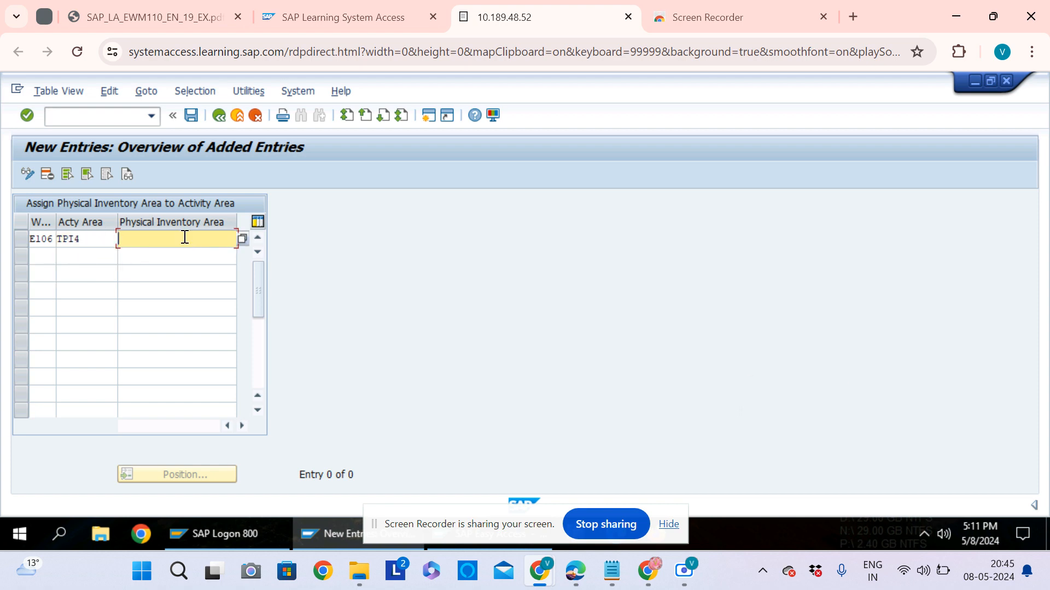
left_click(182, 237)
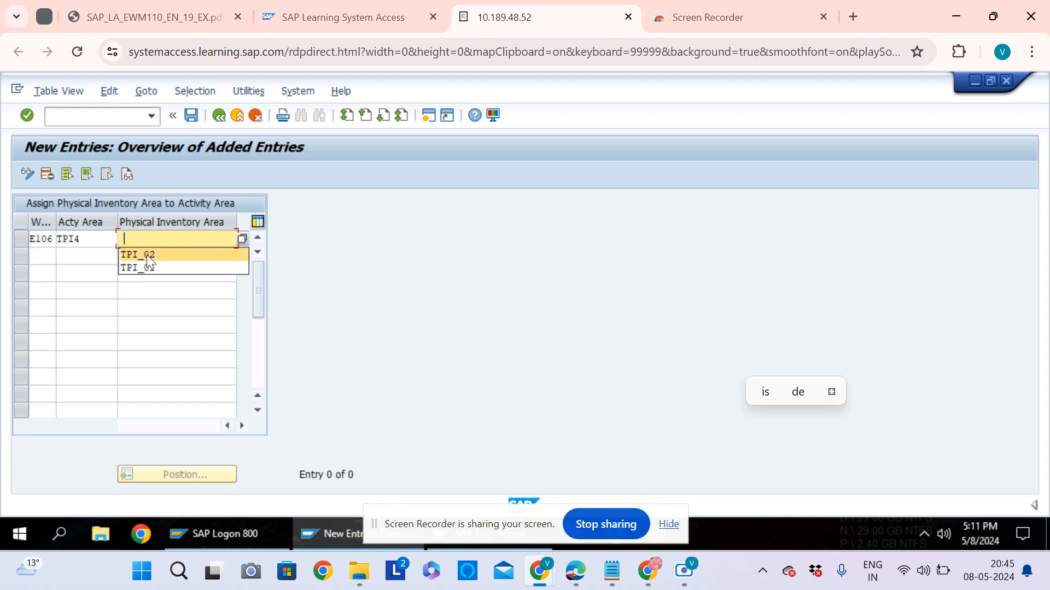
left_click(147, 255)
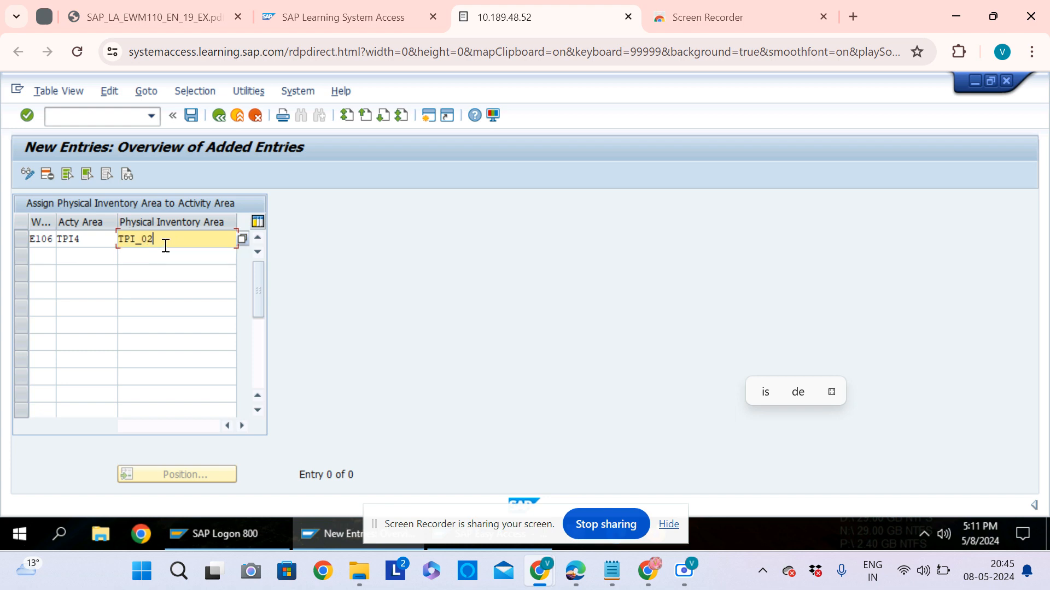
key("BackSpace")
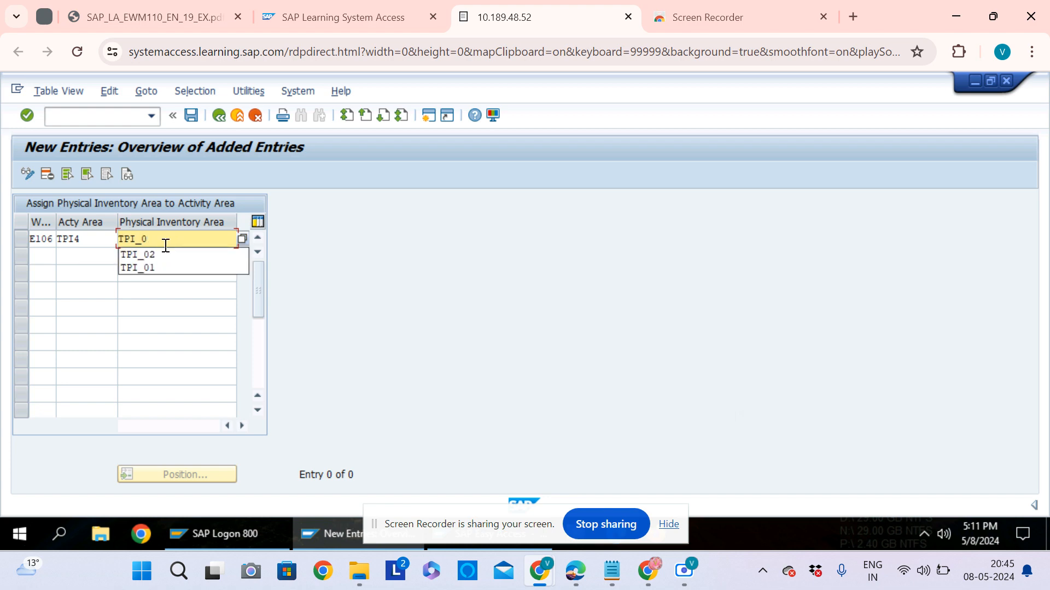
type("4")
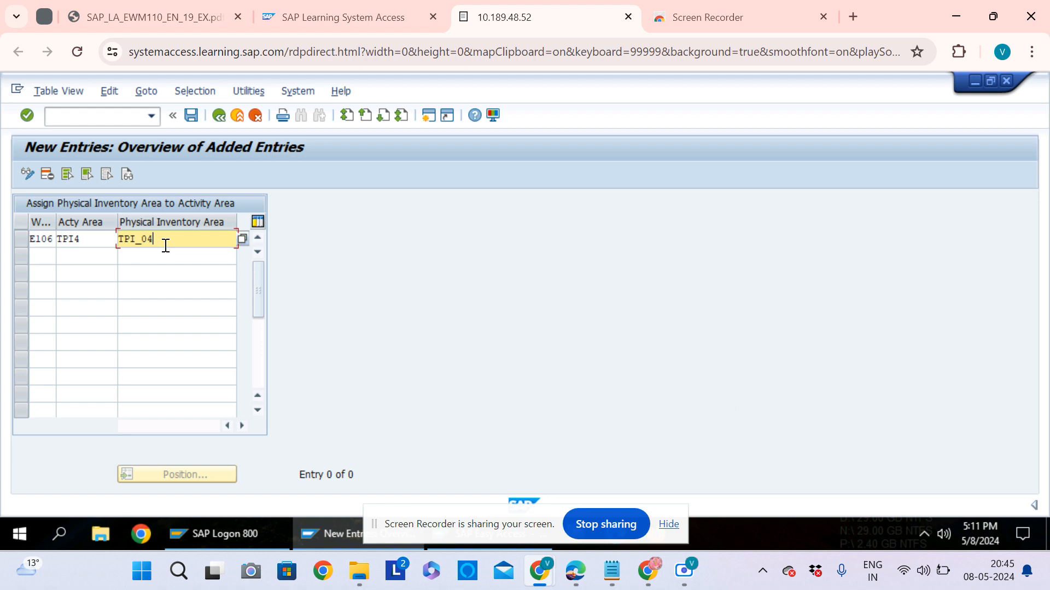
key("Return")
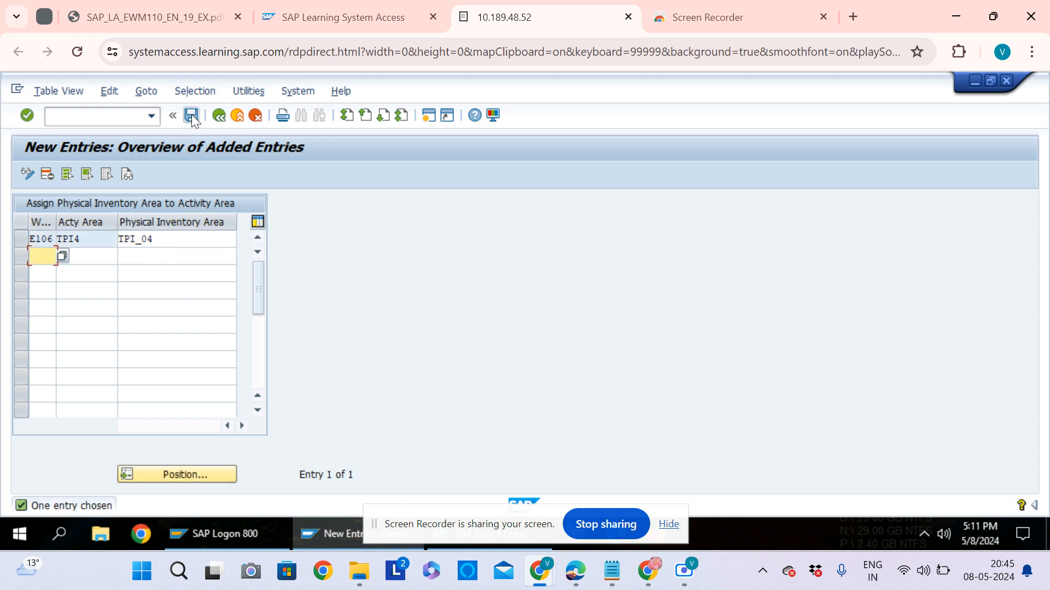
- Save the assignment to the customizing request "Test PI 01" and return to the IMG structure
left_click(192, 115)
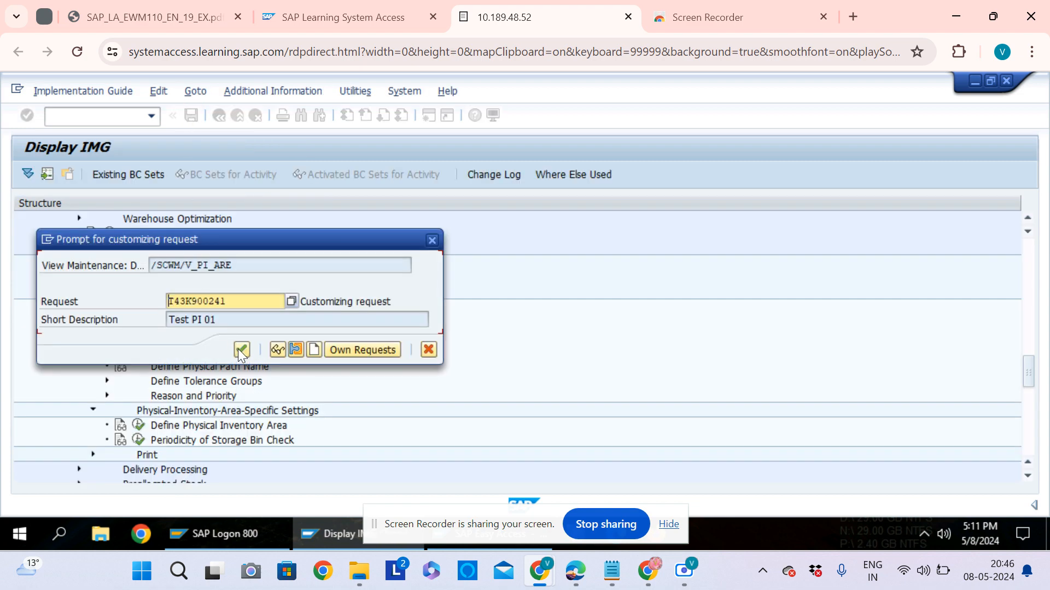
left_click(241, 350)
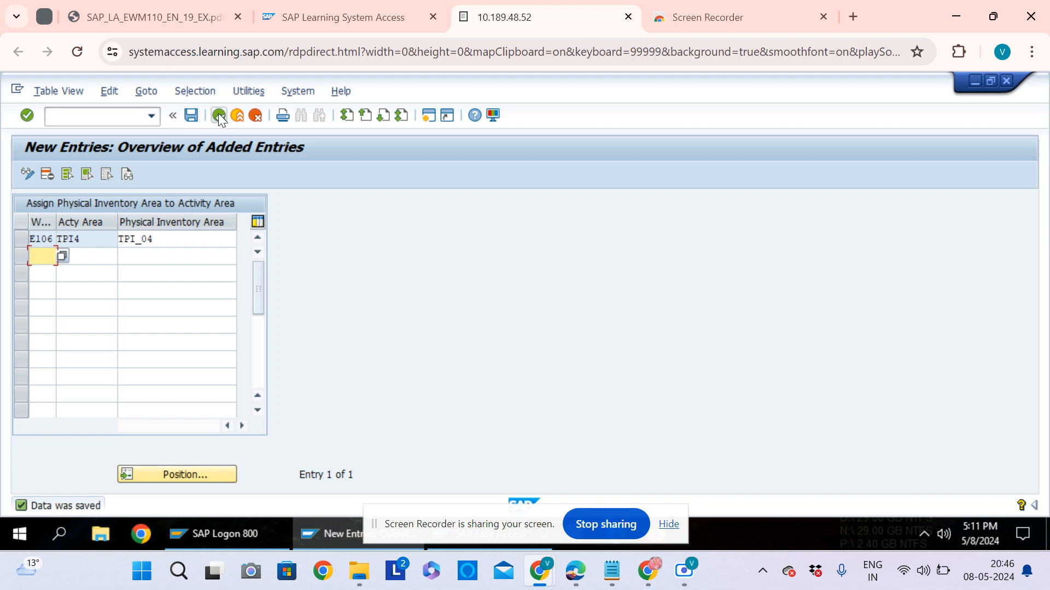
left_click(218, 116)
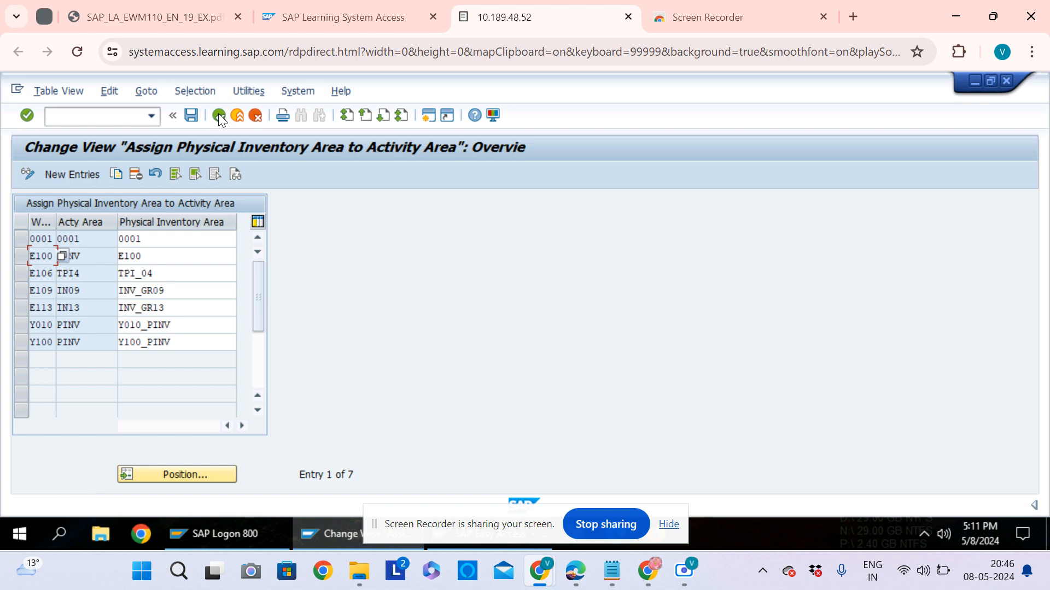
left_click(218, 115)
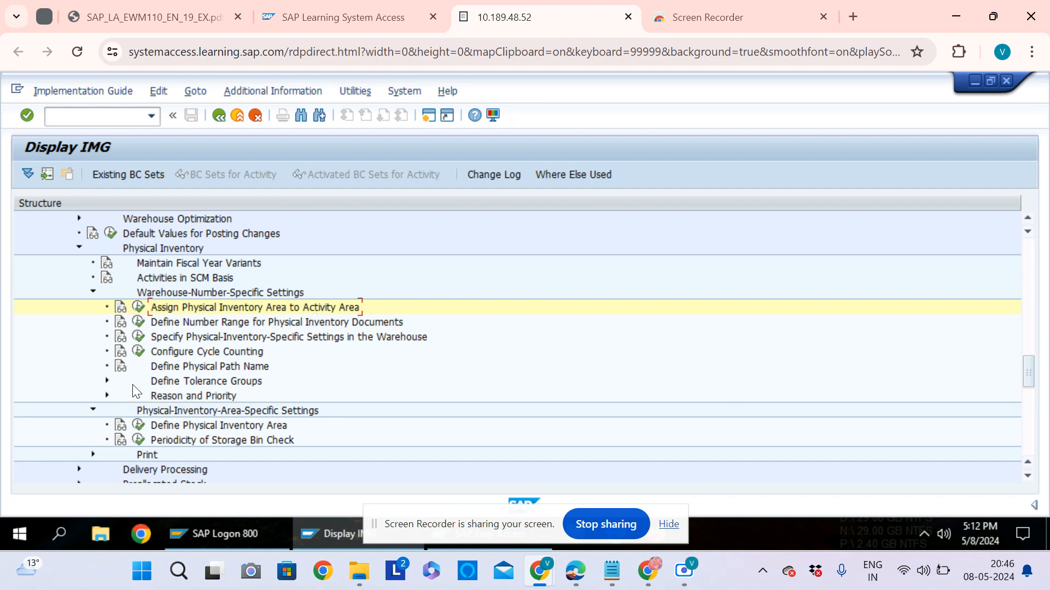
- Review the E106 HIGH entry under Define Tolerance Group for Difference Analyzer, save the view and return to the IMG structure
left_click(107, 381)
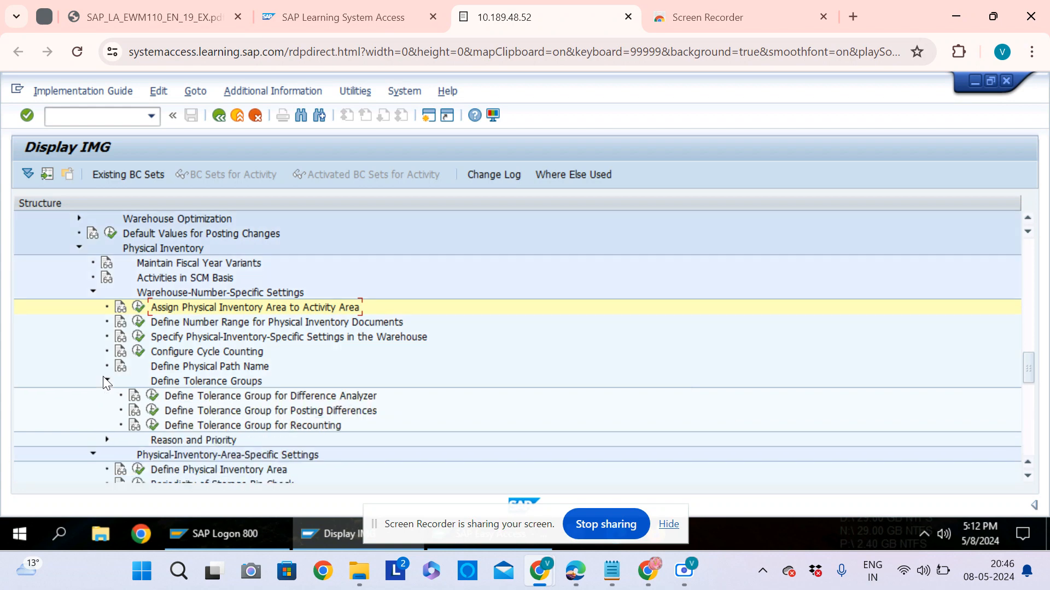
left_click(154, 398)
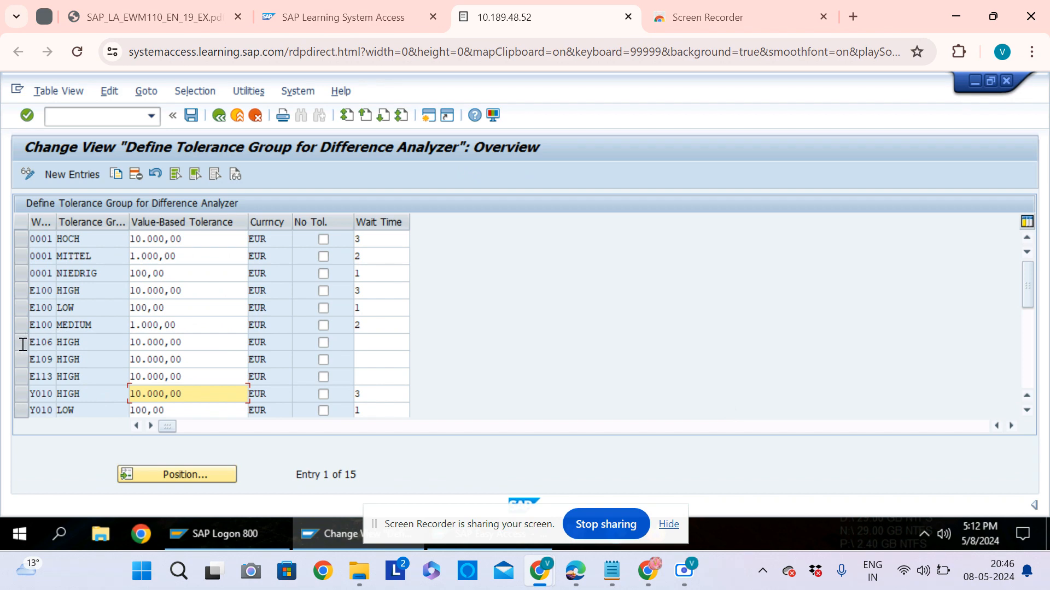
left_click(80, 342)
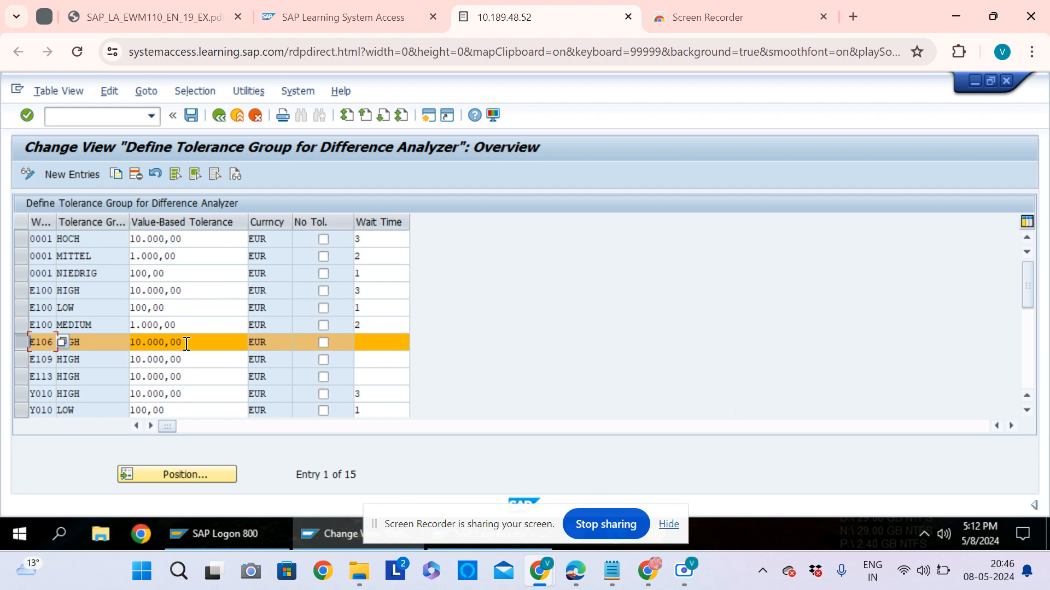
left_click(91, 343)
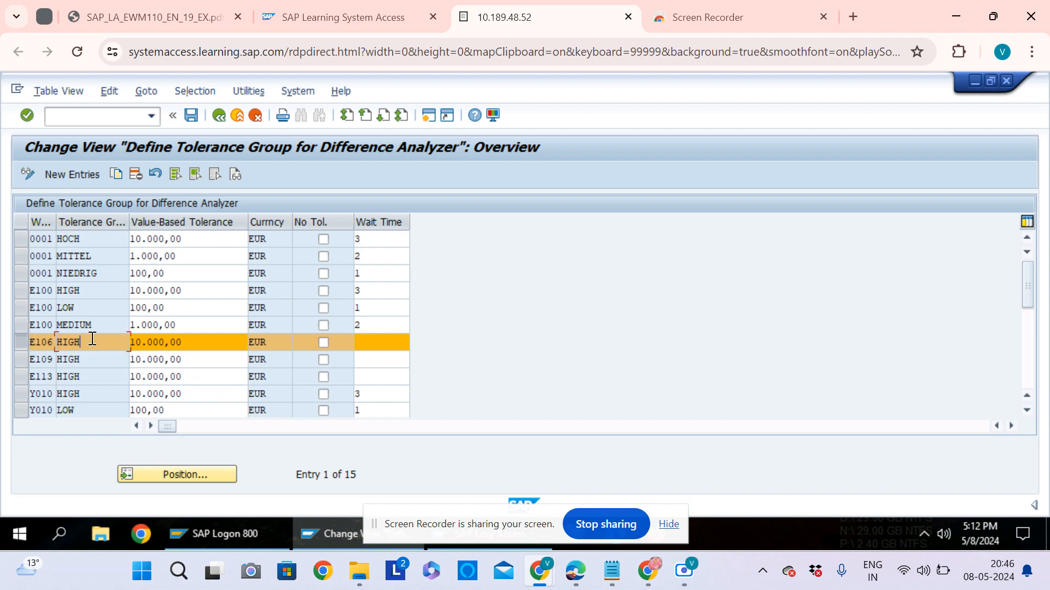
double_click(58, 343)
left_click(191, 117)
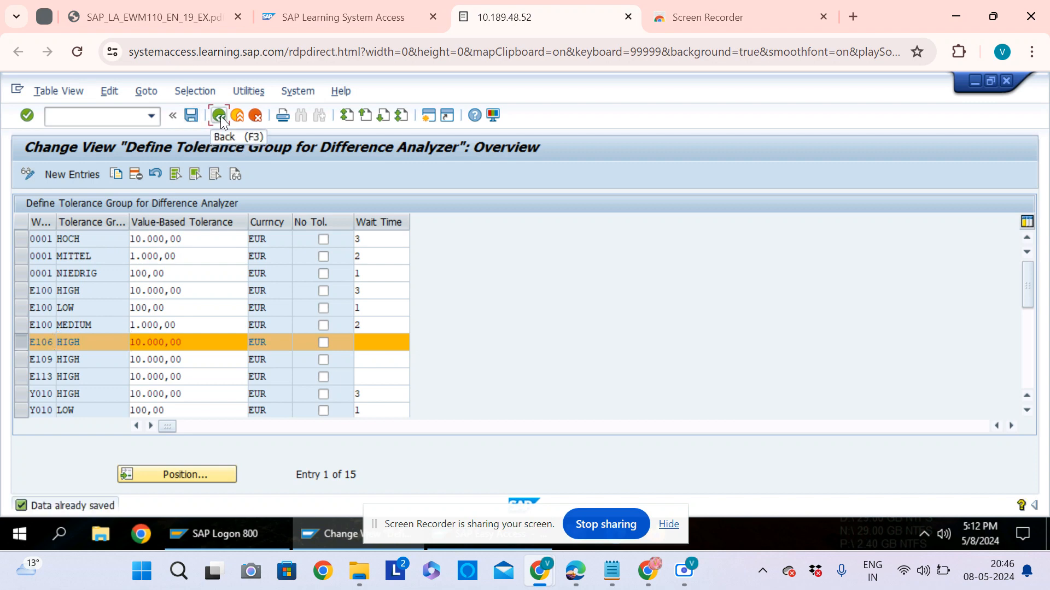
left_click(218, 115)
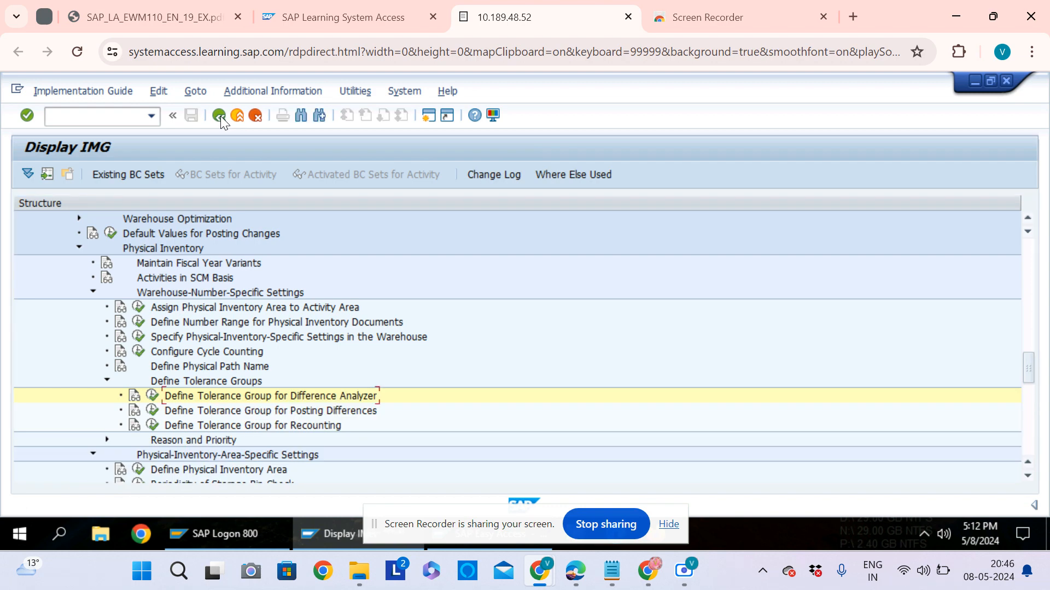
- Leave customizing for SAP Easy Access and open Sort Storage Bins in the Storage Bin folder
left_click(219, 116)
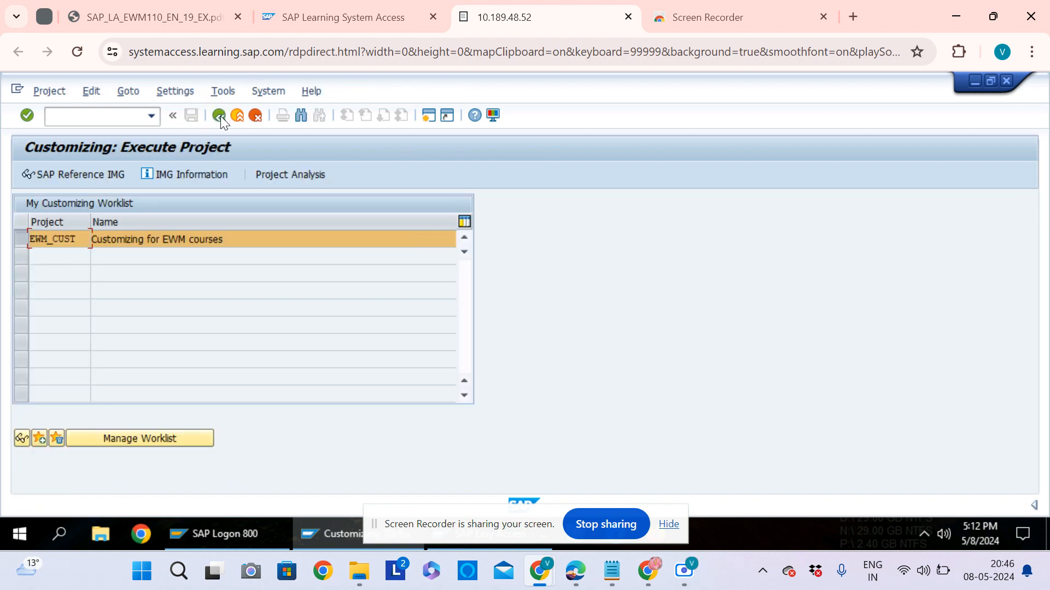
left_click(220, 116)
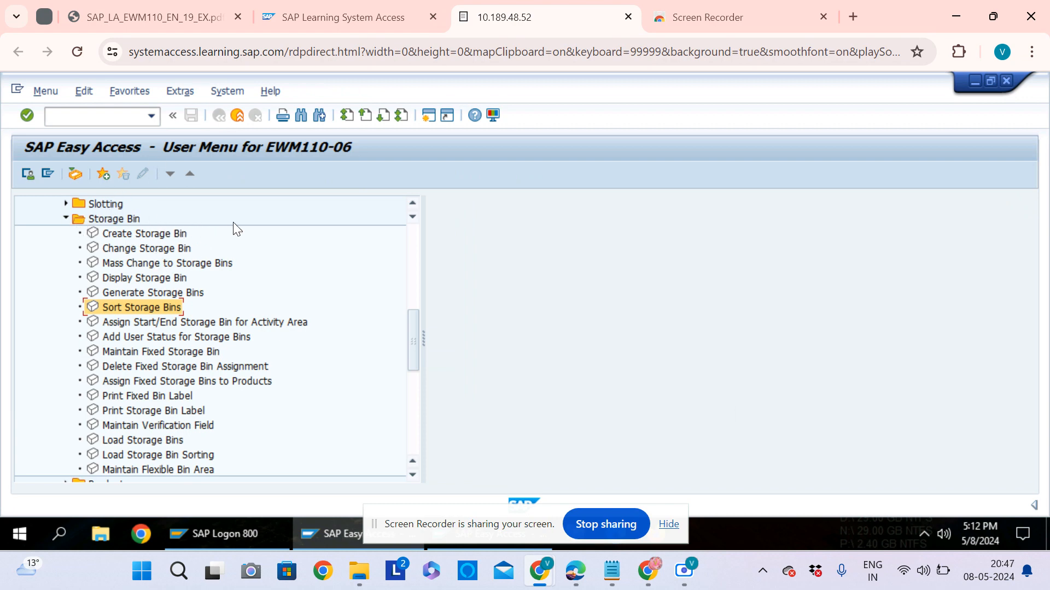
double_click(120, 307)
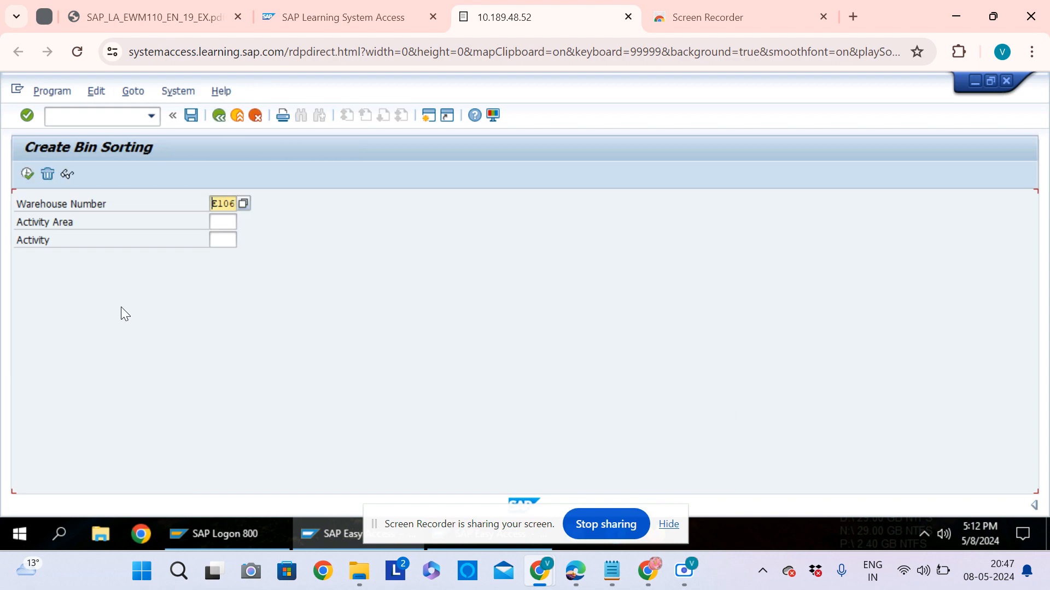
- Simulate and create the bin sorting for activity area tpi4 and activity inve in warehouse E106
left_click(224, 221)
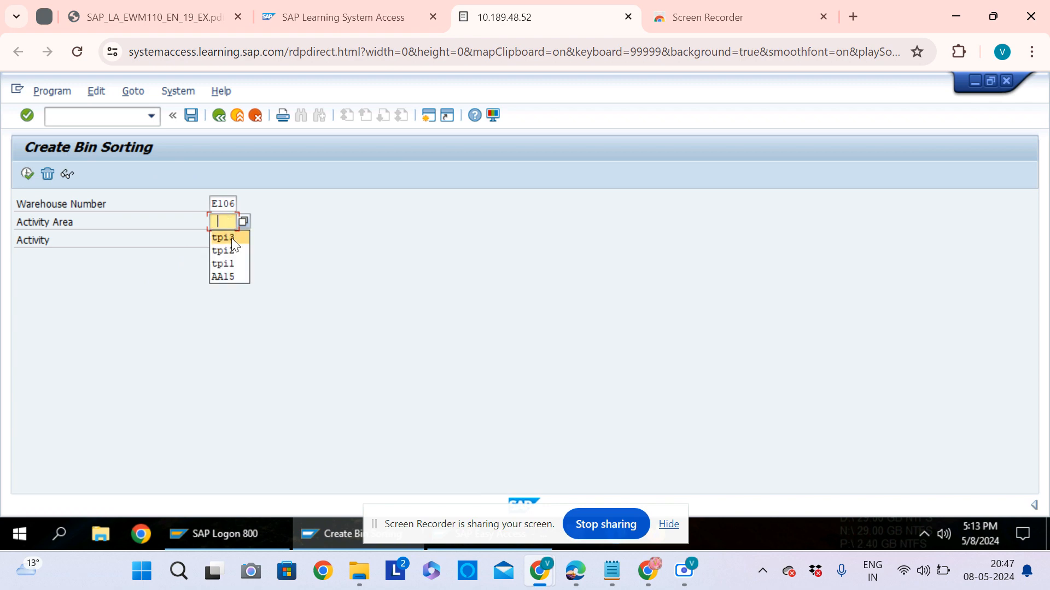
left_click(231, 238)
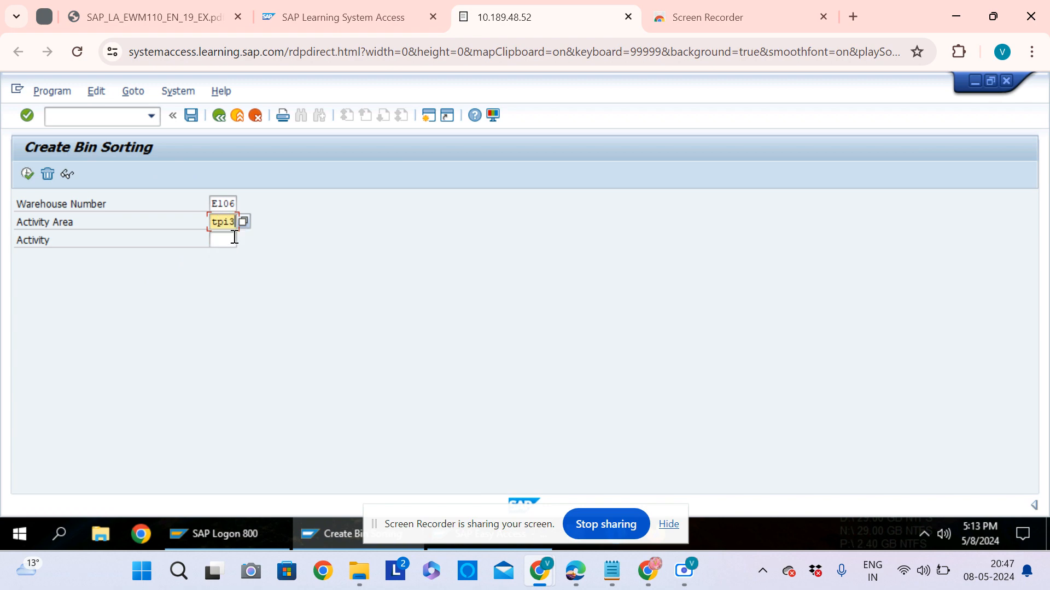
key("BackSpace")
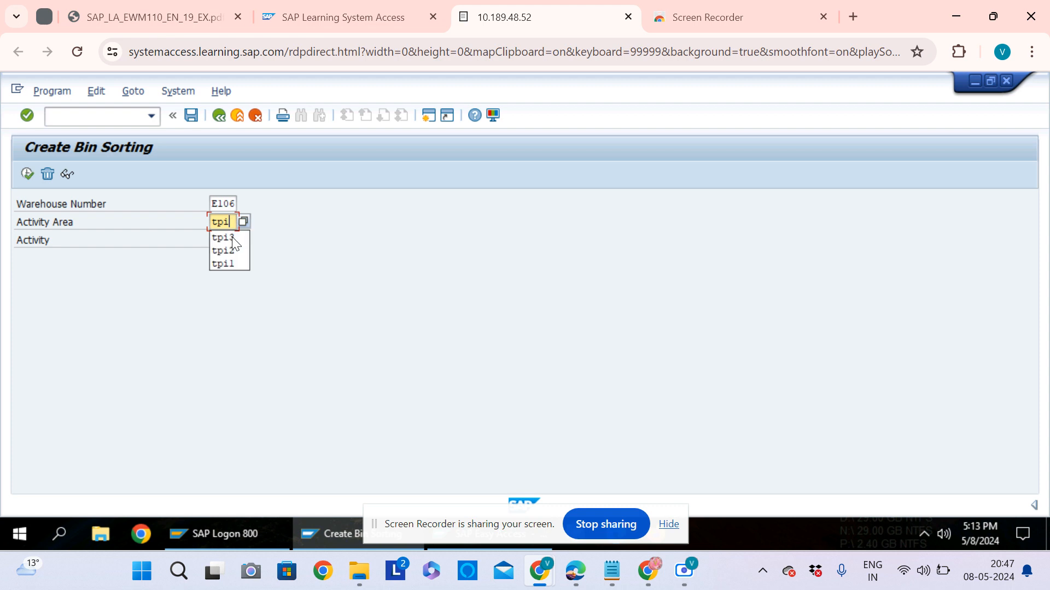
type("4")
key("Tab")
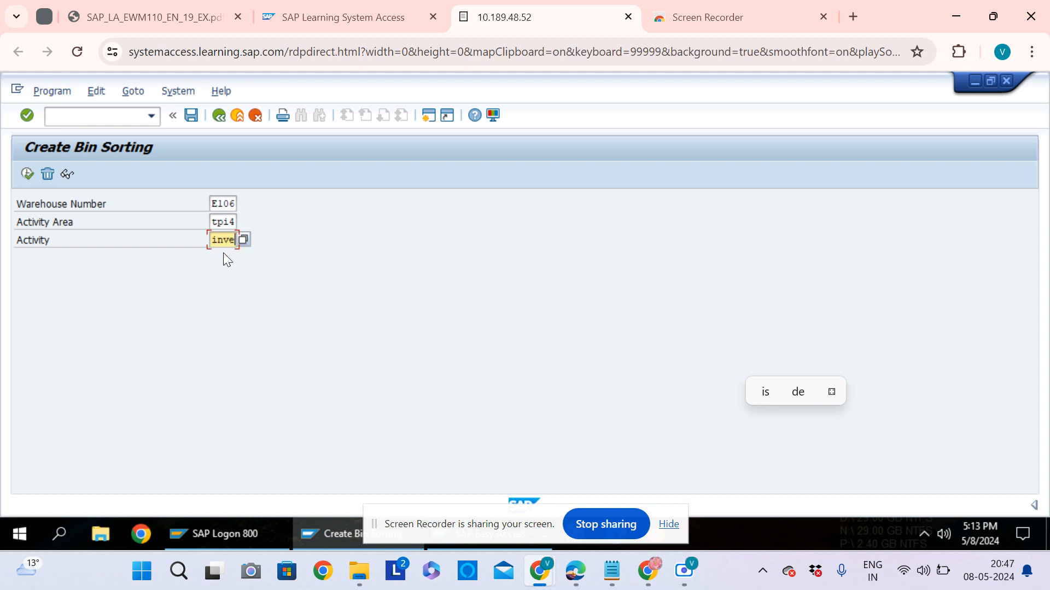
left_click(28, 174)
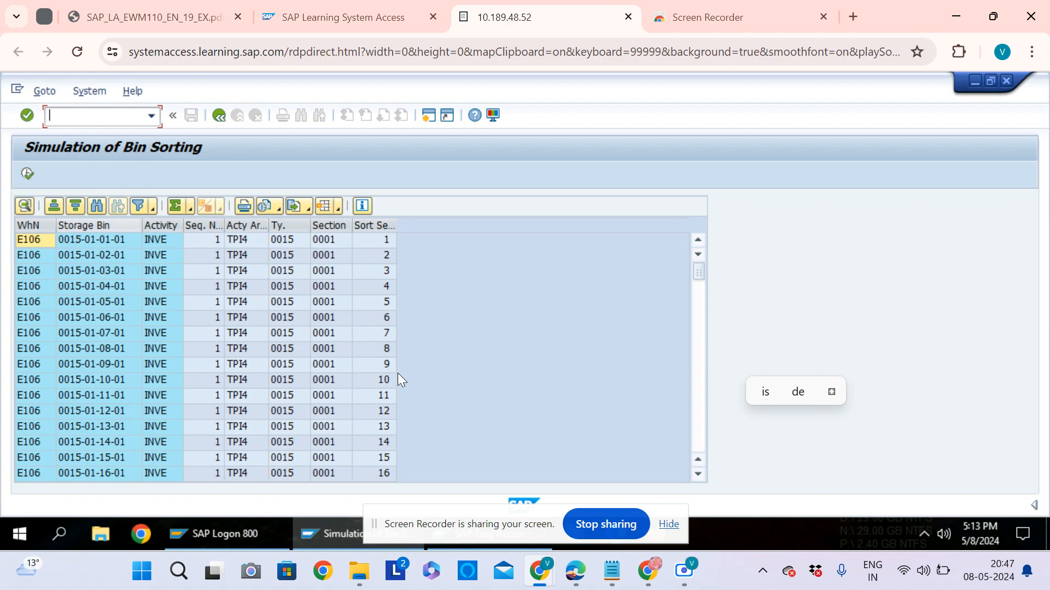
left_click(29, 173)
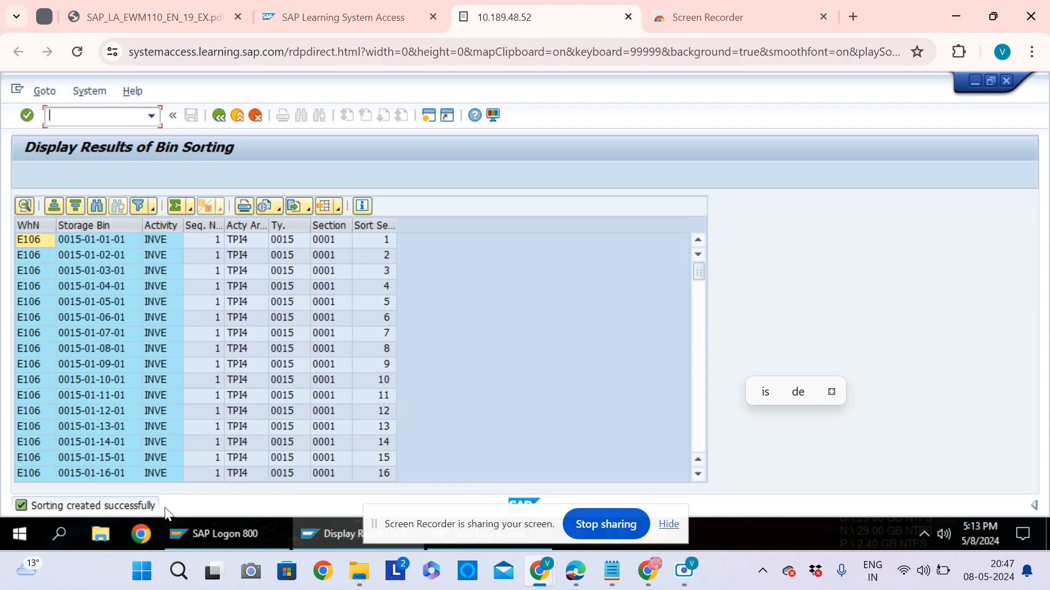
- Leave the bin sorting results for SAP Easy Access and collapse the Storage Bin folder
left_click(224, 116)
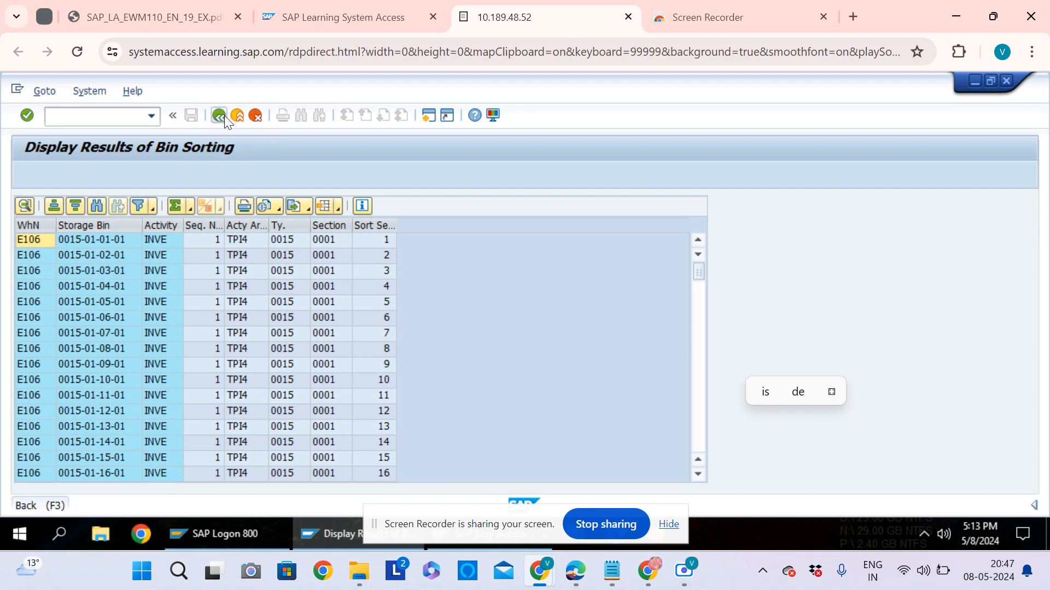
left_click(223, 116)
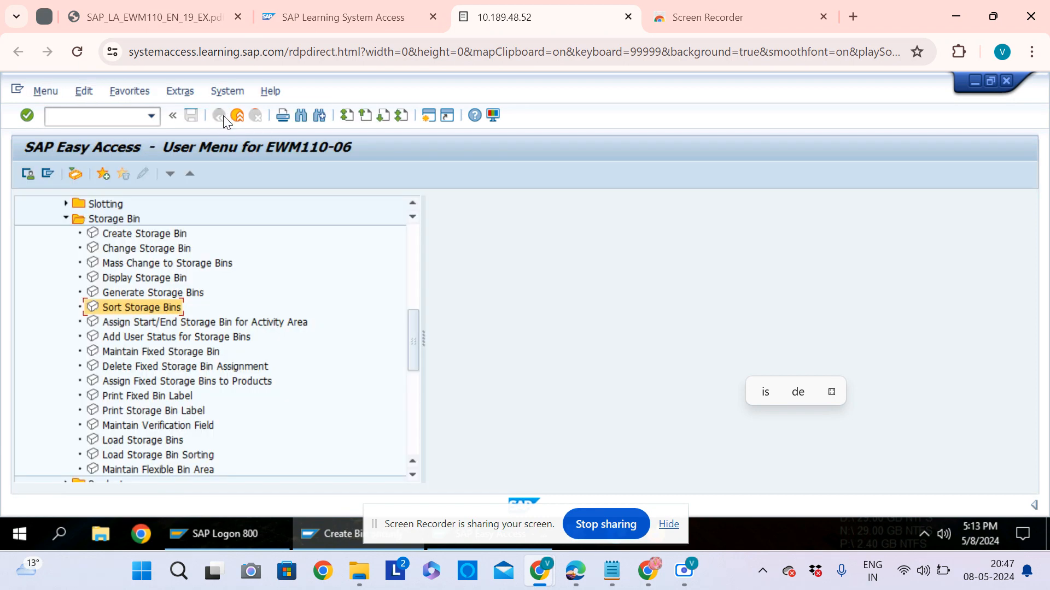
left_click(65, 219)
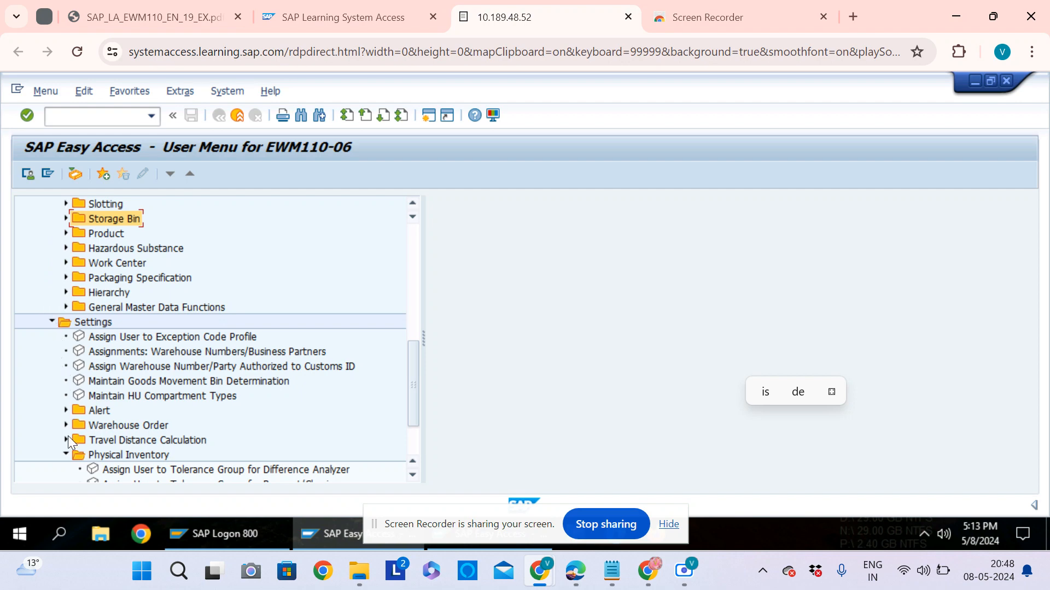
- In Assign User to Tolerance Group for Difference Analyzer, add a new entry assigning user EWM110-06 to tolerance group HIGH
left_click_drag(412, 405, 413, 433)
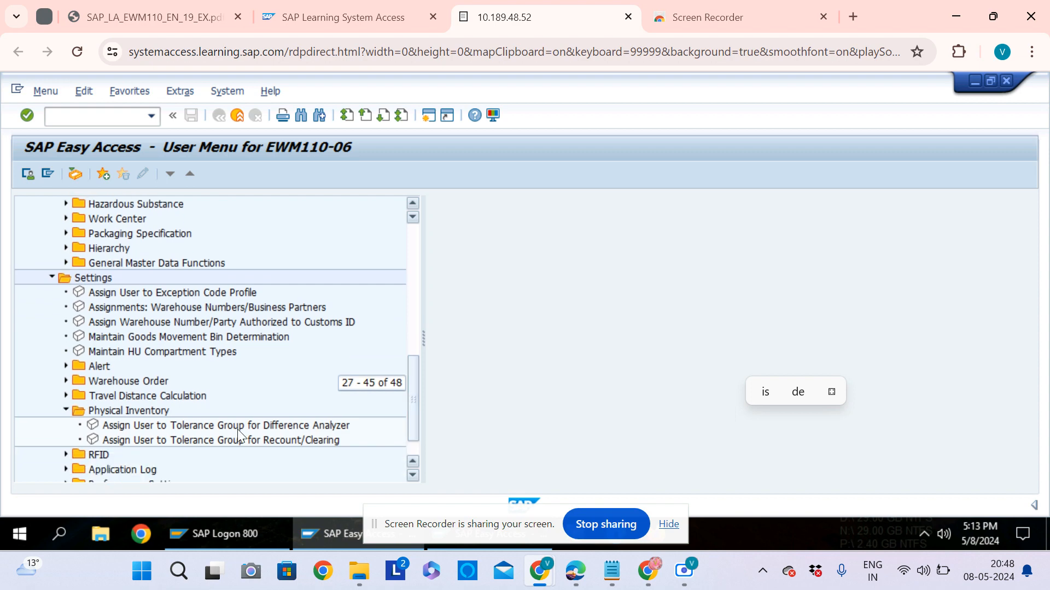
double_click(166, 426)
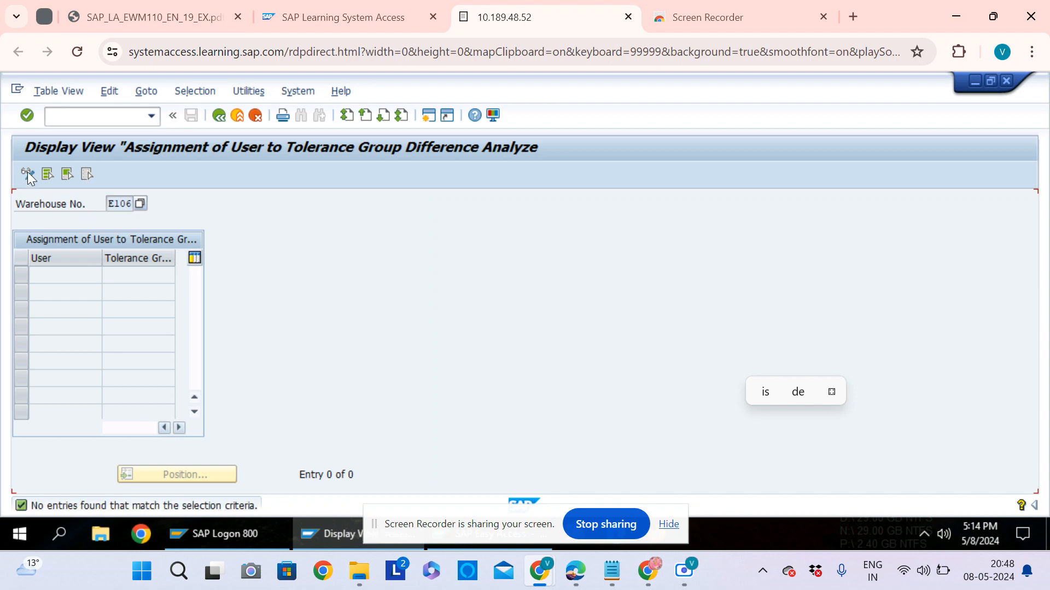
left_click(27, 174)
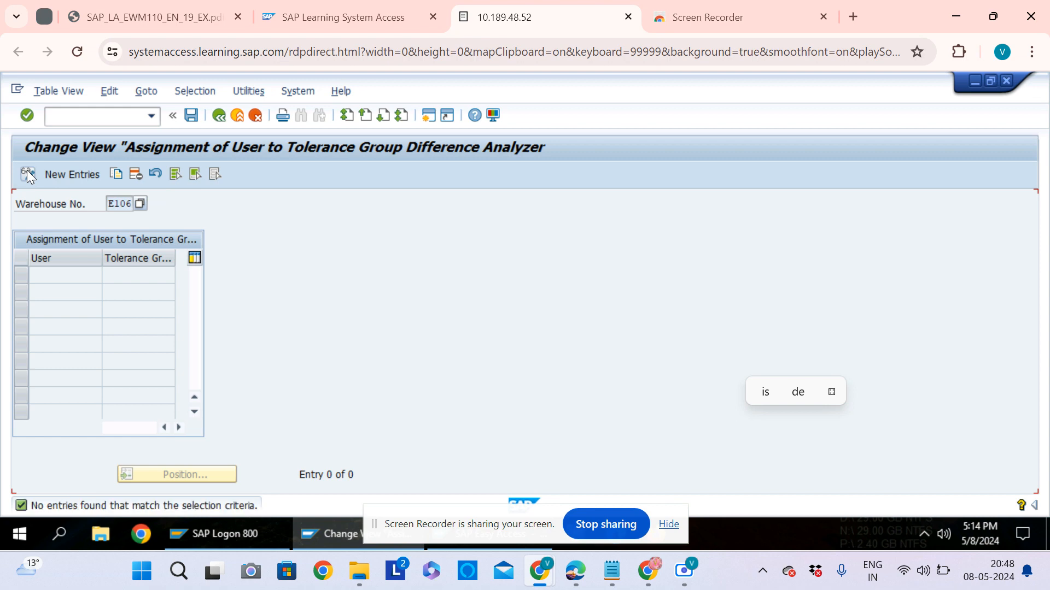
left_click(77, 174)
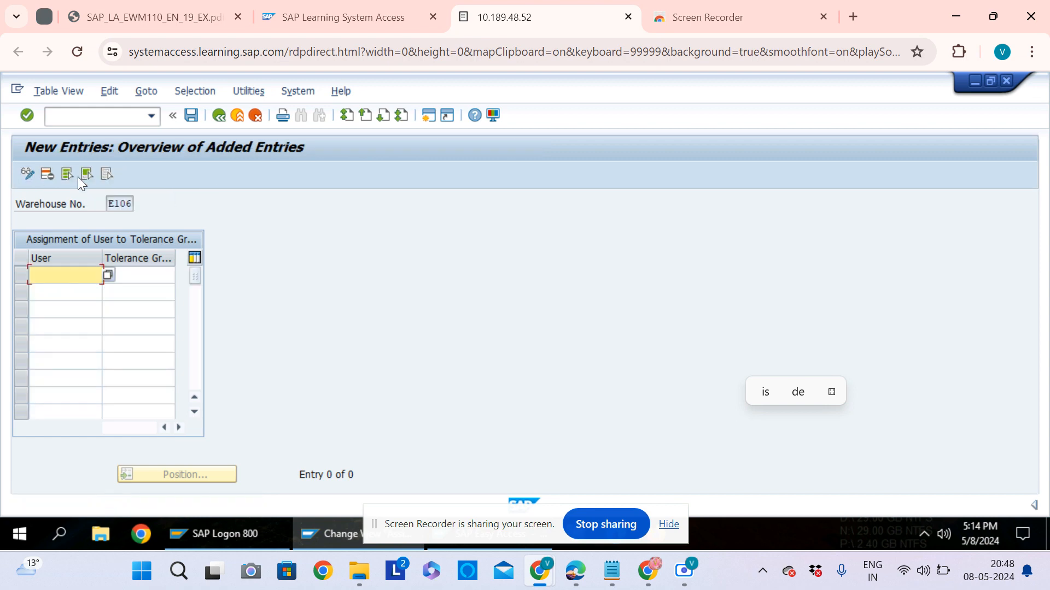
left_click(59, 276)
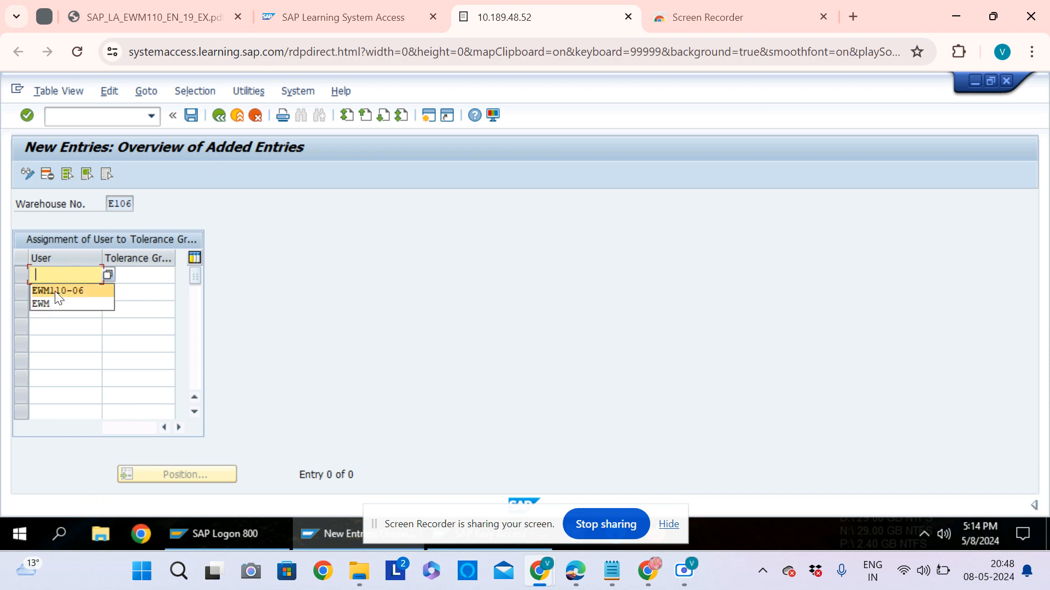
left_click(56, 291)
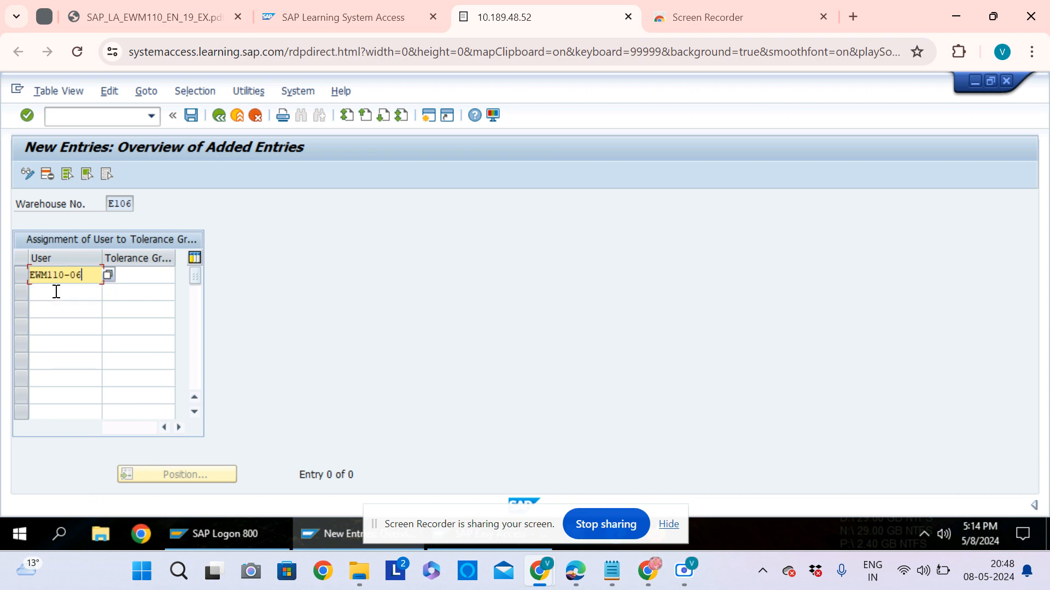
left_click(144, 277)
type("high")
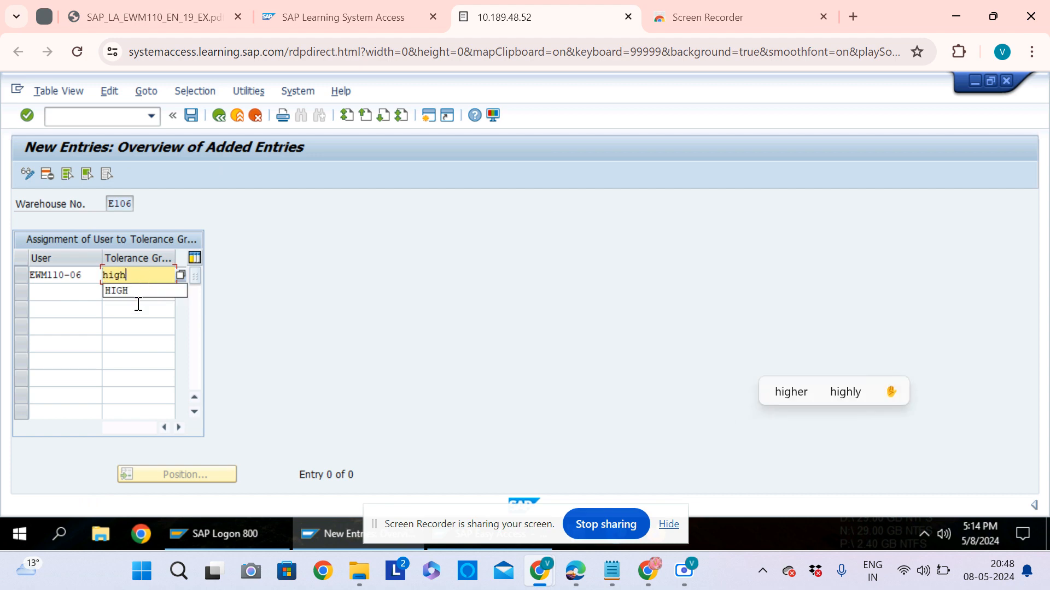
key("Return")
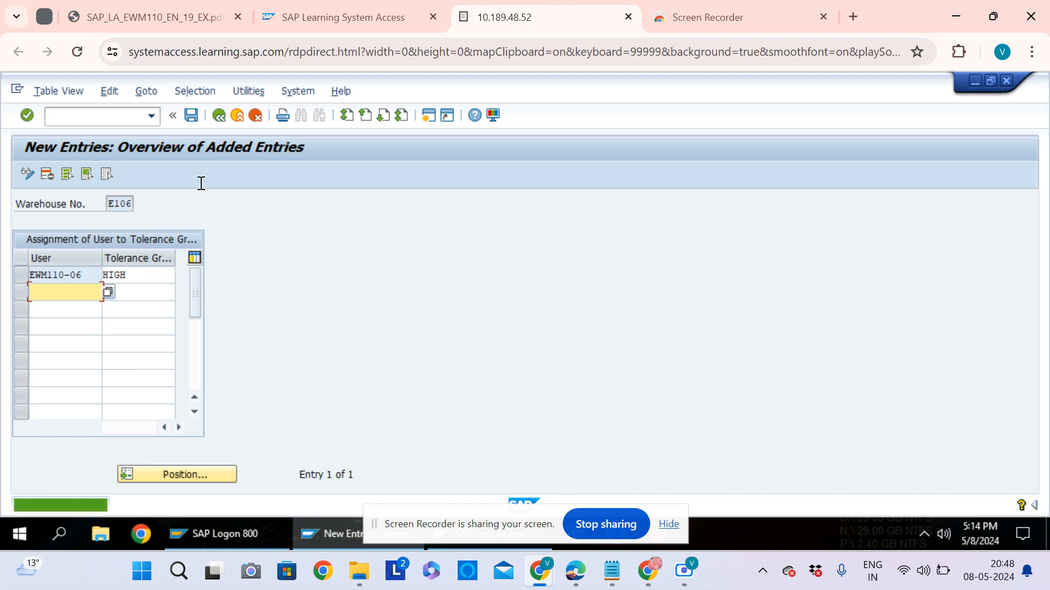
- Save the Difference Analyzer tolerance group assignment and return to SAP Easy Access
left_click(191, 117)
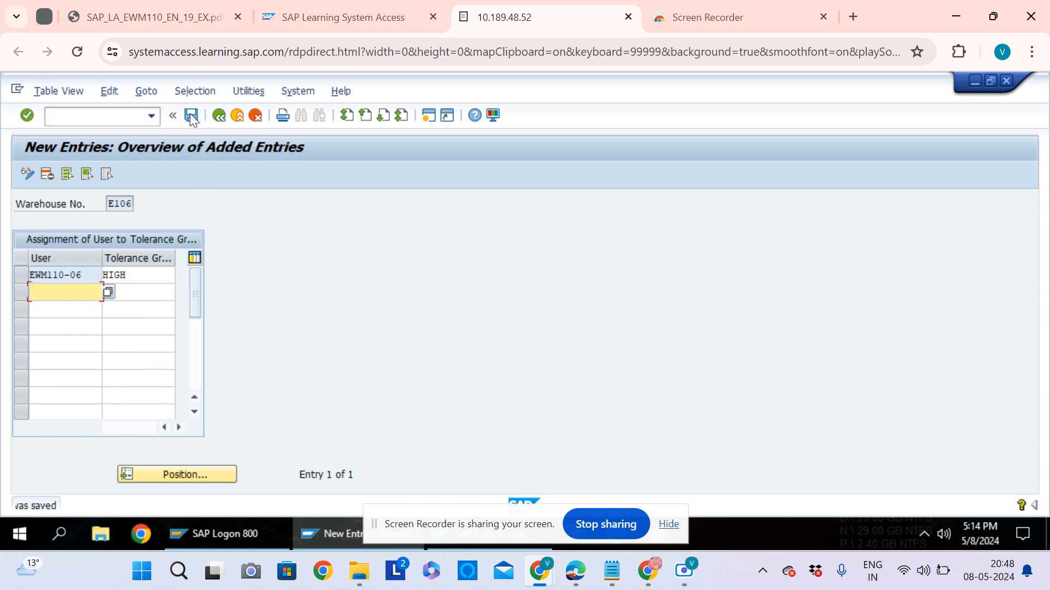
left_click(219, 116)
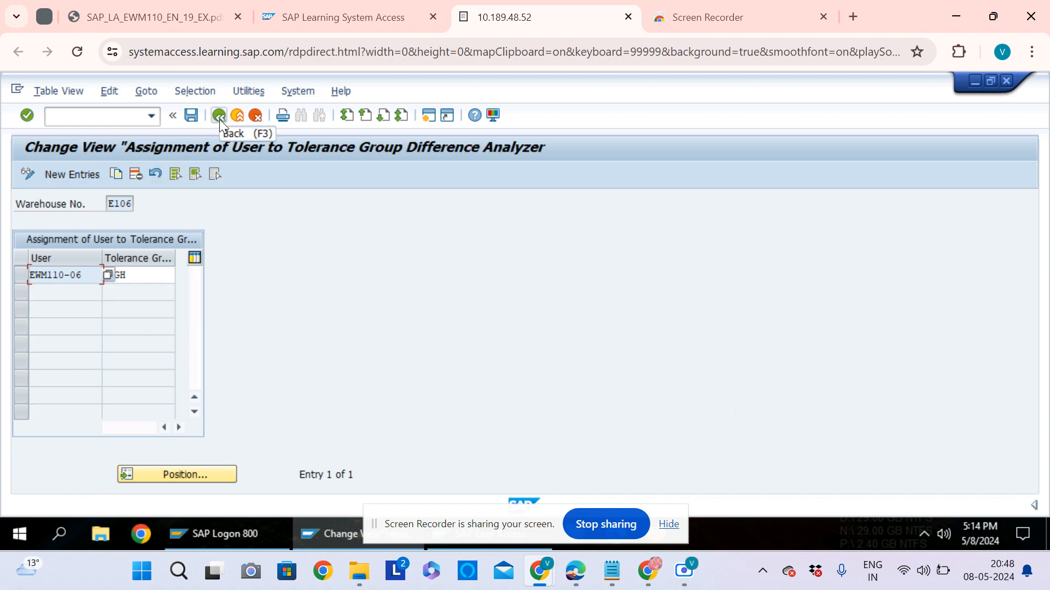
left_click(219, 119)
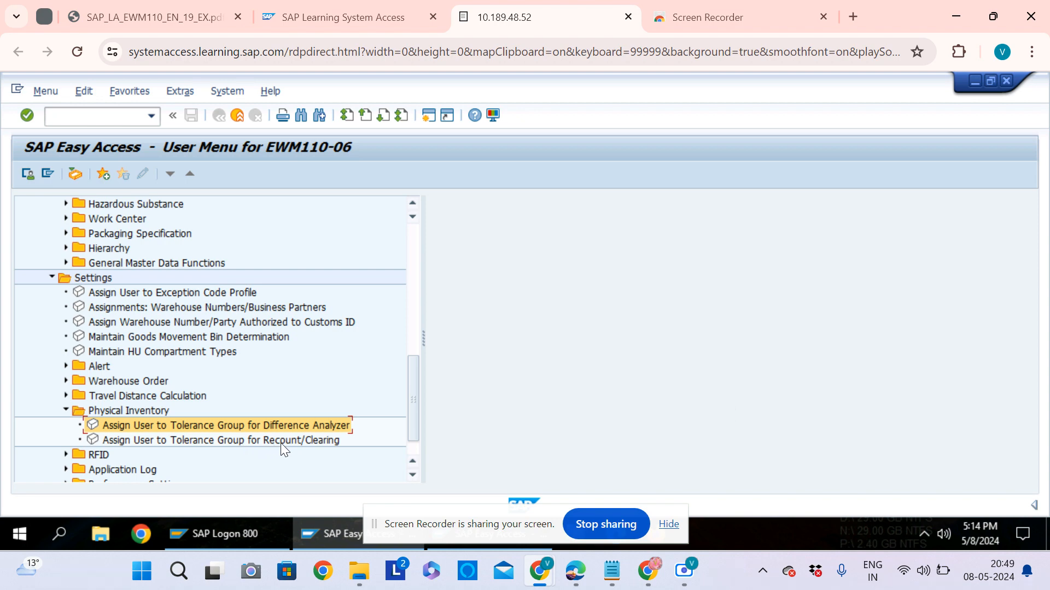
- In Assign User to Tolerance Group for Recount/Clearing, start a new entry for user EWM110-06
left_click(182, 441)
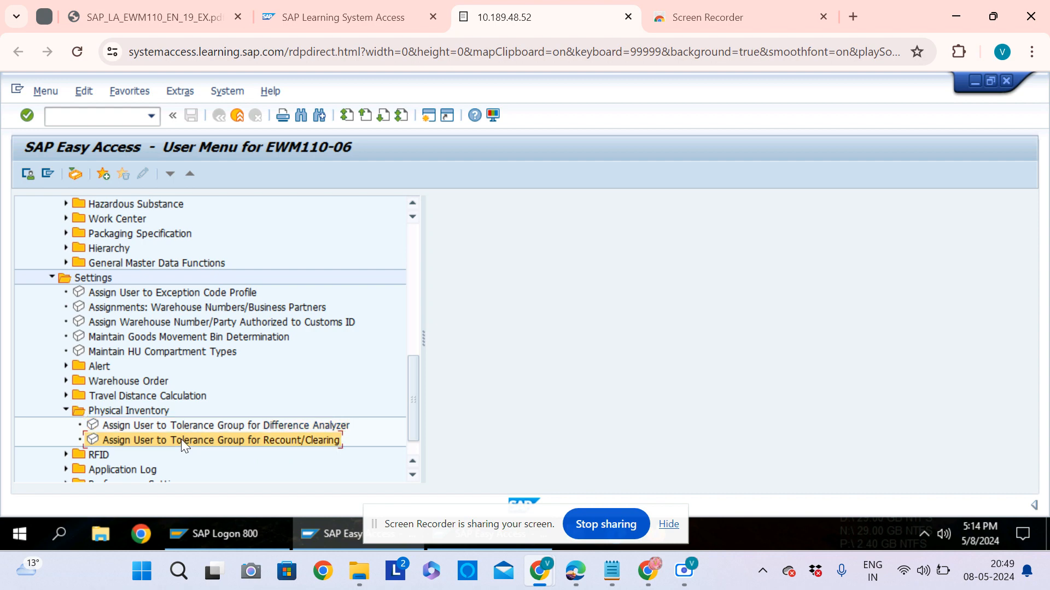
double_click(181, 440)
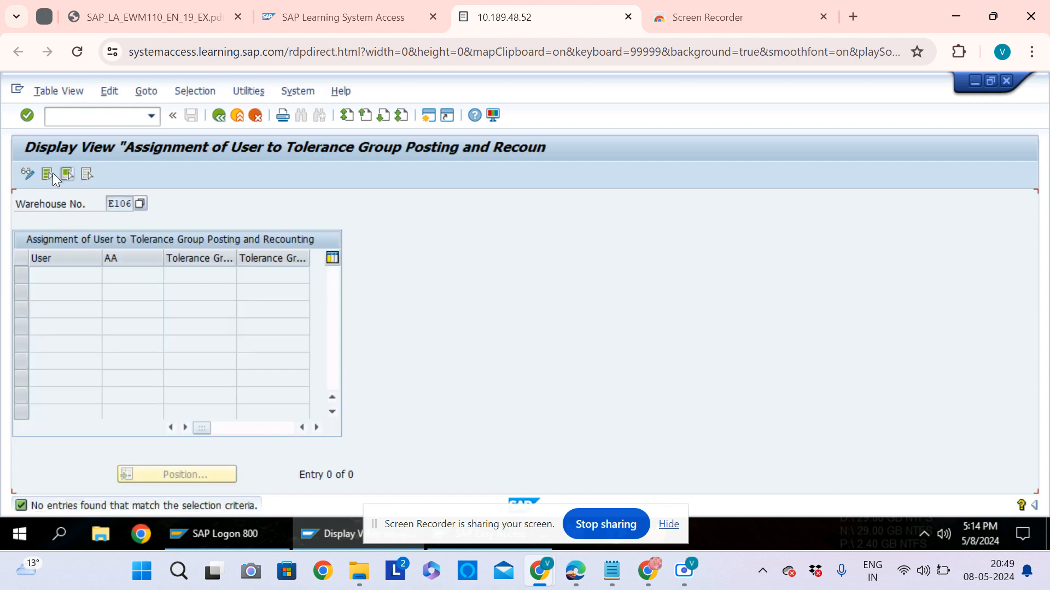
left_click(29, 172)
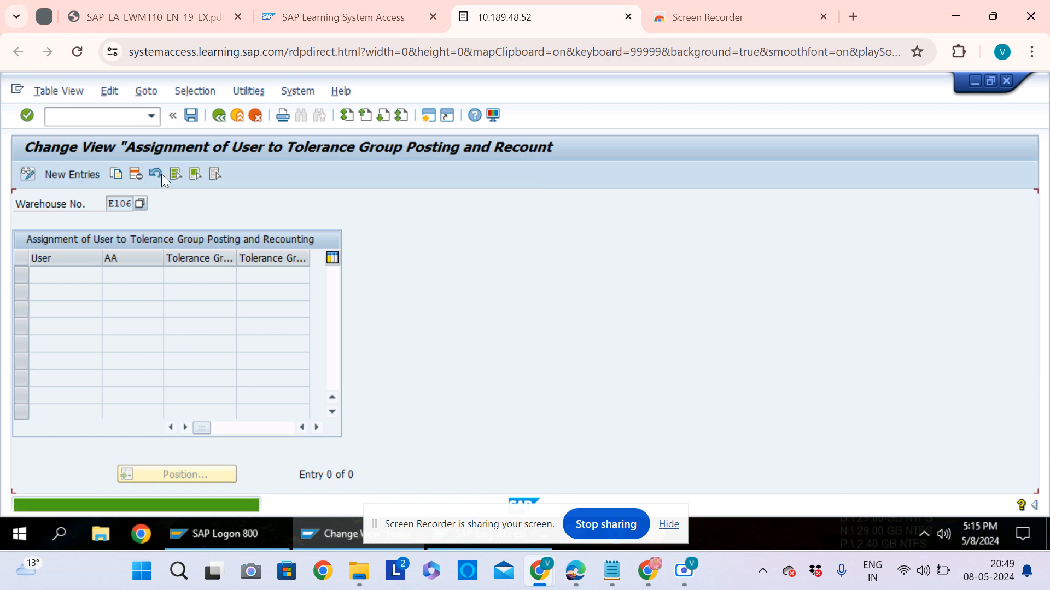
left_click(74, 172)
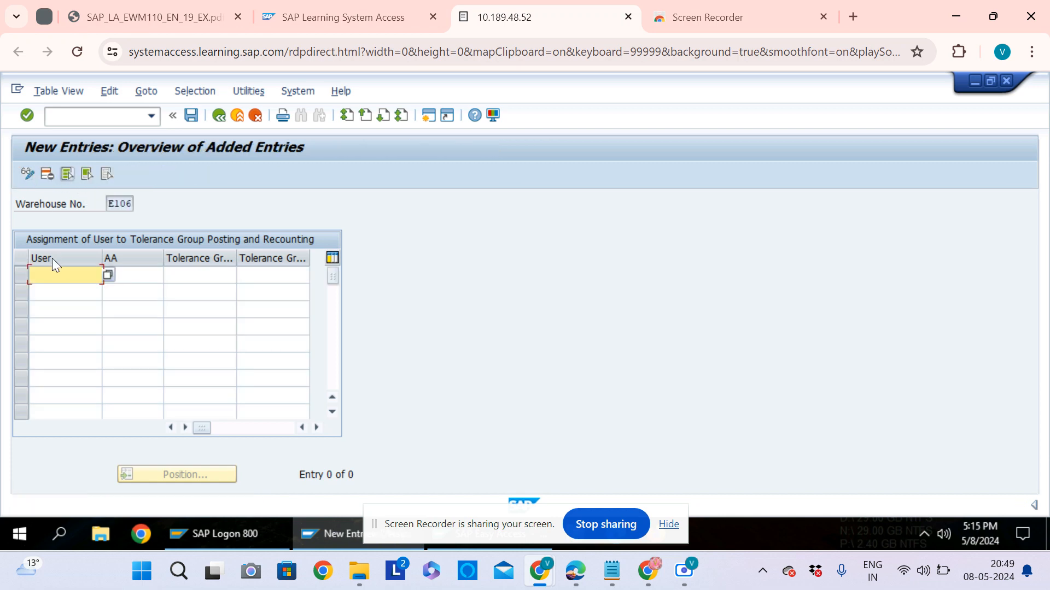
left_click(63, 270)
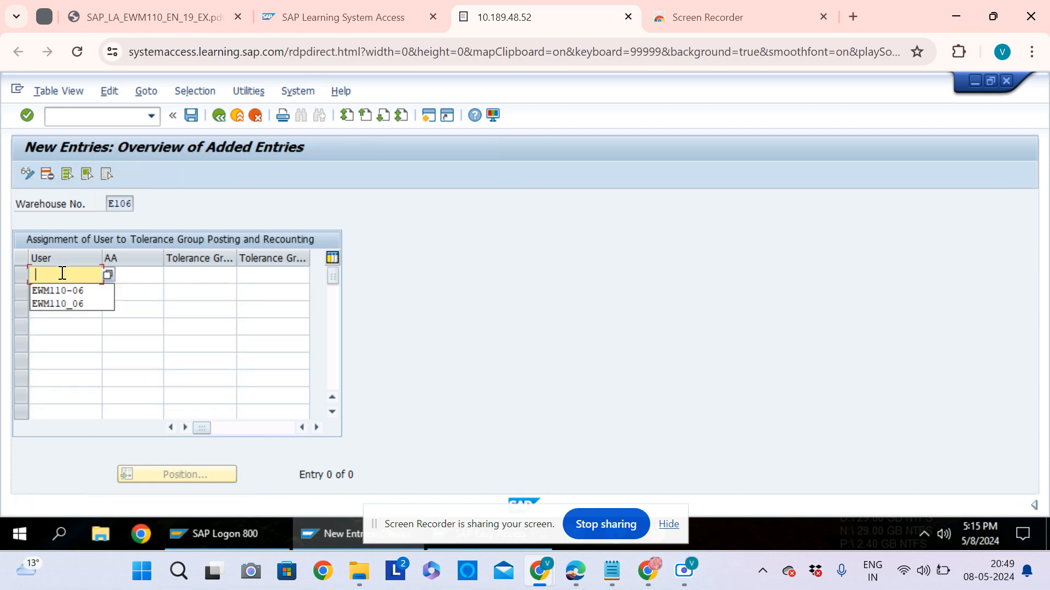
left_click(52, 291)
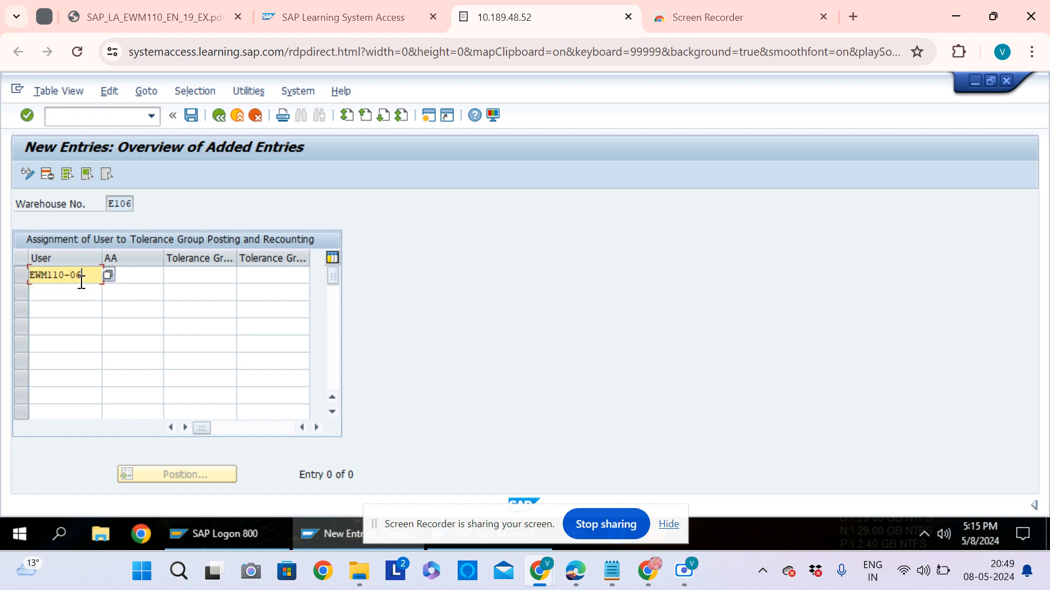
- Complete the posting and recounting entry with activity area tpi4 and the first tolerance group set to high
left_click(142, 276)
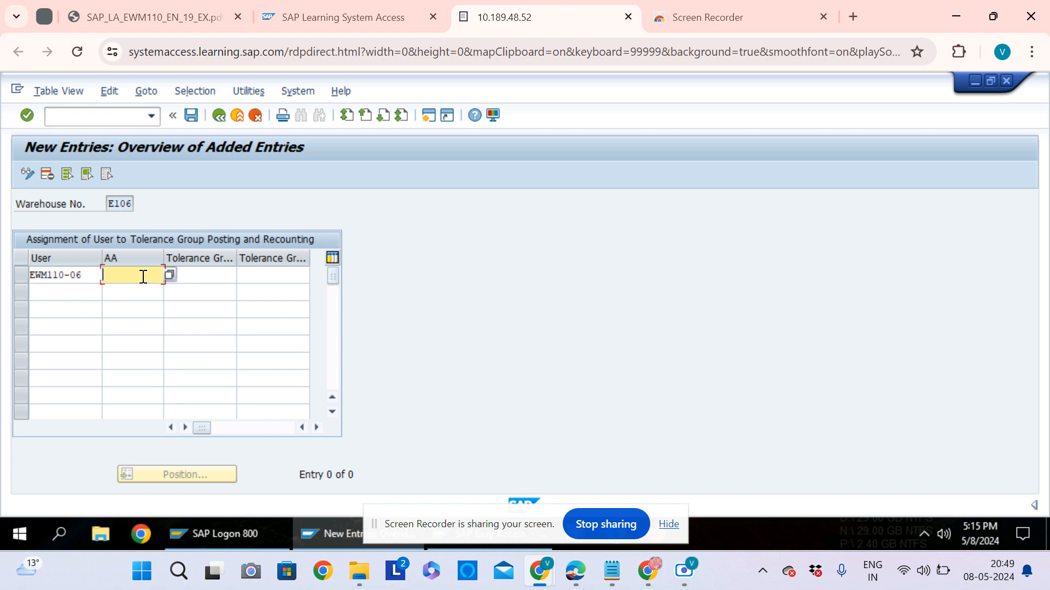
left_click(143, 276)
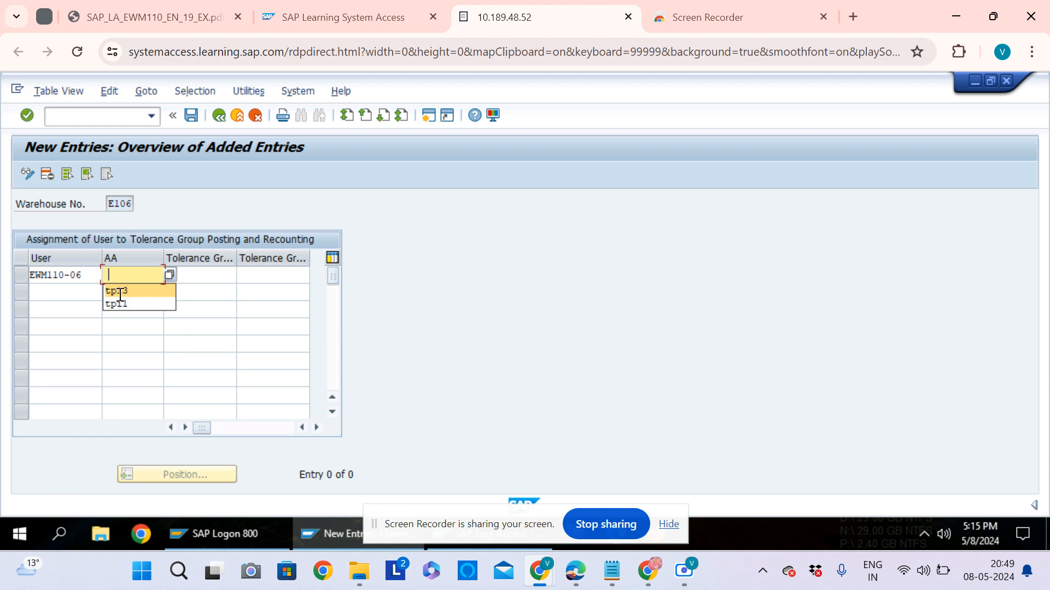
left_click(120, 291)
key("BackSpace")
left_click(121, 303)
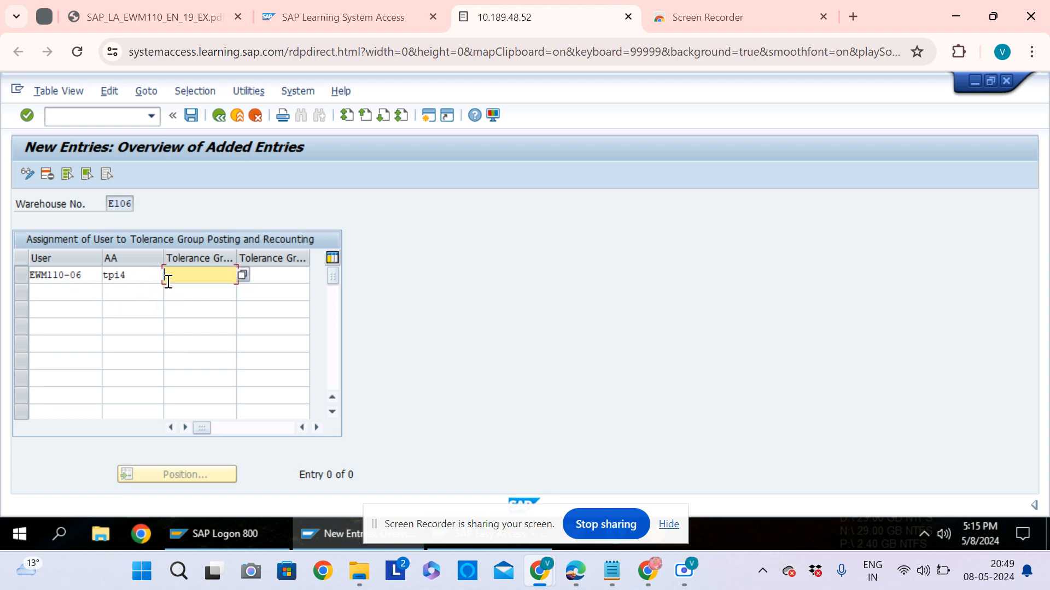
left_click(194, 275)
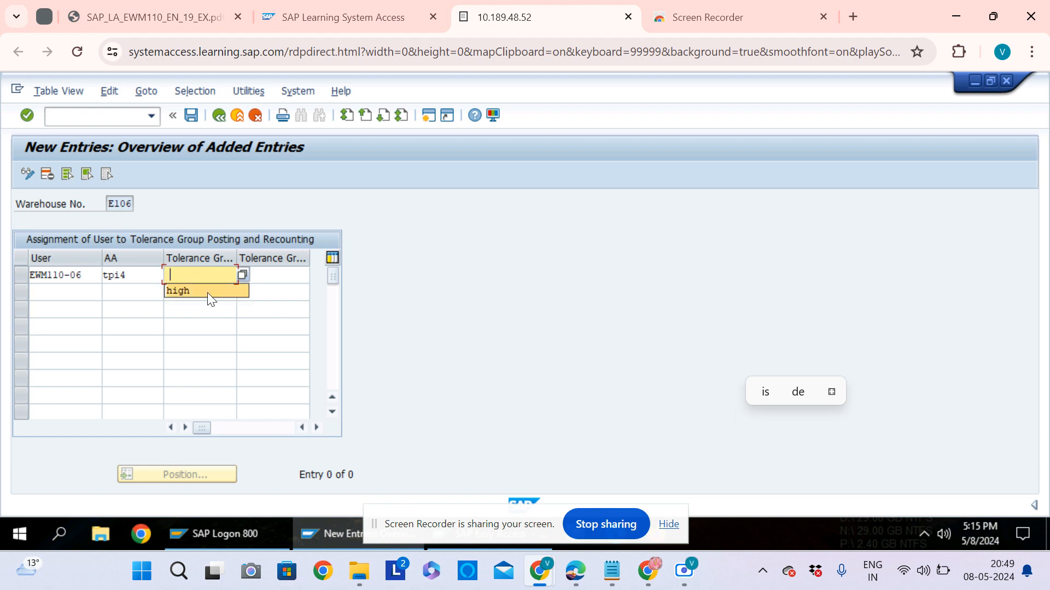
left_click(208, 293)
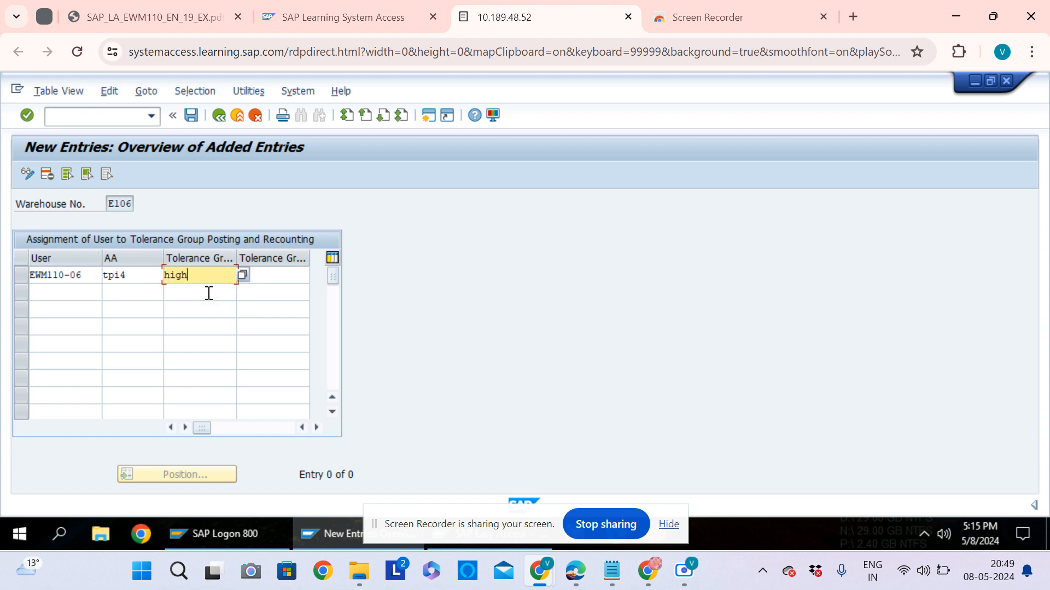
key("Return")
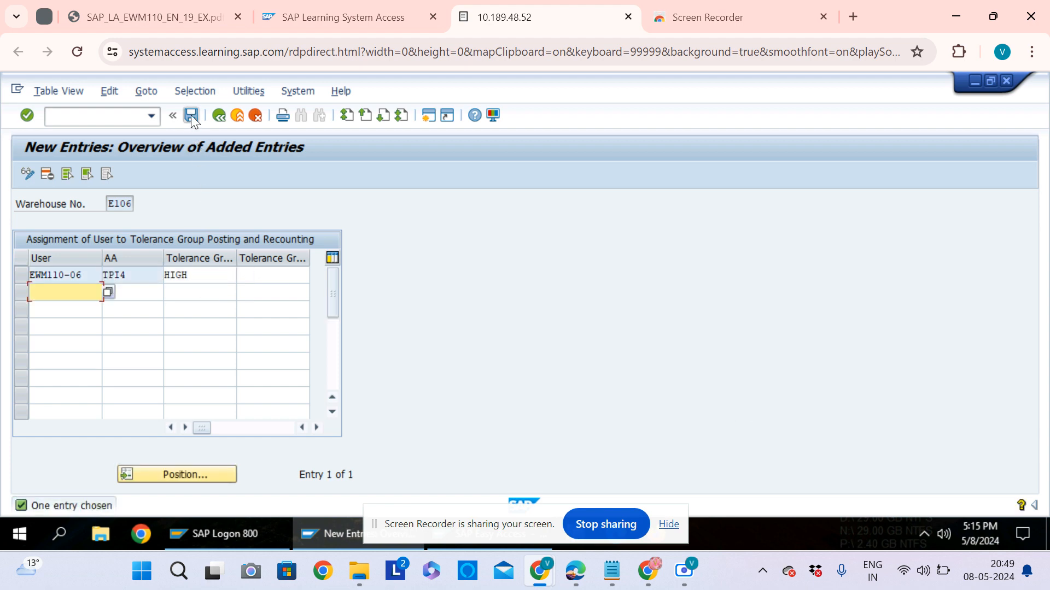
- Save the posting and recounting tolerance group assignment and return to SAP Easy Access
left_click(191, 115)
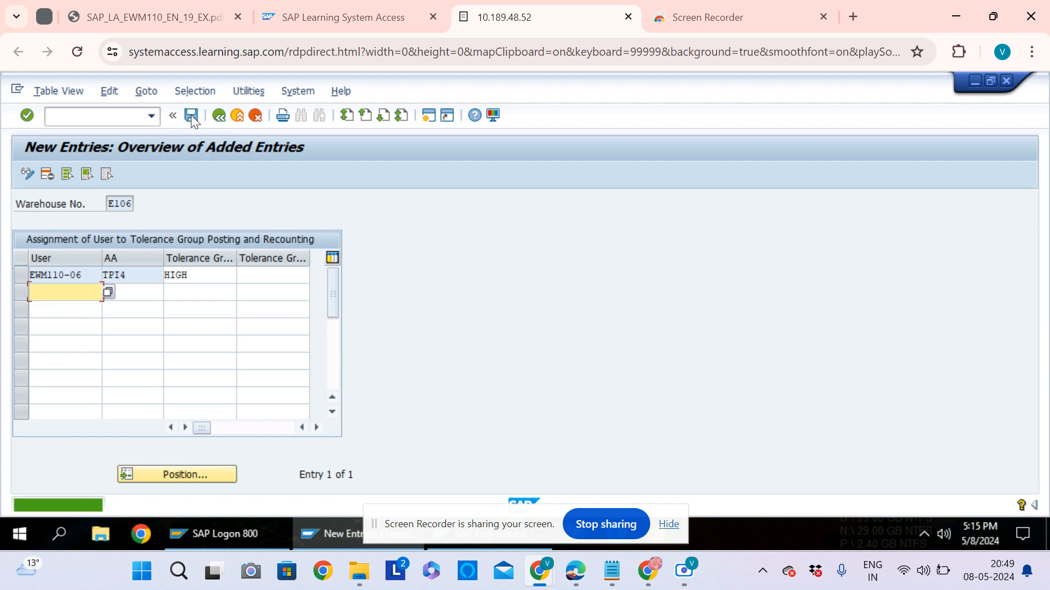
left_click(218, 114)
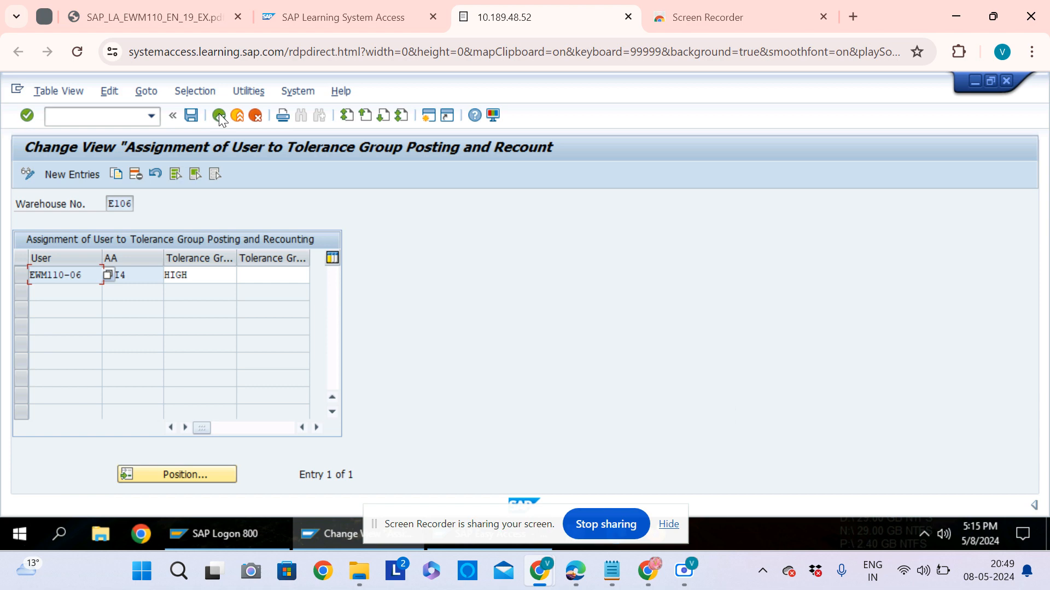
left_click(218, 114)
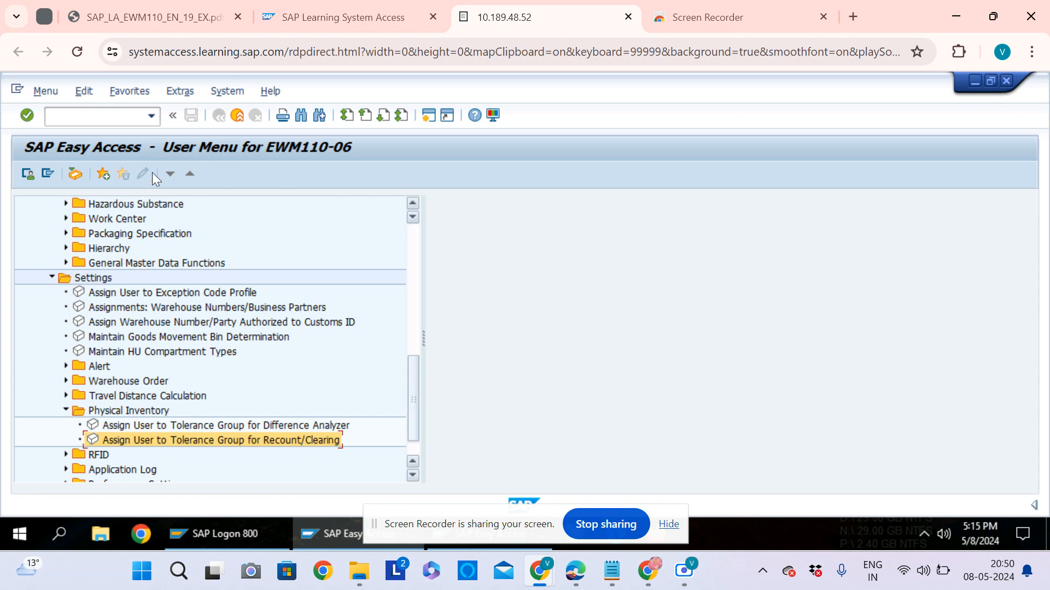
- Open the warehouse management monitor with transaction /n/scwm/mon
left_click(152, 116)
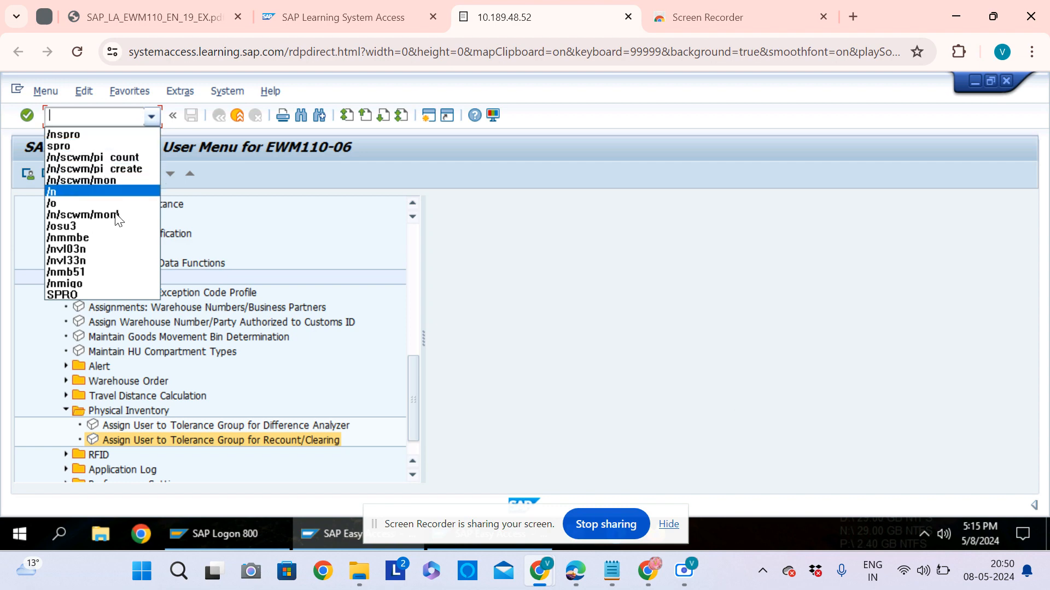
left_click(89, 179)
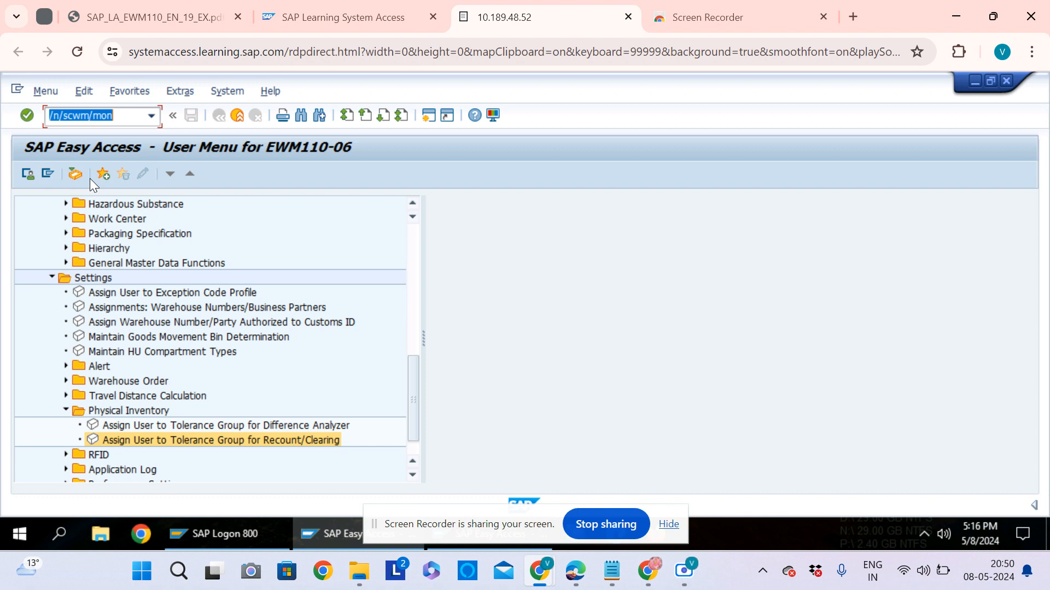
key("Return")
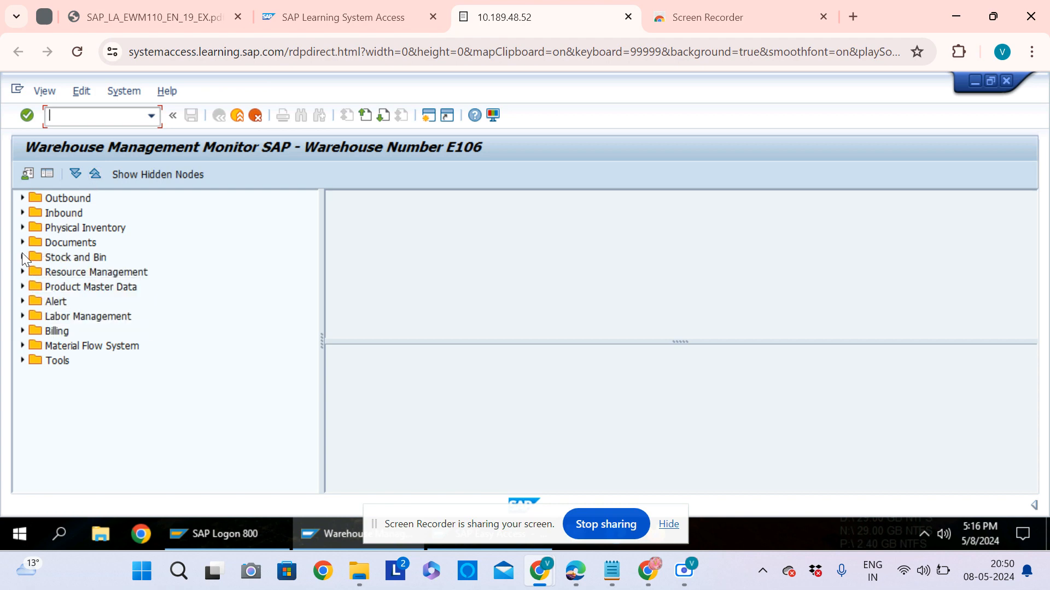
- Display the physical stock of product T-EW42-06 under Stock and Bin > Storage Bin, continuing without parent-node selection criteria
left_click(22, 254)
left_click(36, 273)
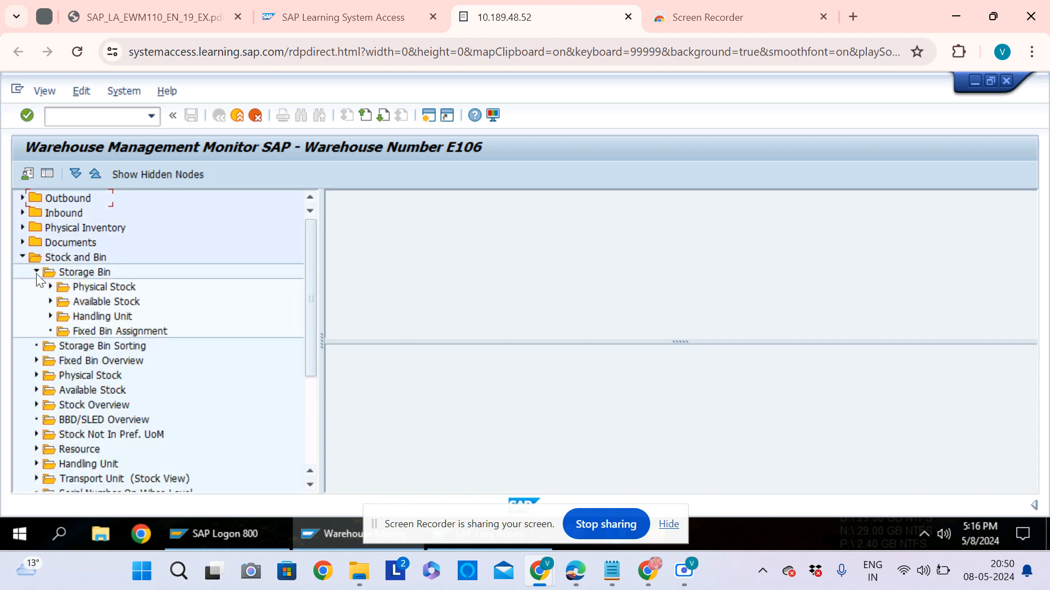
left_click(94, 286)
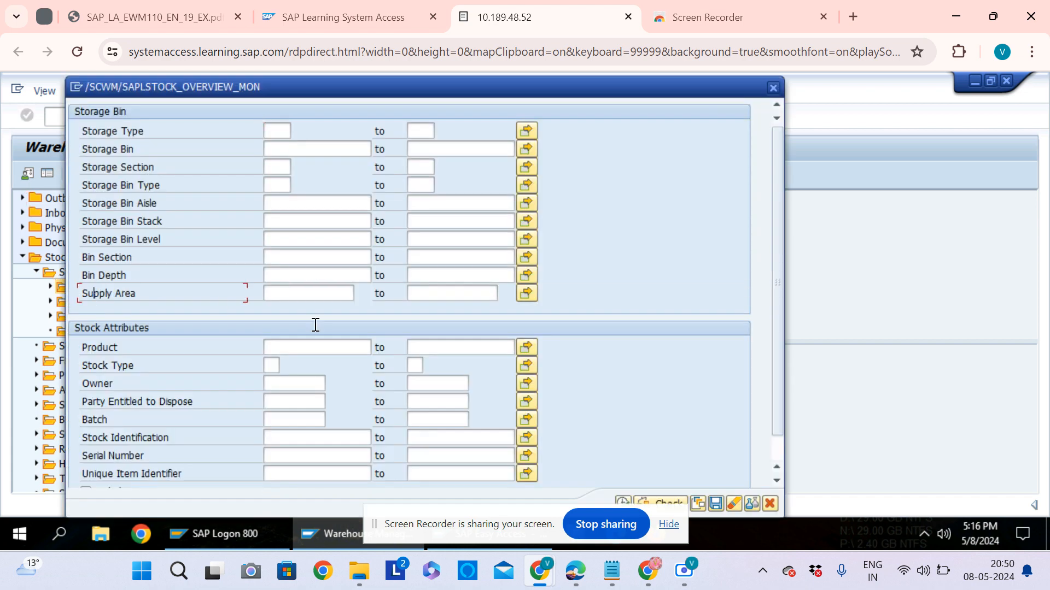
left_click(296, 342)
type("T")
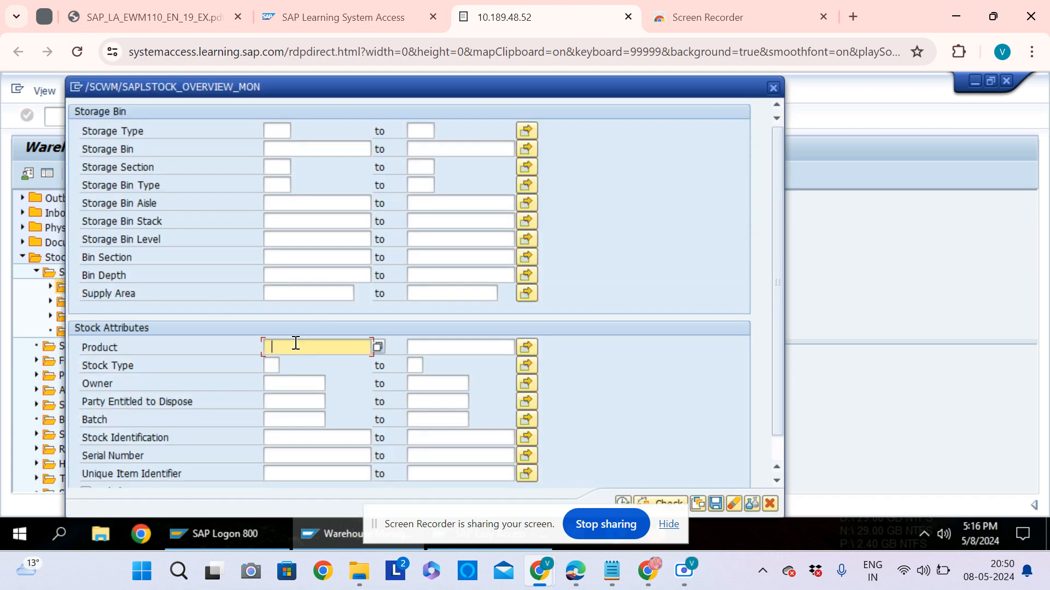
left_click(289, 363)
left_click(668, 524)
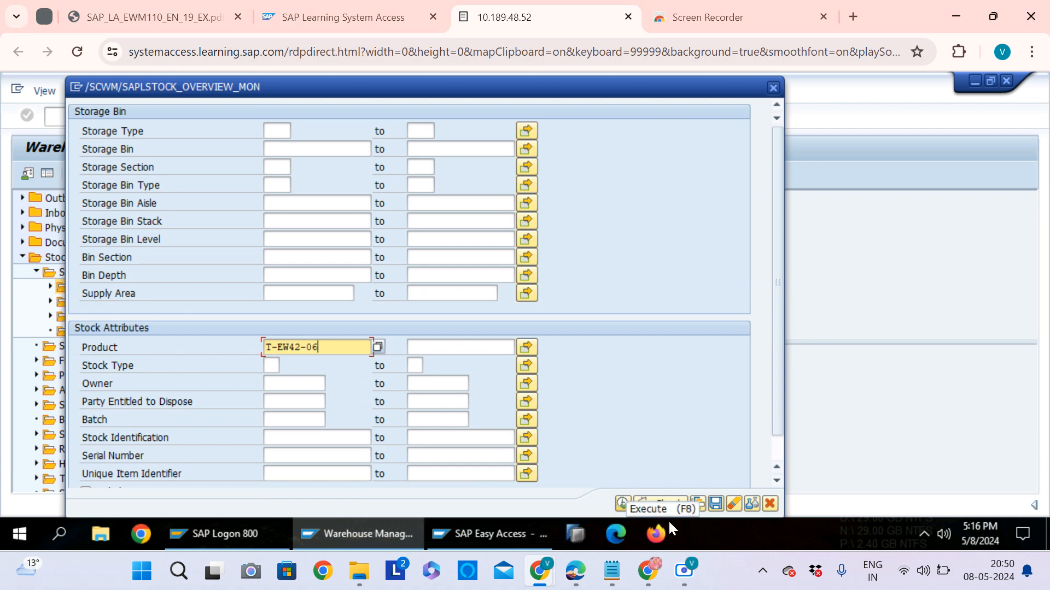
left_click(622, 503)
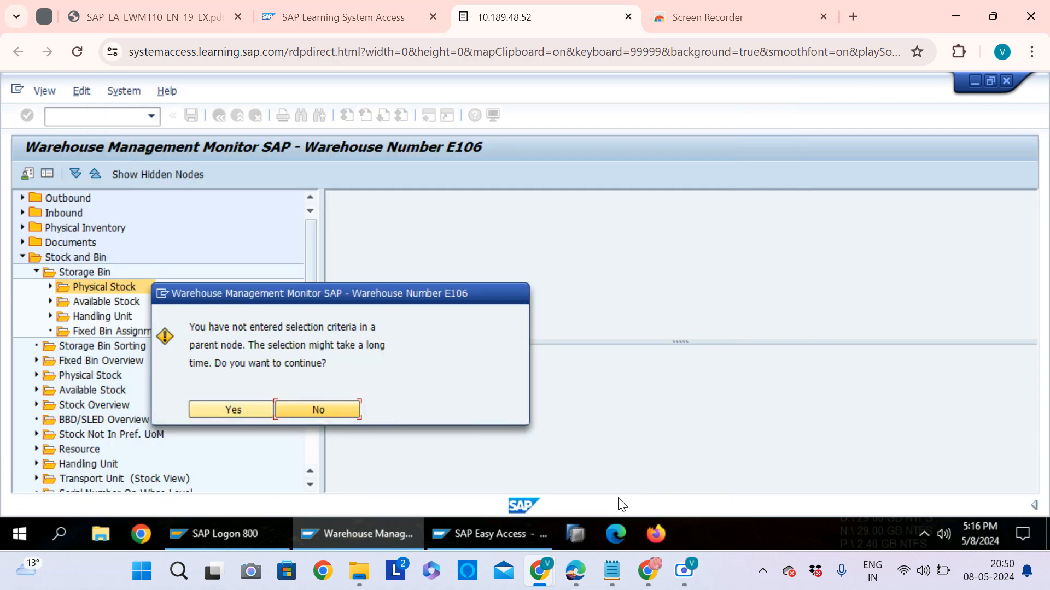
left_click(232, 412)
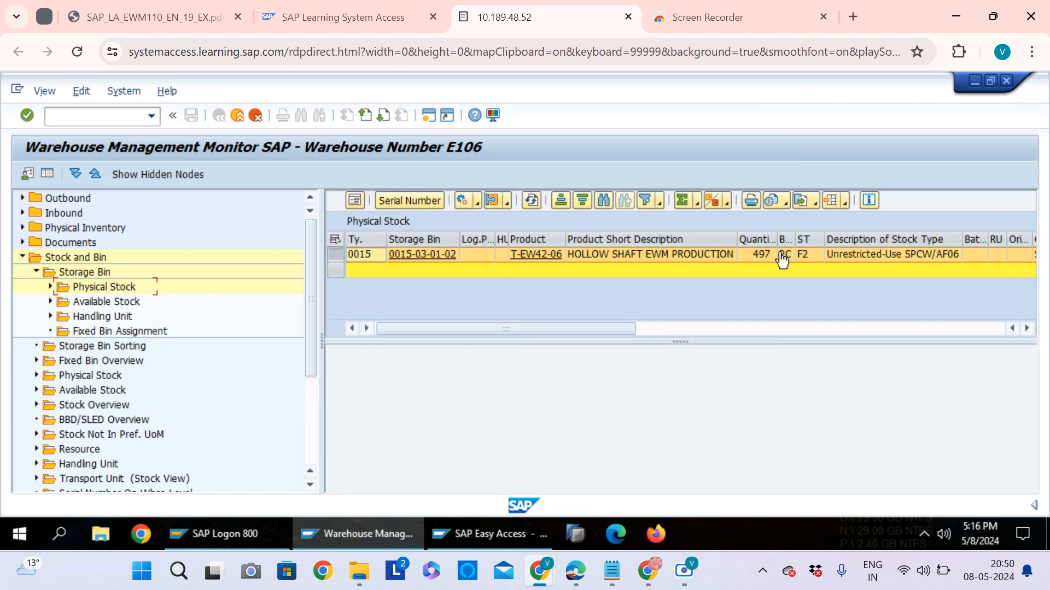
left_click_drag(779, 234, 799, 236)
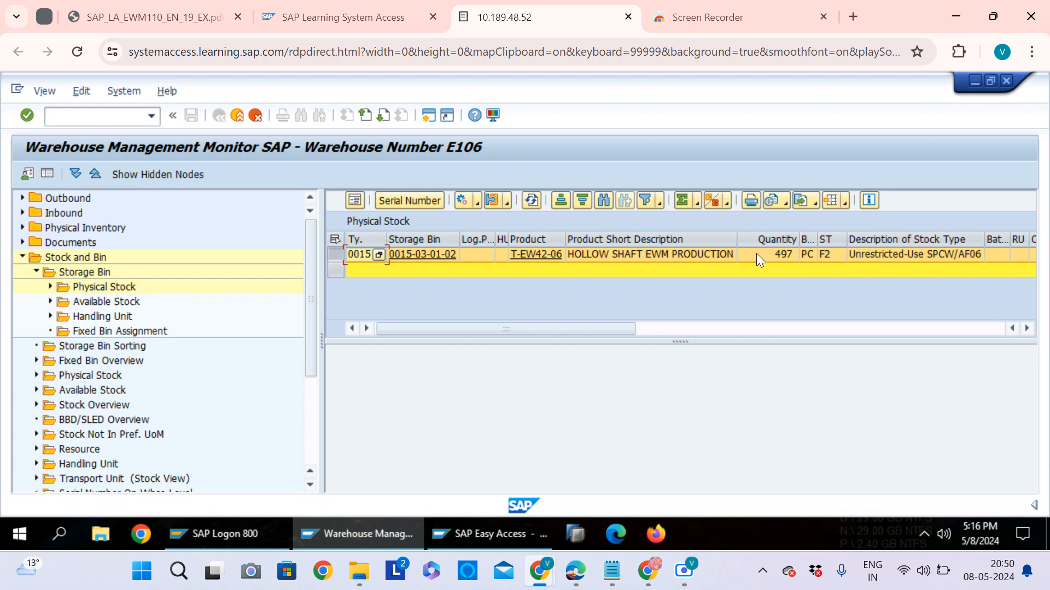
left_click(654, 253)
key("Left")
key("Left")
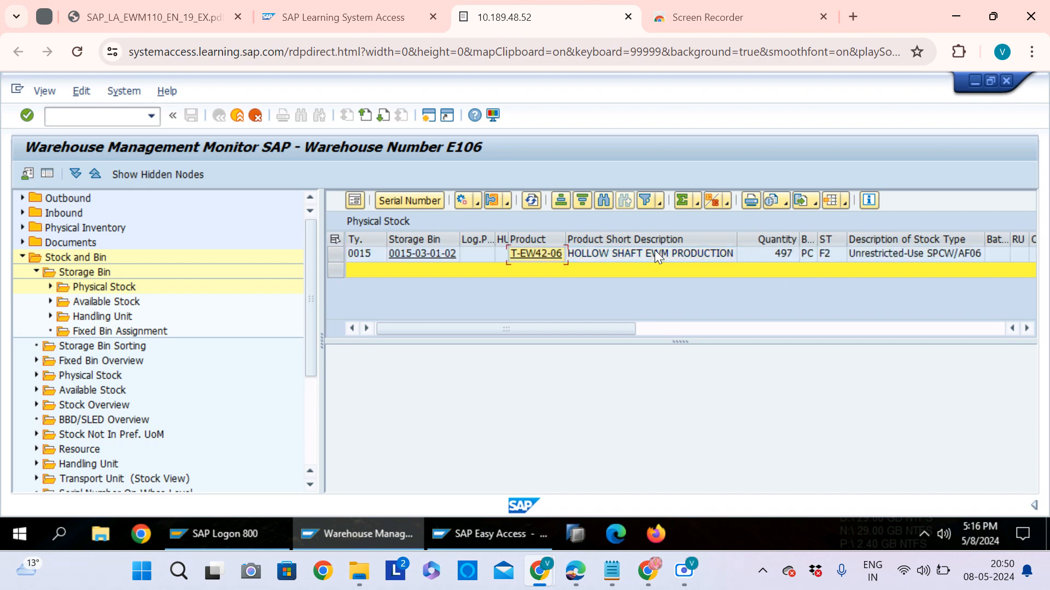
key("Left")
key("Left")
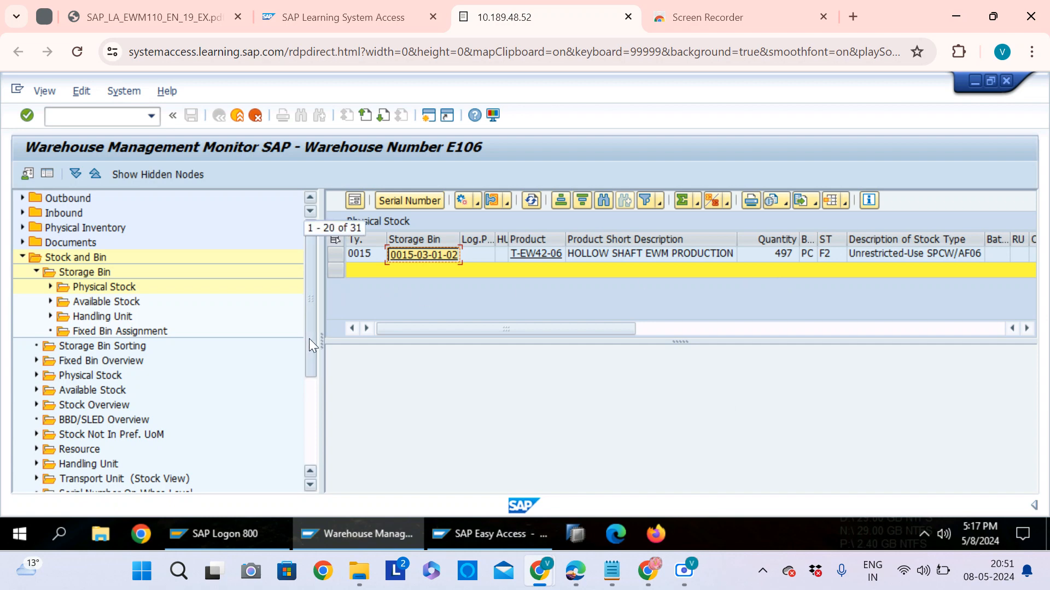
- Leave the warehouse management monitor and return to SAP Easy Access
left_click_drag(309, 339, 309, 354)
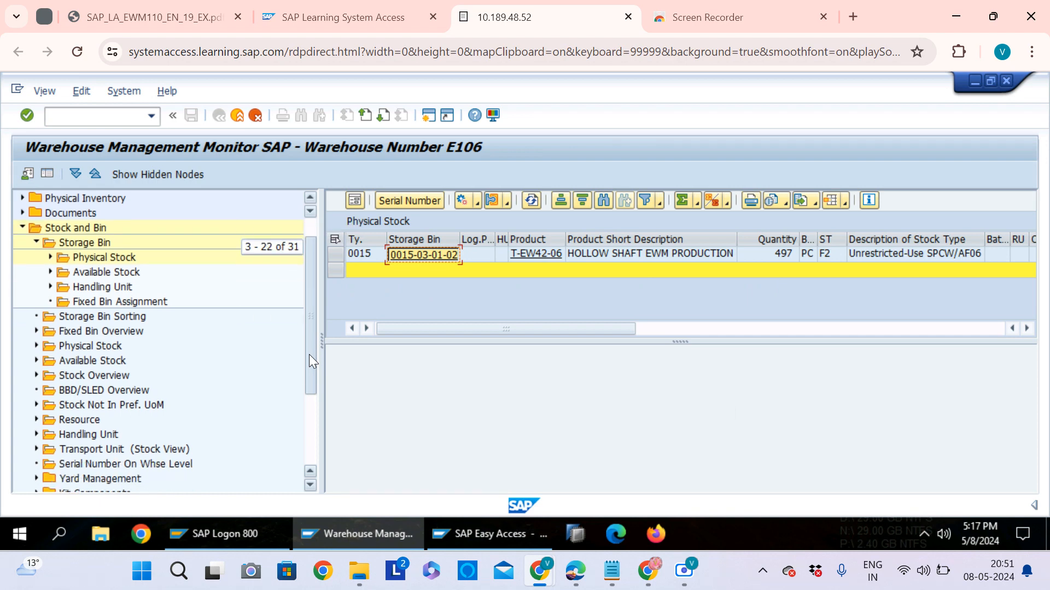
left_click_drag(309, 354, 311, 423)
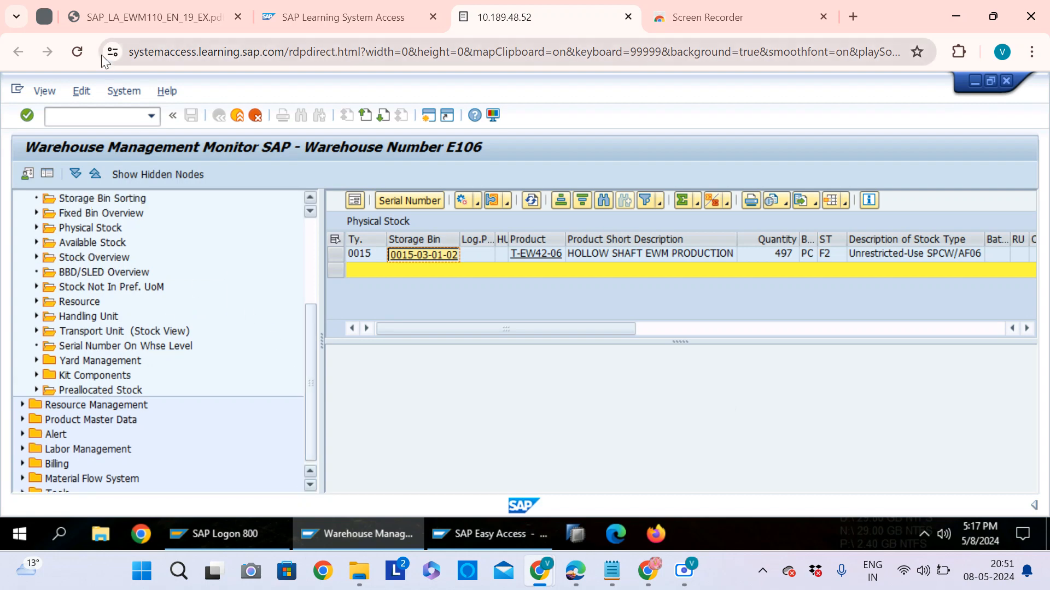
left_click(149, 117)
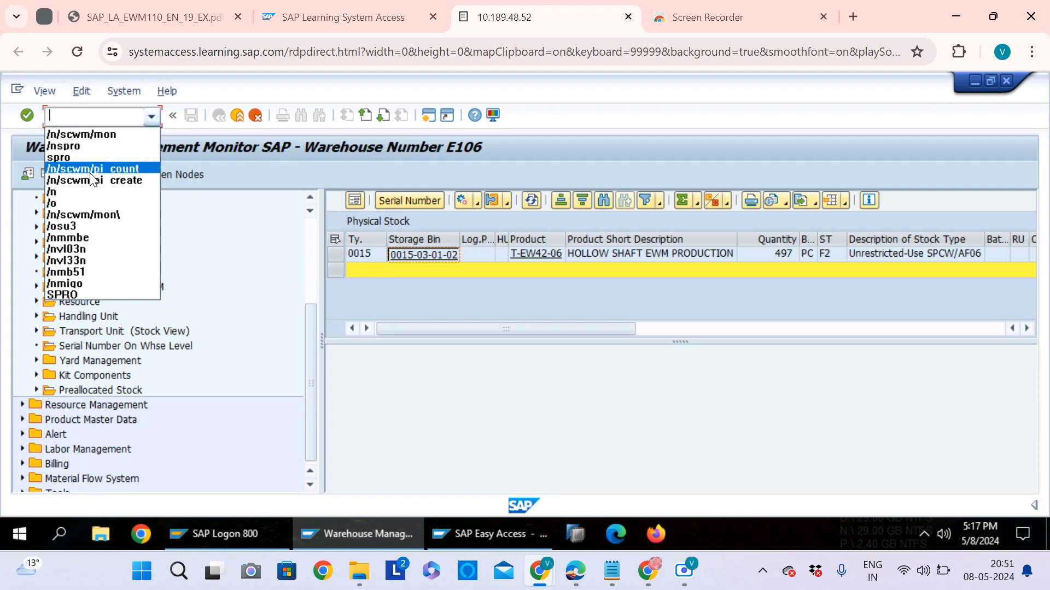
left_click(236, 116)
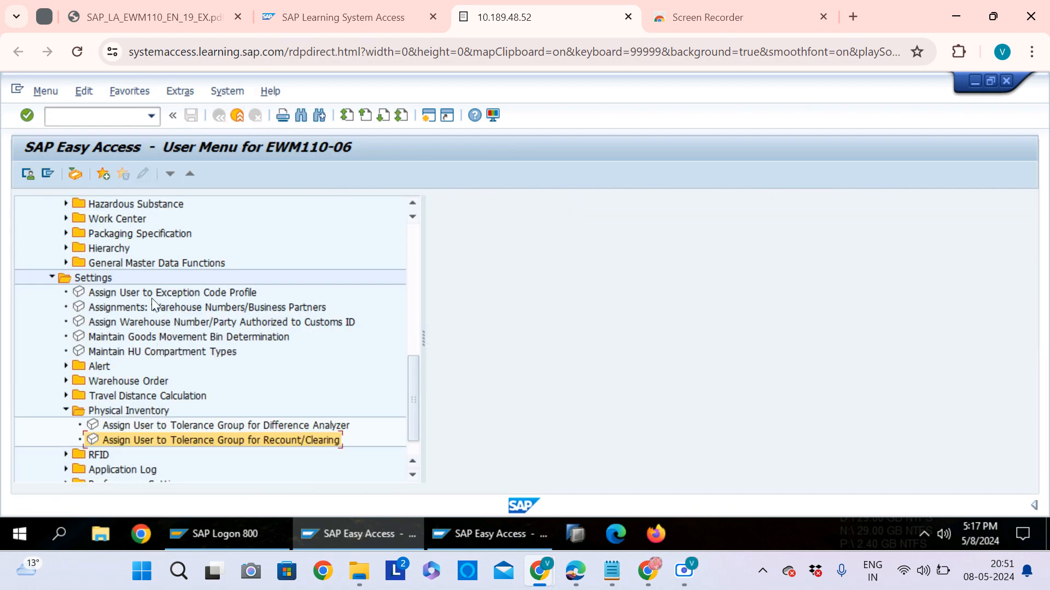
- Collapse the Physical Inventory folder under Settings and expand the Storage Bin folder under Master Data
left_click(66, 410)
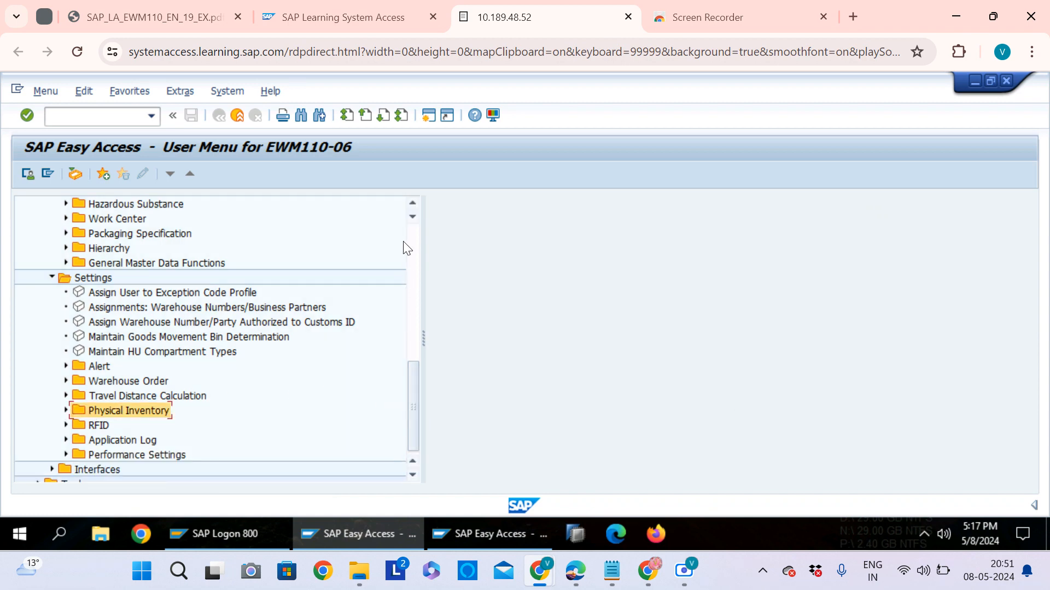
left_click(417, 203)
left_click(417, 202)
left_click(416, 202)
left_click(416, 203)
left_click(417, 202)
left_click(417, 202)
left_click(417, 202)
left_click(417, 202)
left_click(417, 202)
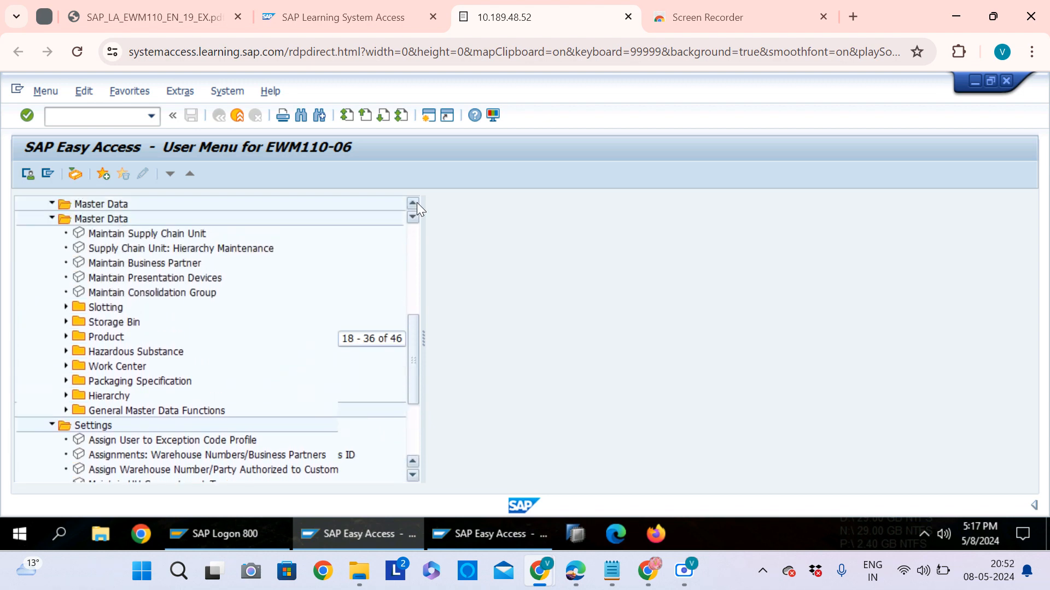
left_click(416, 202)
left_click(417, 203)
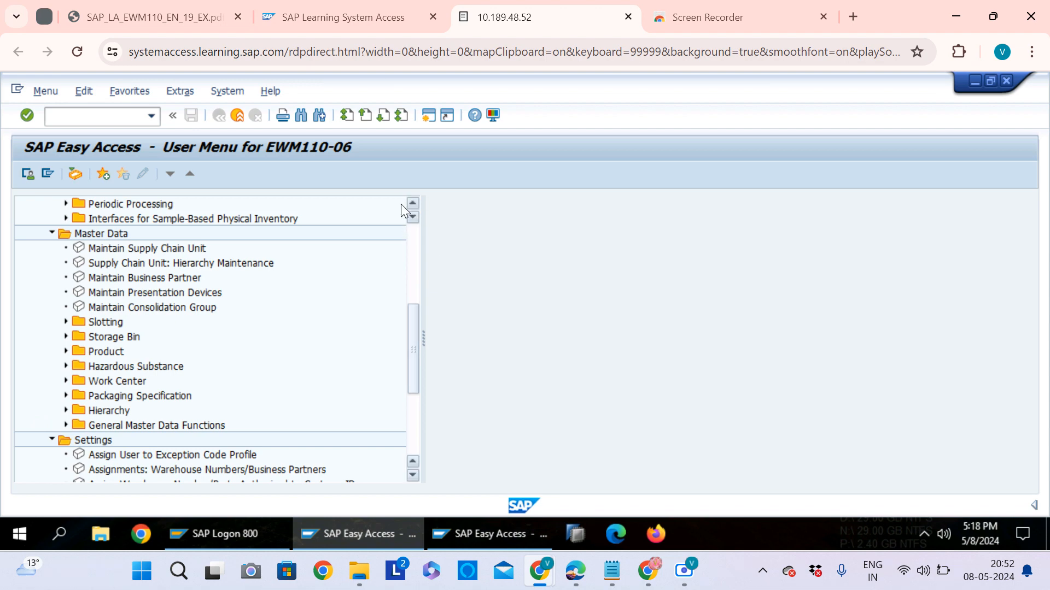
left_click(66, 337)
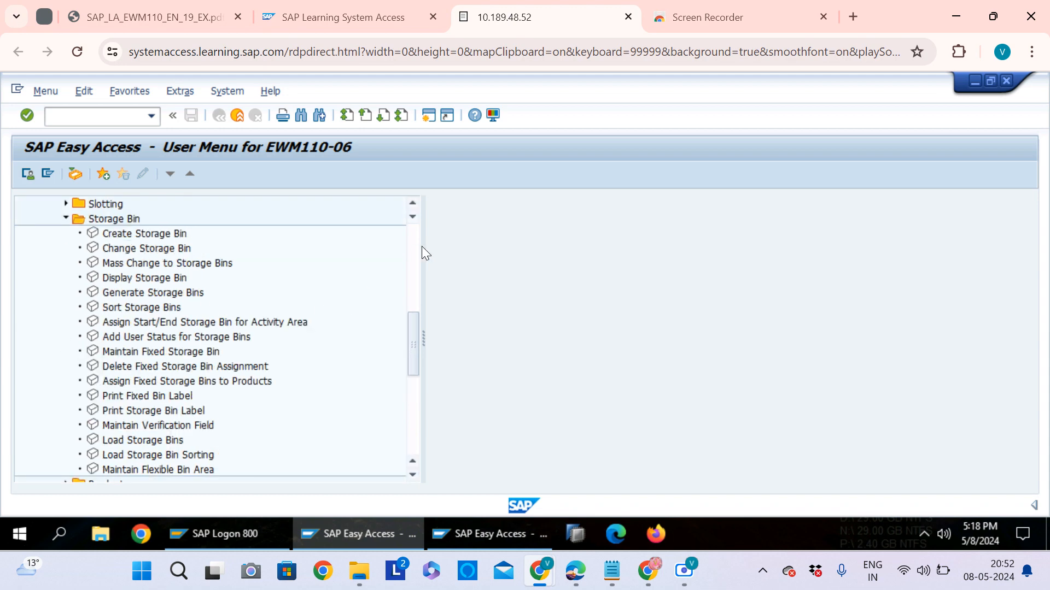
- Open Create Physical Inventory Document in the Physical Inventory folder of Extended Warehouse Management
left_click(412, 230)
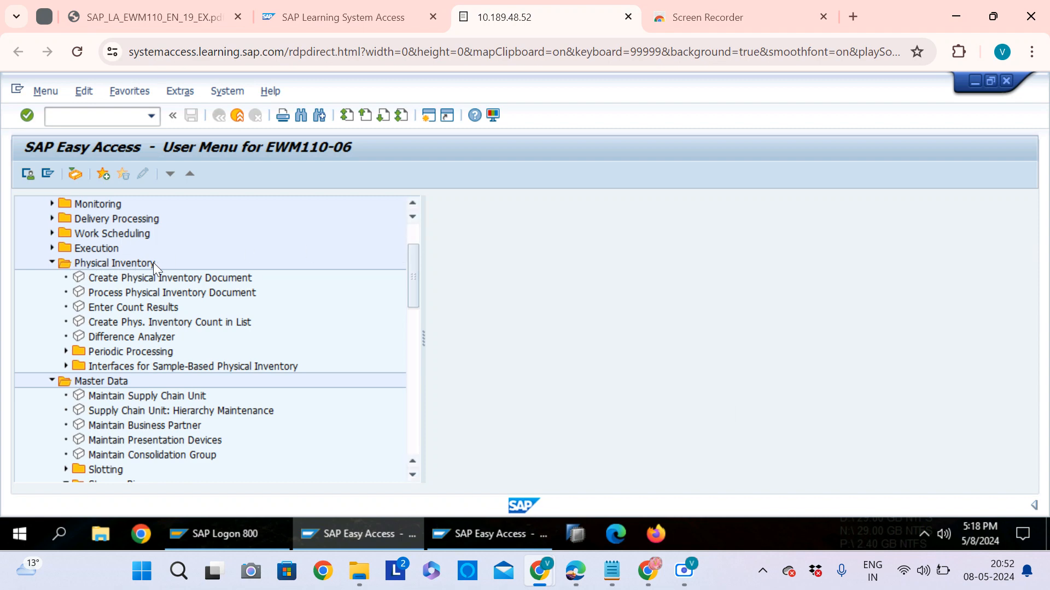
left_click(417, 203)
left_click(416, 202)
left_click(417, 203)
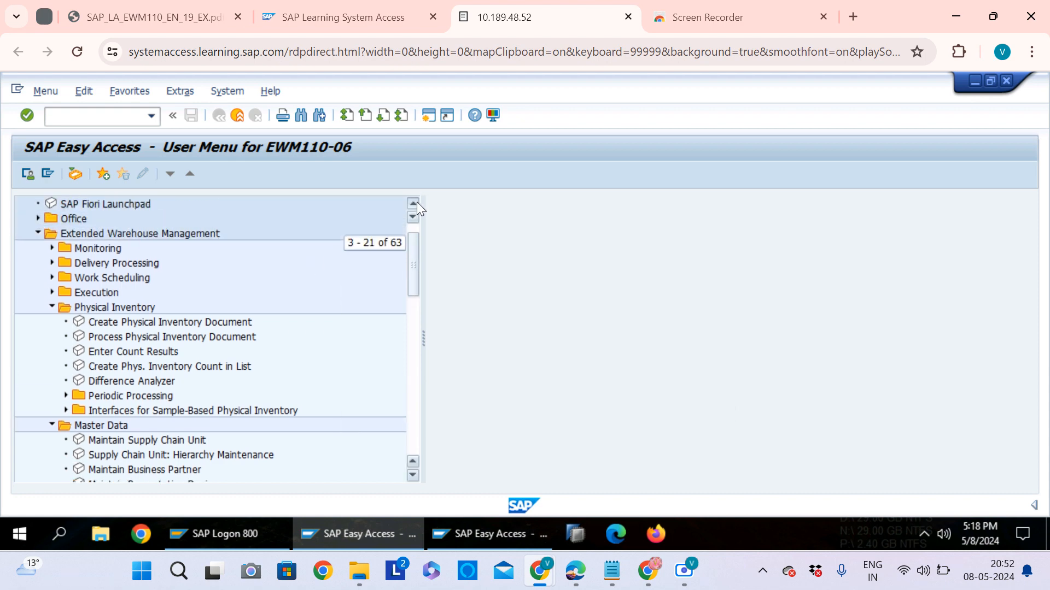
double_click(159, 321)
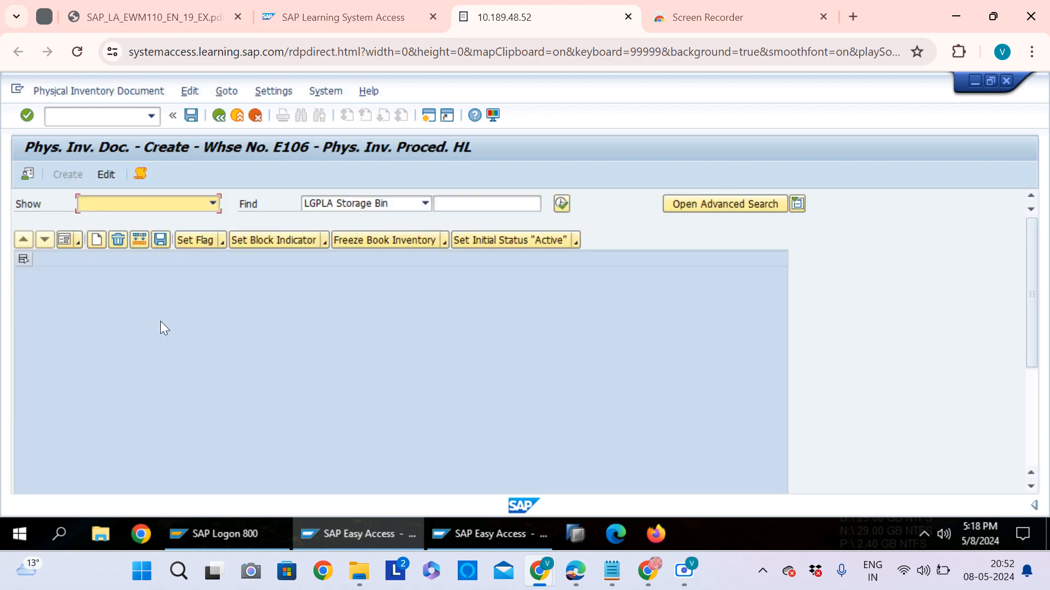
left_click(483, 203)
key("ctrl+v")
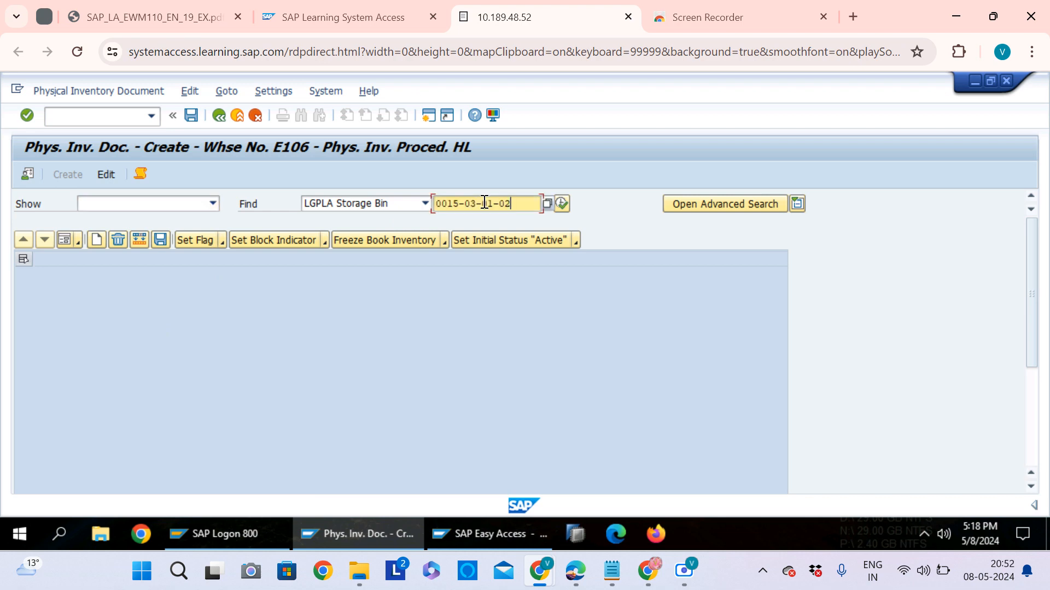
left_click(562, 204)
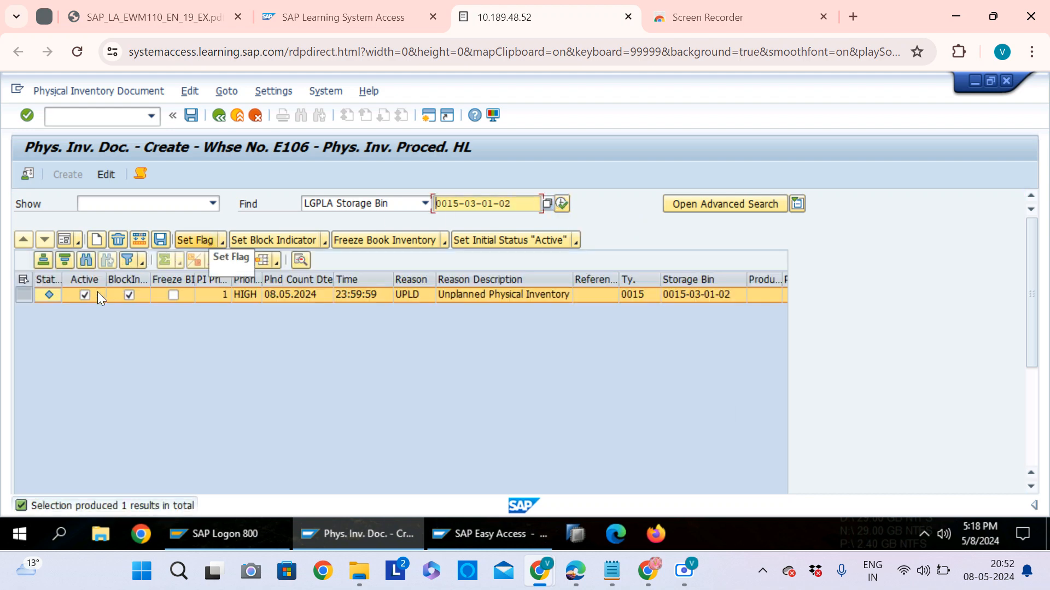
left_click(64, 240)
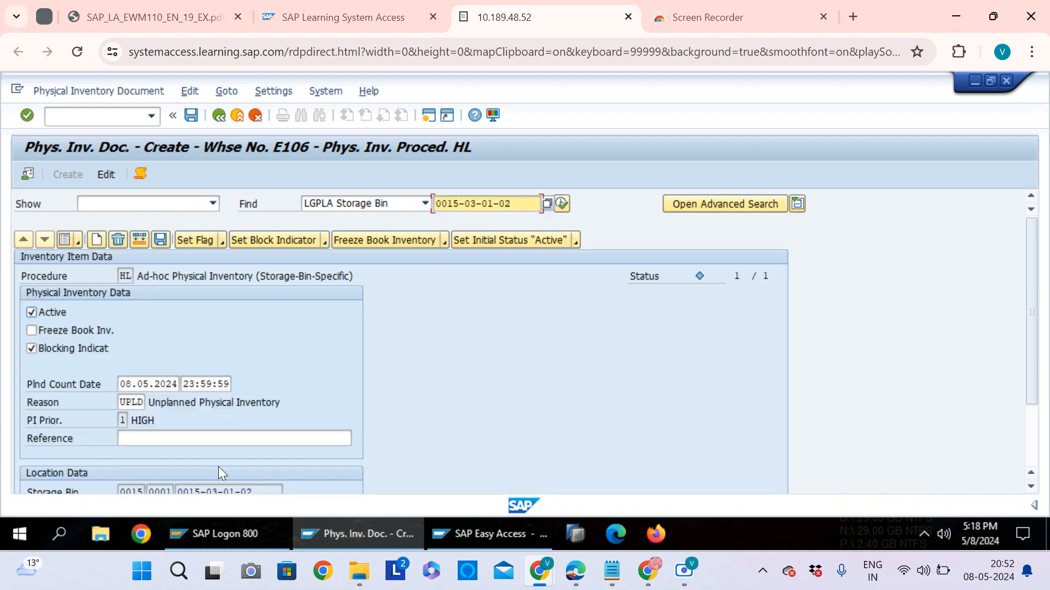
left_click_drag(1037, 305, 1040, 208)
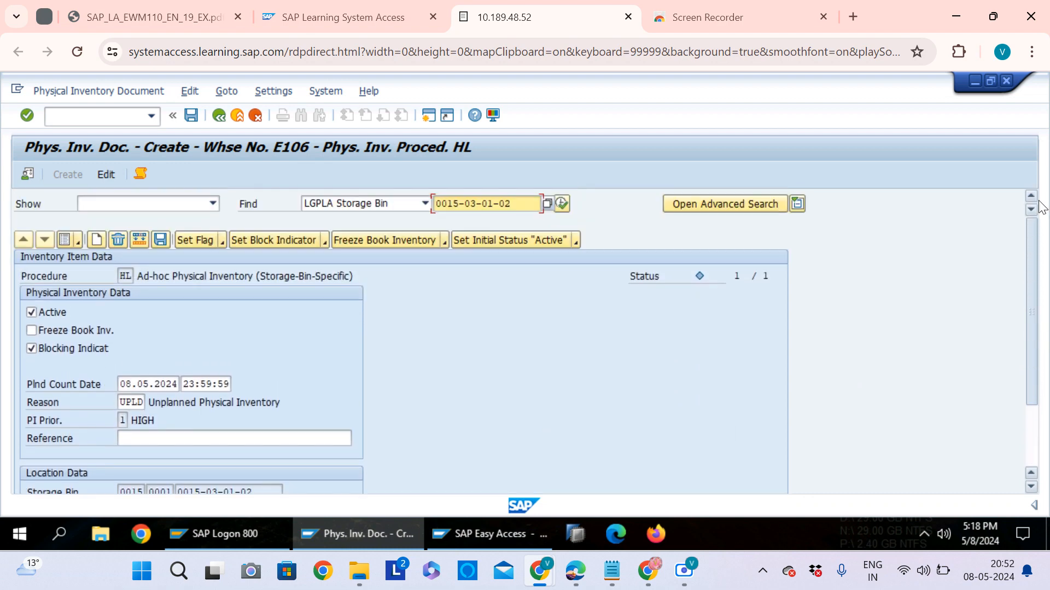
- Set the flag and the block indicator for the ad-hoc physical inventory item
left_click(222, 239)
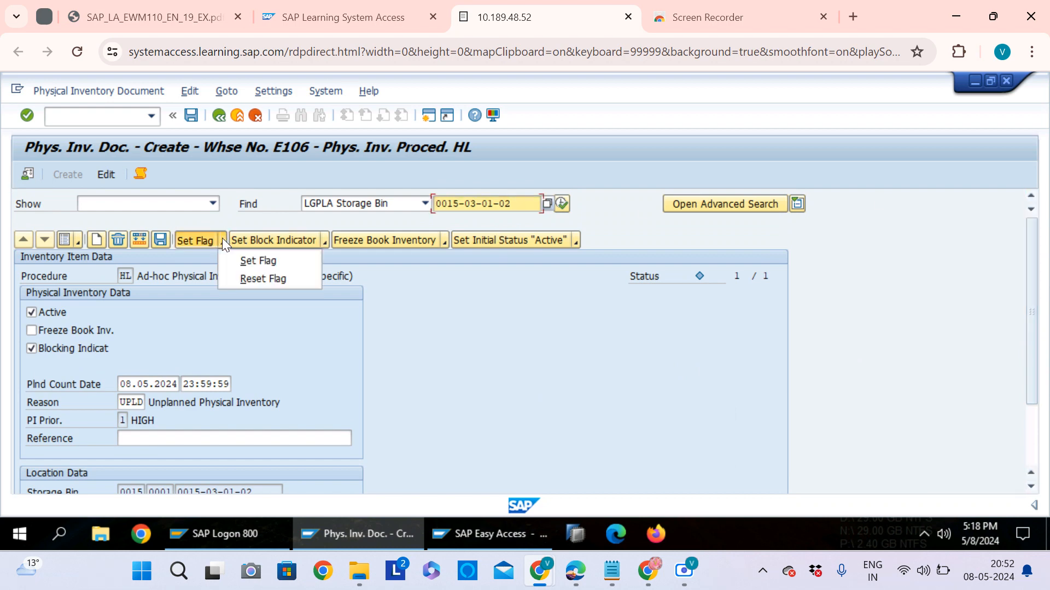
left_click(254, 262)
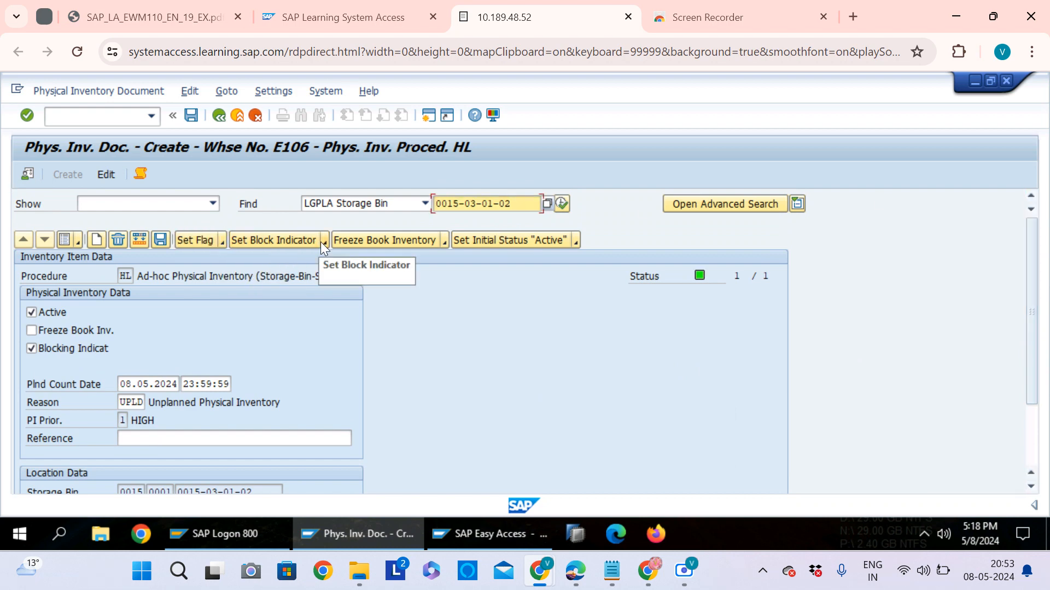
left_click(324, 242)
left_click(362, 260)
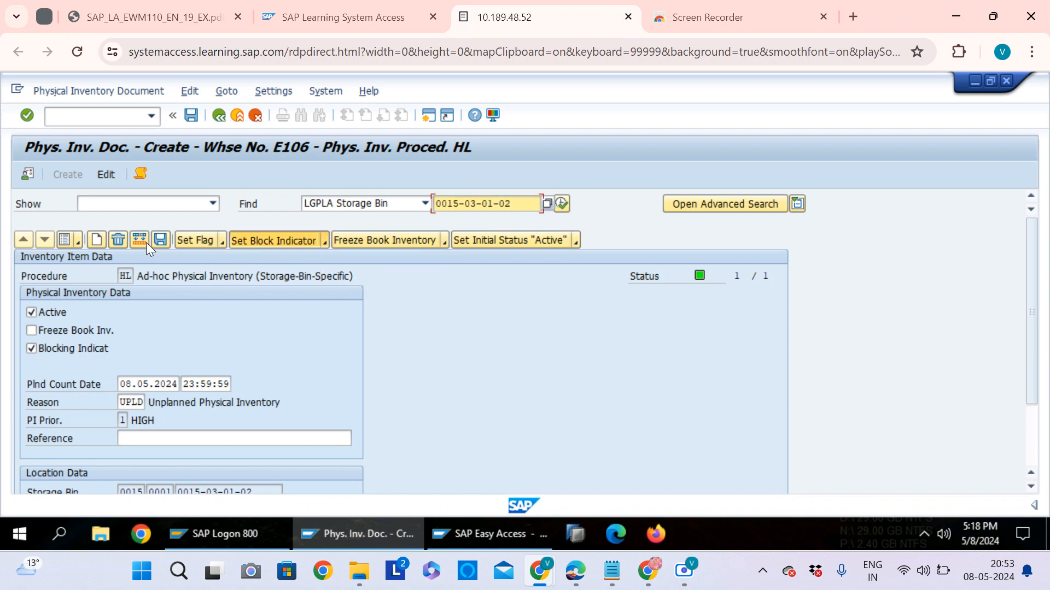
- Switch back to the list view, select the flagged item and save it as a physical inventory document
left_click(64, 238)
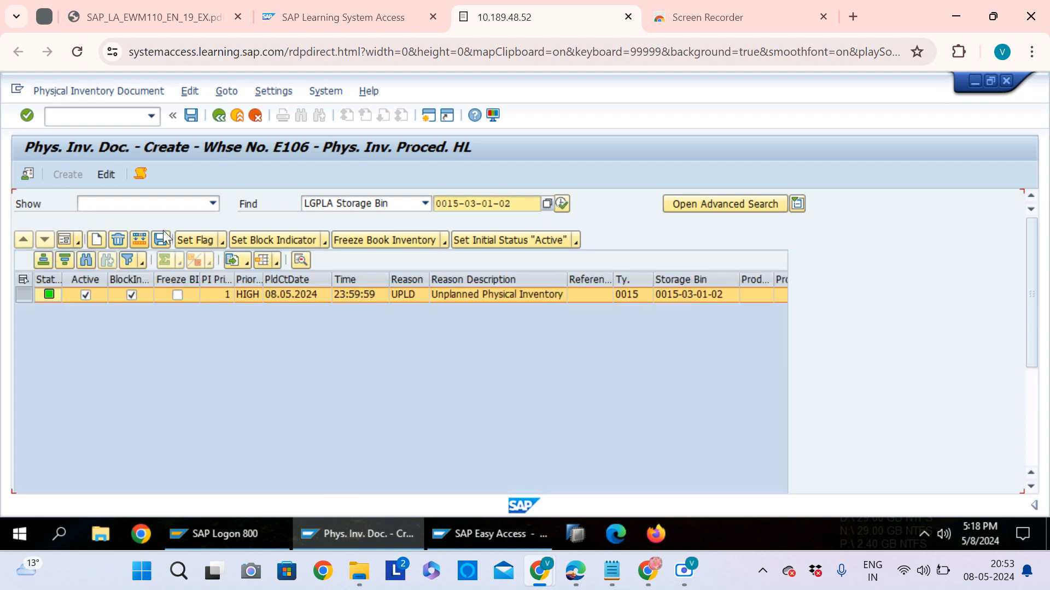
left_click(23, 281)
left_click(160, 239)
left_click(161, 239)
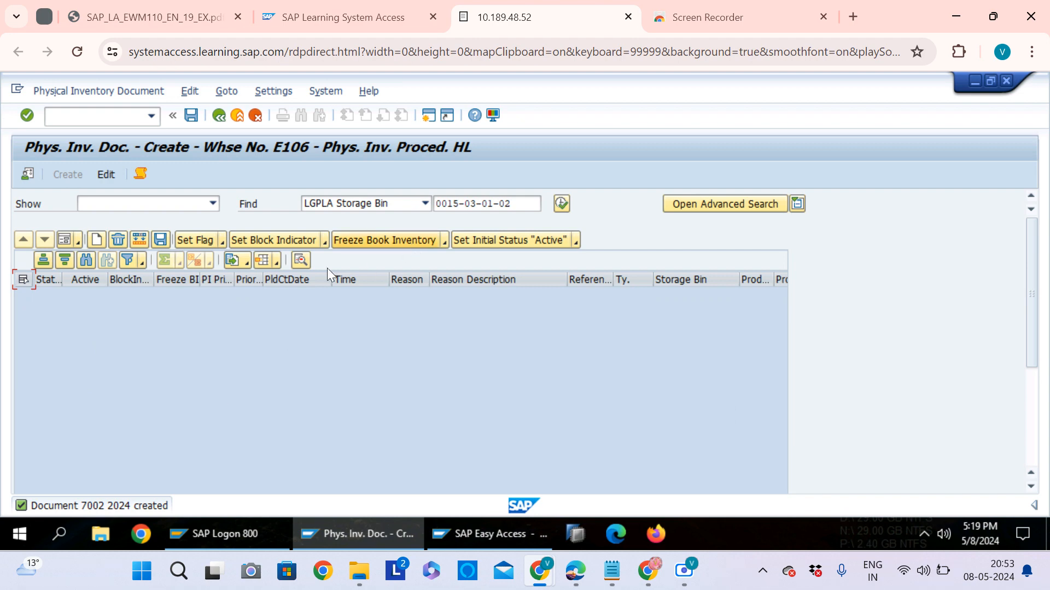
left_click(718, 15)
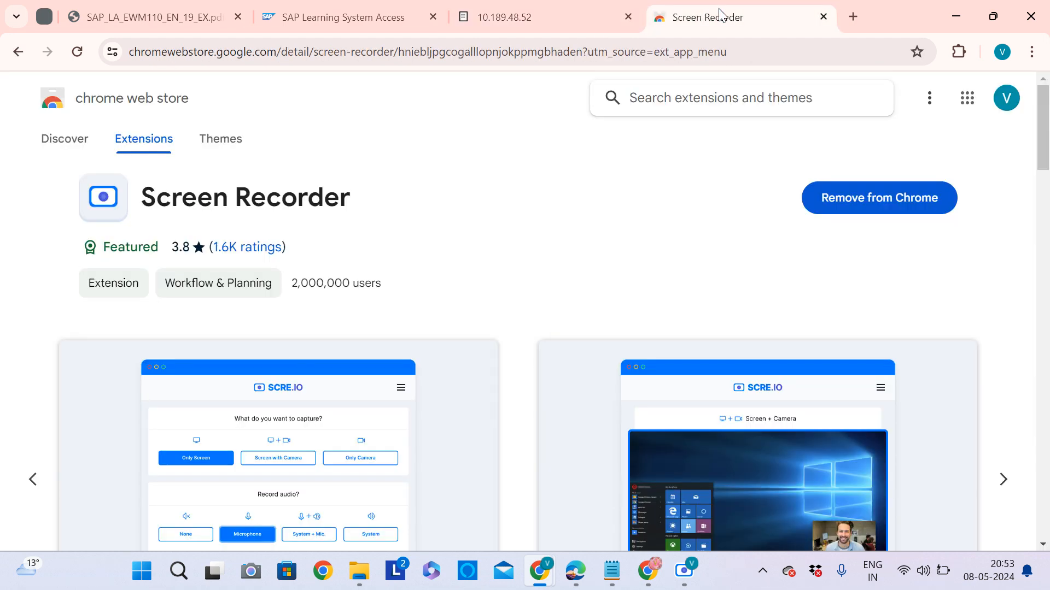
left_click(506, 22)
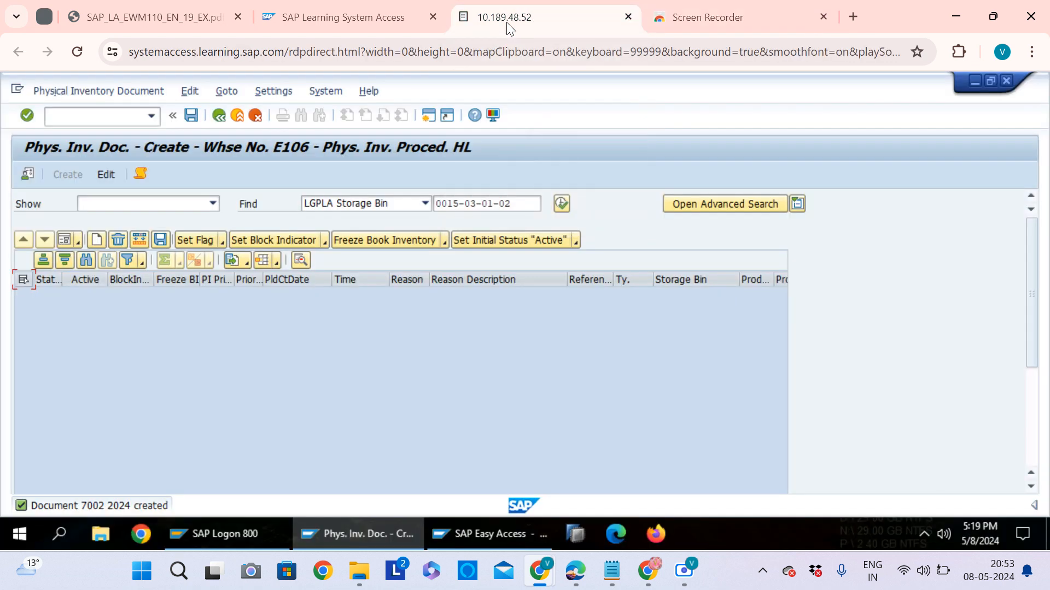
key("alt+Tab")
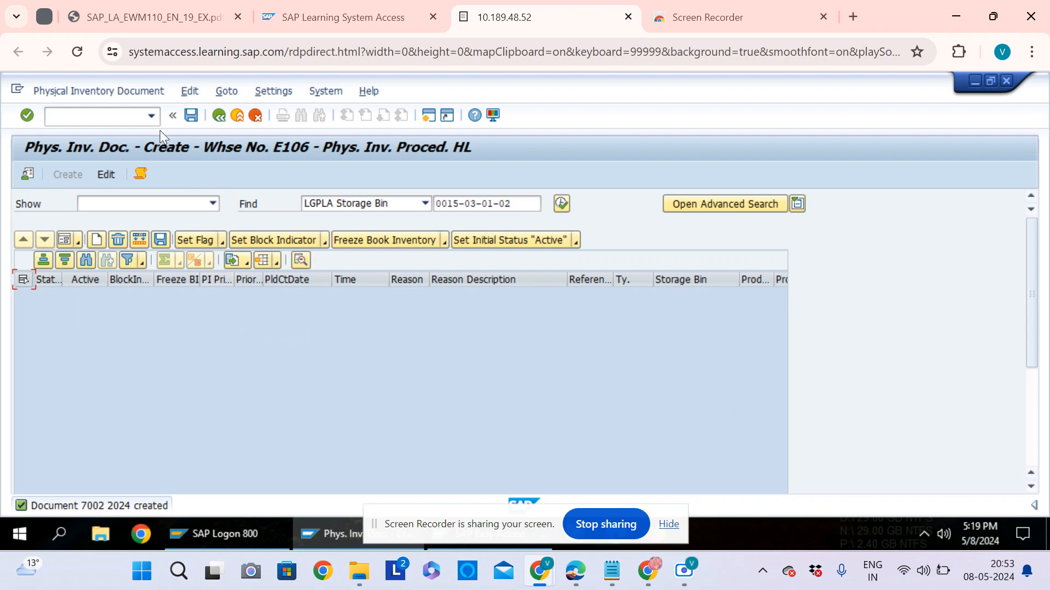
- Return to SAP Easy Access, open Enter Count Results and find physical inventory document 7002
left_click(218, 115)
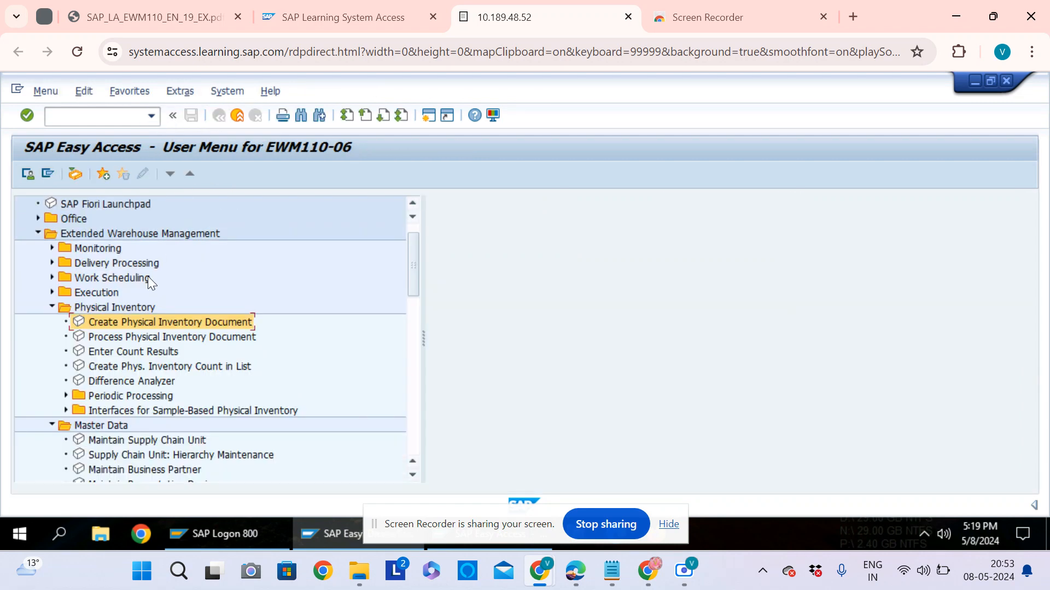
double_click(159, 354)
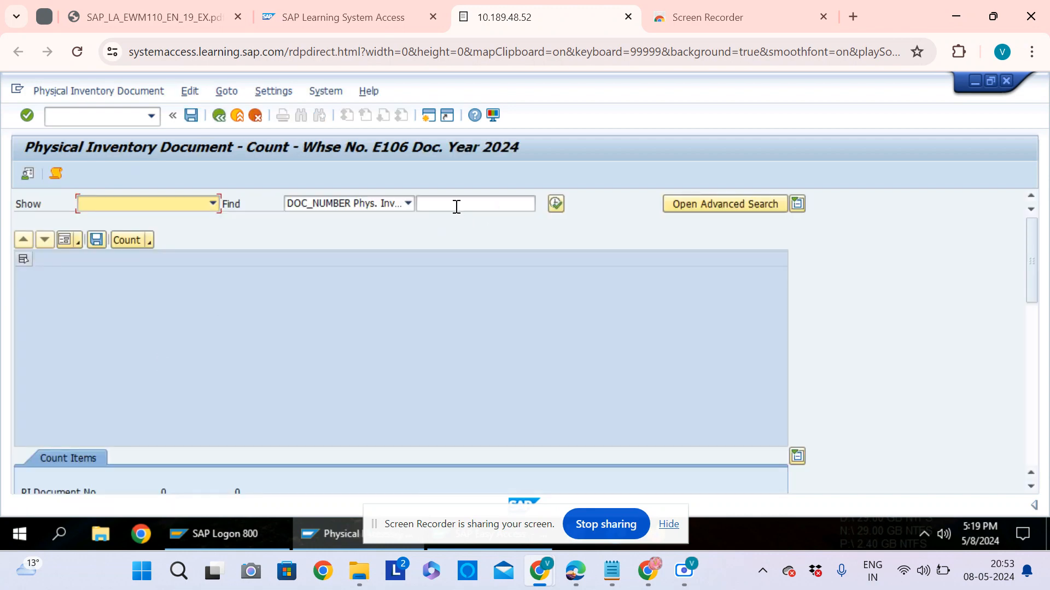
left_click(456, 207)
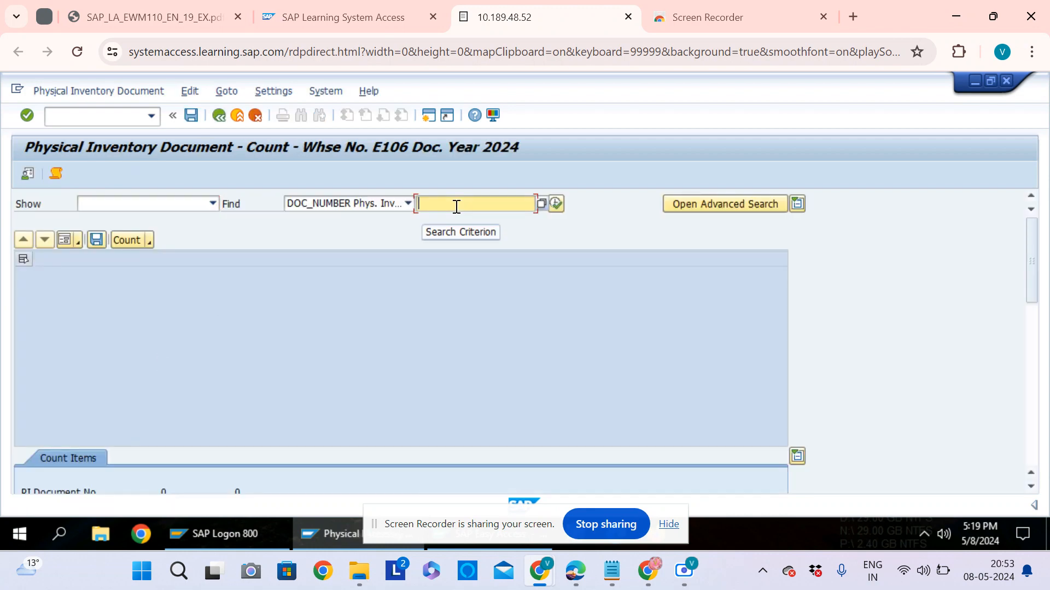
type("7002")
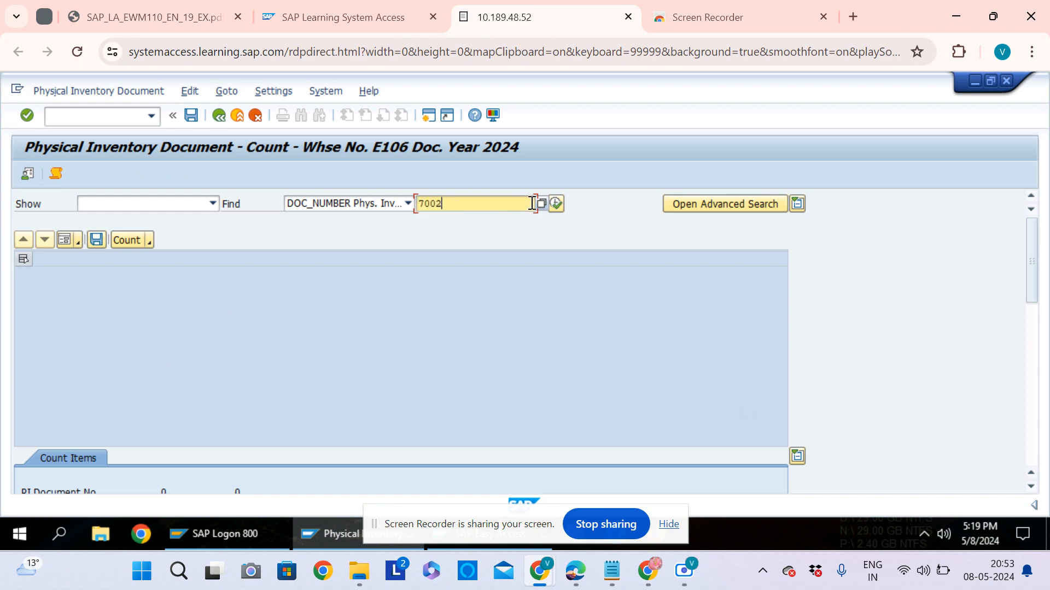
left_click(557, 203)
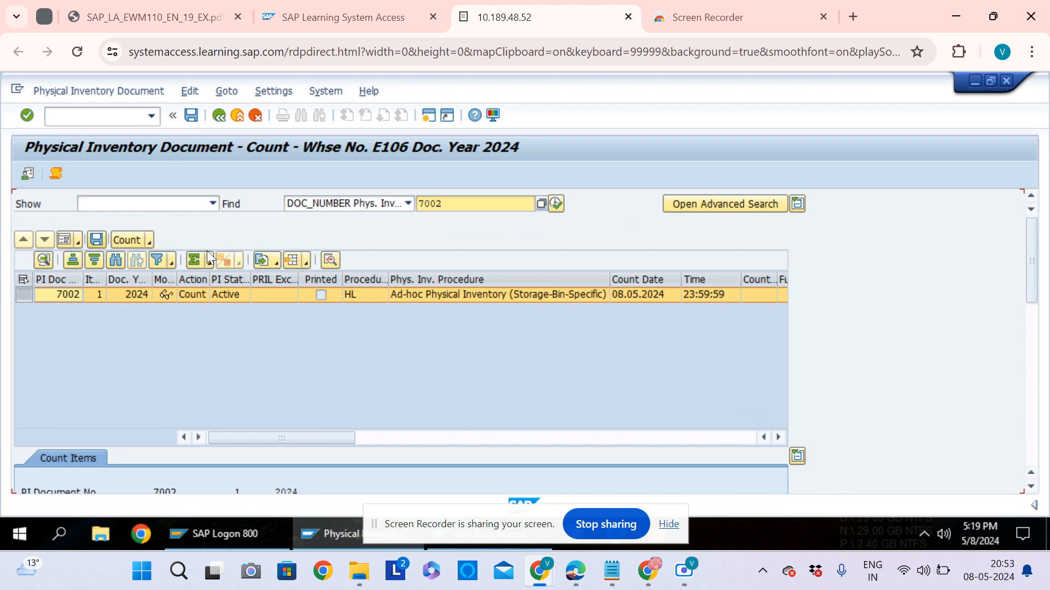
left_click_drag(1030, 262, 1022, 239)
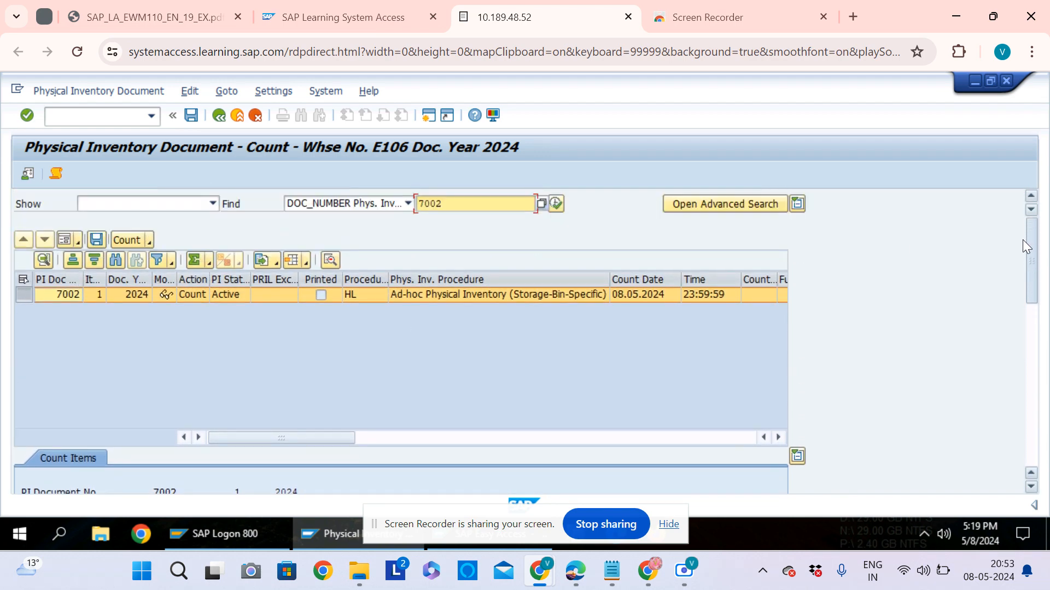
- Start the count for document 7002 with counter EWM110_06 and count date 08.05.2024
left_click(131, 240)
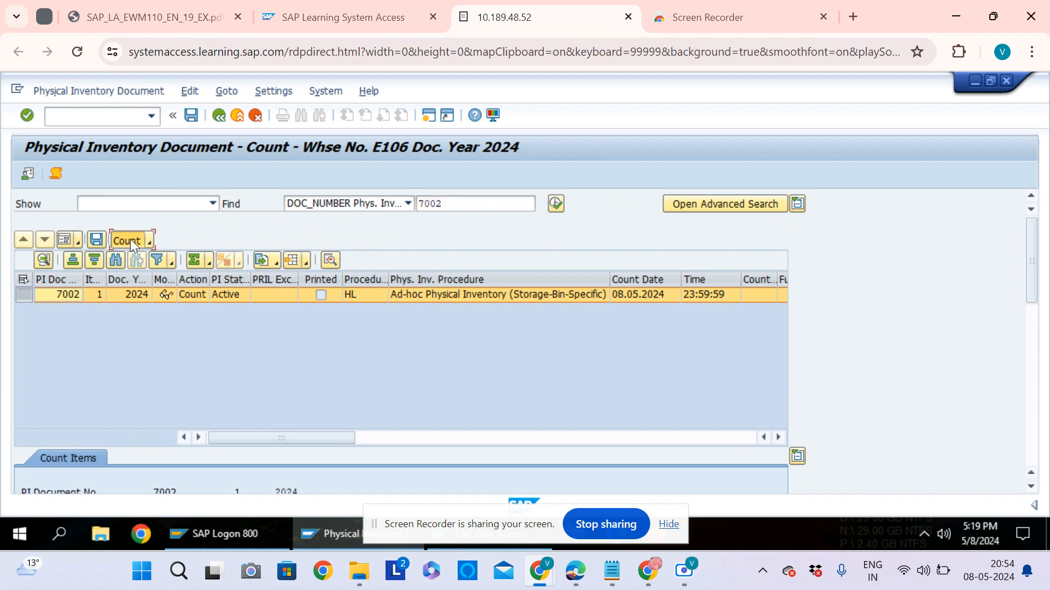
type("E")
left_click(237, 282)
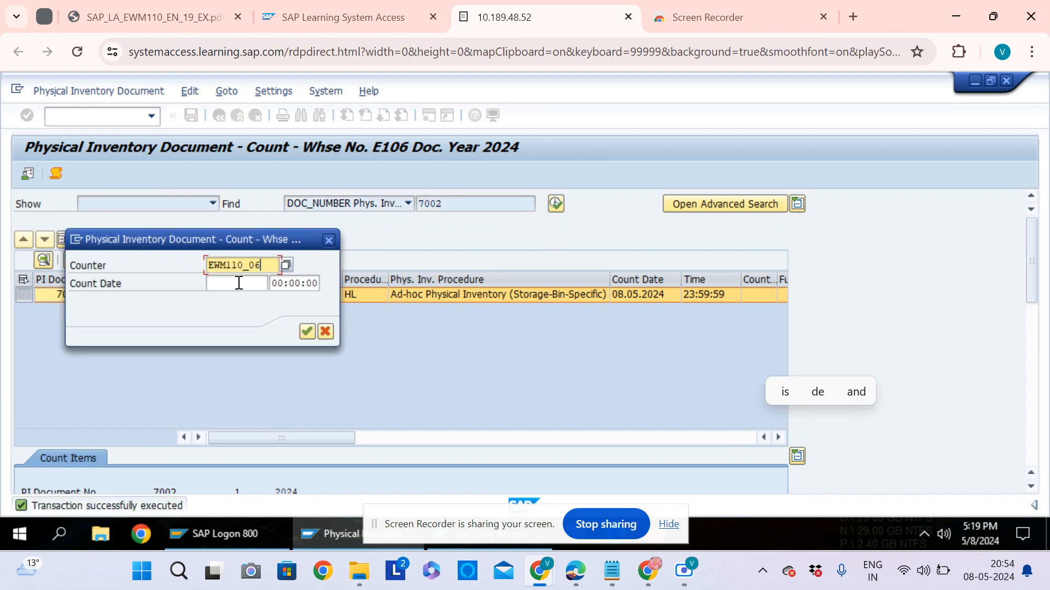
left_click(239, 283)
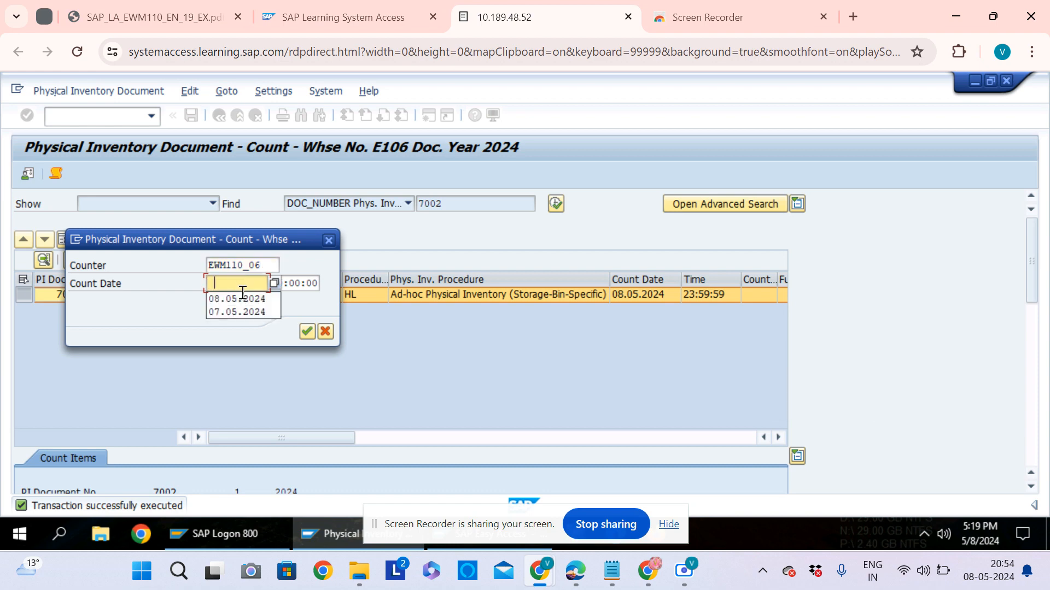
left_click(242, 300)
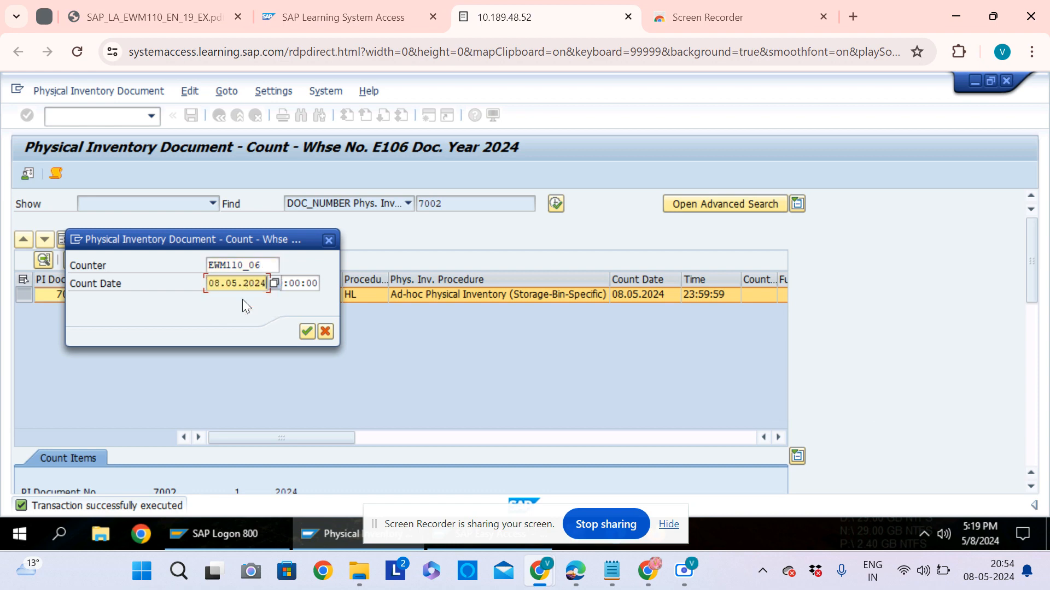
left_click(307, 332)
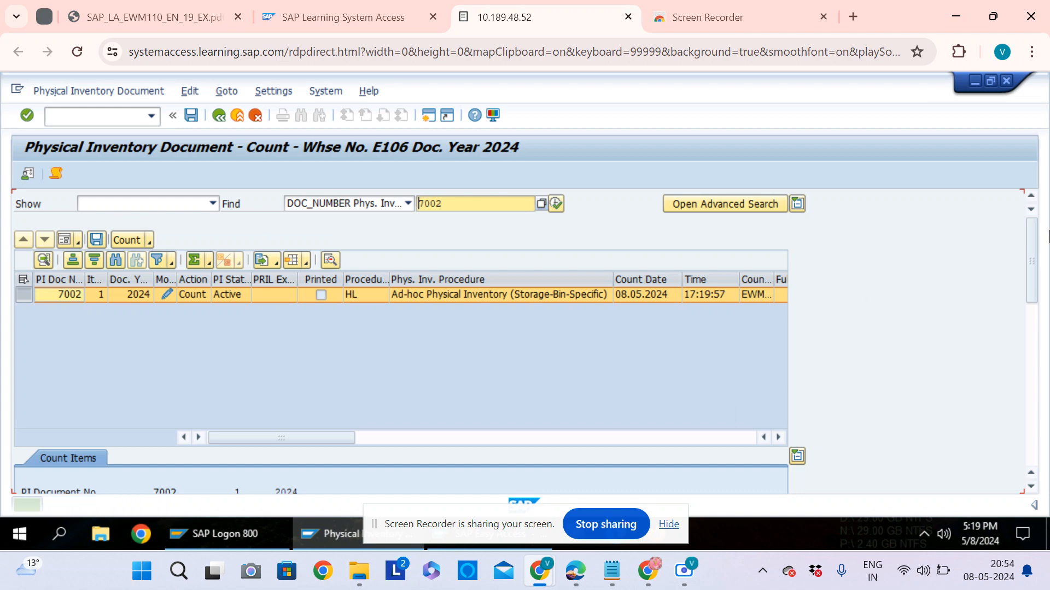
- Switch the count item to form view, enter a counted quantity of 495 PC and save the count
left_click_drag(1029, 253, 1041, 373)
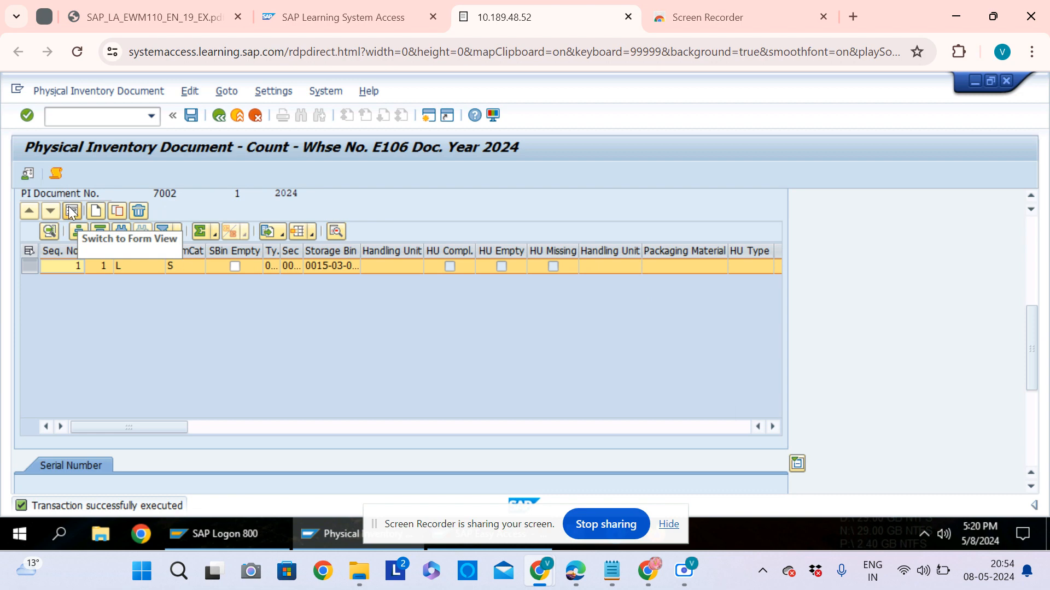
left_click(72, 211)
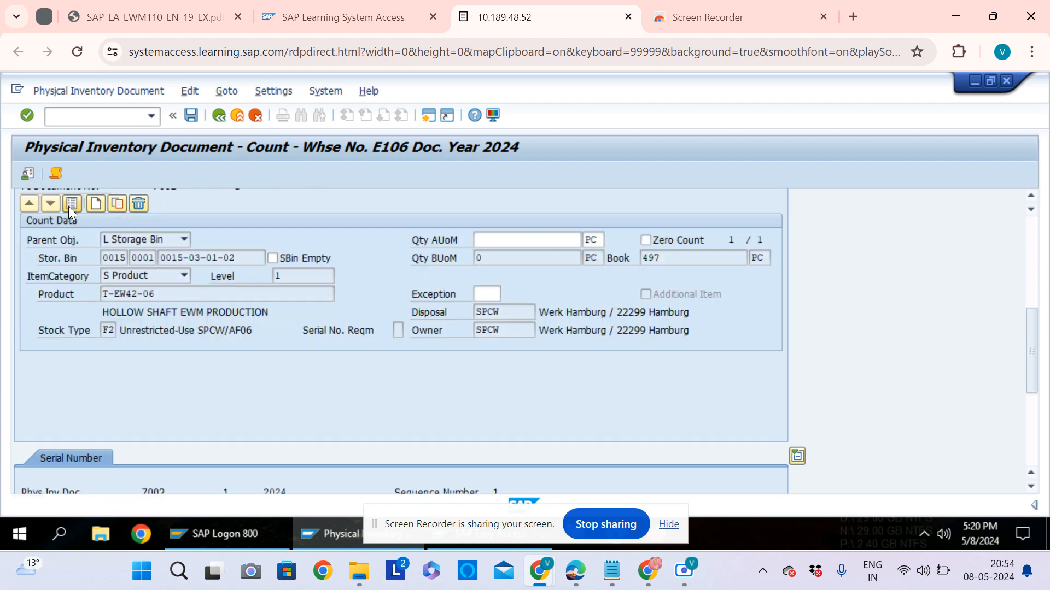
left_click(503, 240)
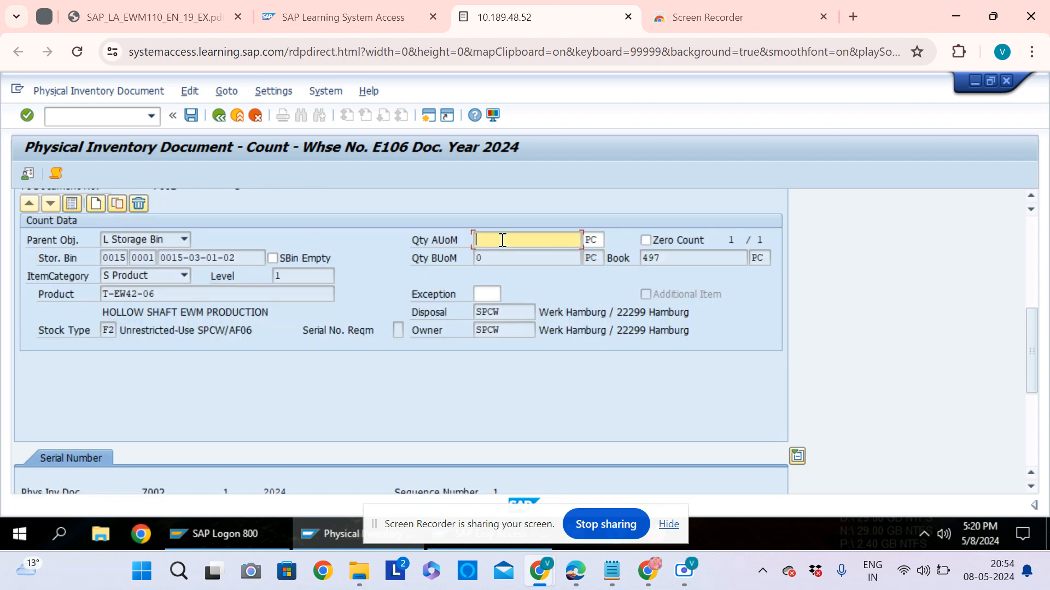
type("495")
left_click(1031, 232)
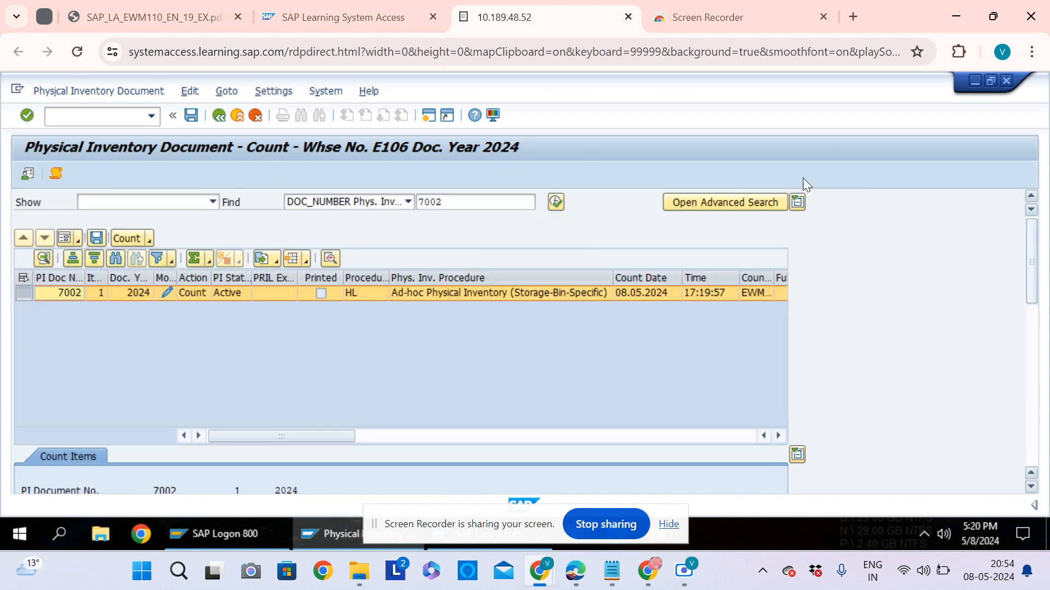
left_click(192, 116)
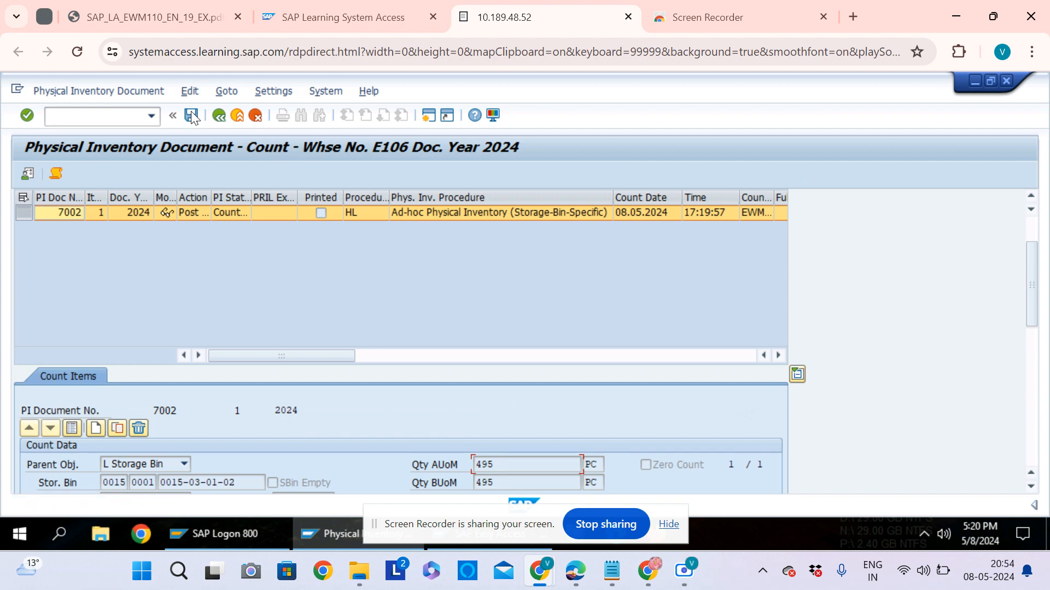
- Widen the physical inventory status and action columns to read the document's status and next action
double_click(251, 202)
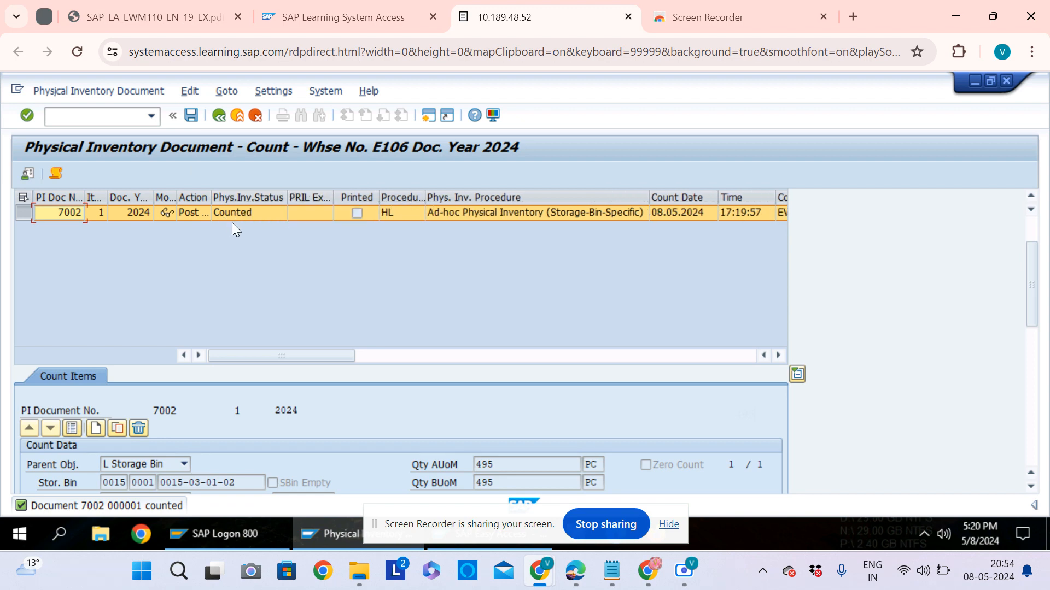
double_click(212, 195)
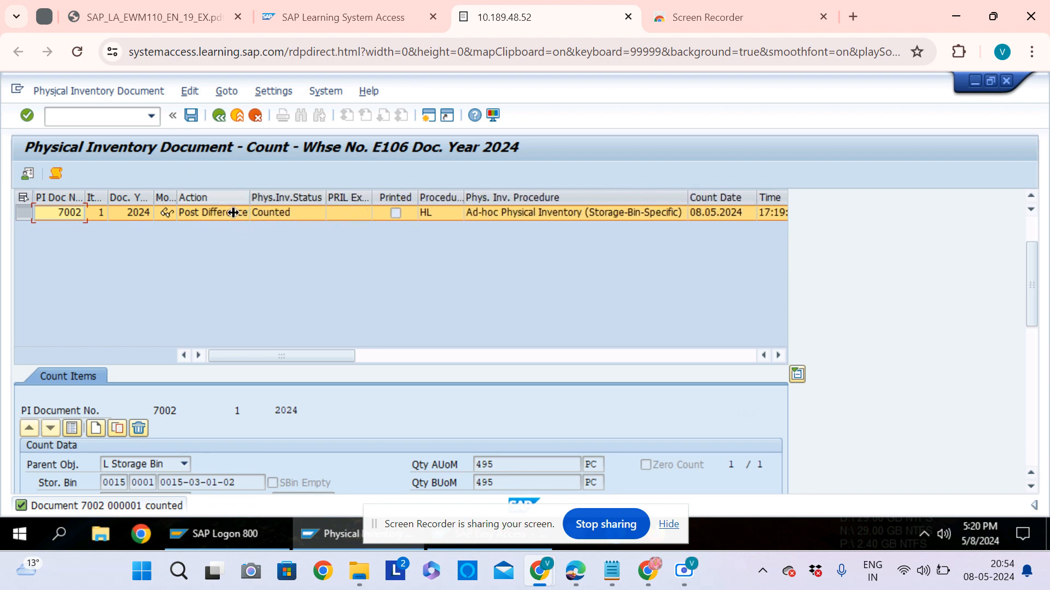
left_click(1033, 228)
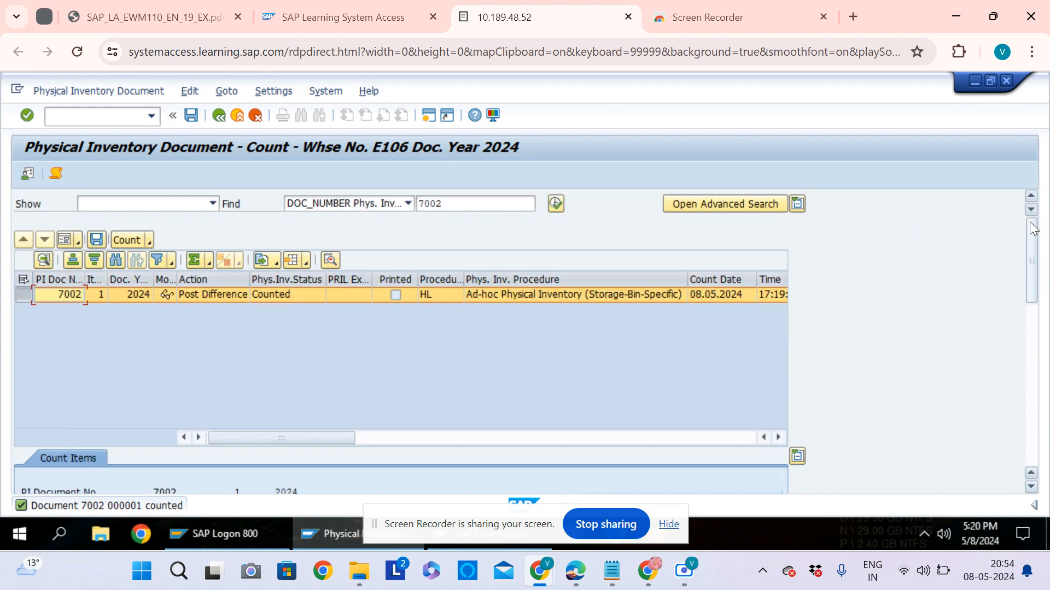
- Return to SAP Easy Access, open Process Physical Inventory Document and find document 7002
left_click(218, 116)
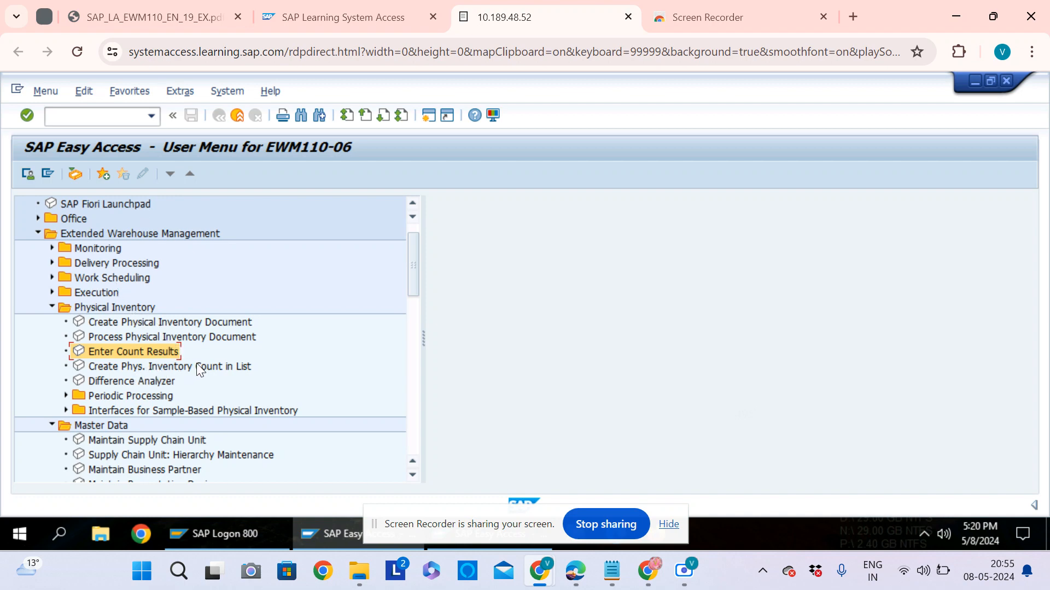
double_click(157, 338)
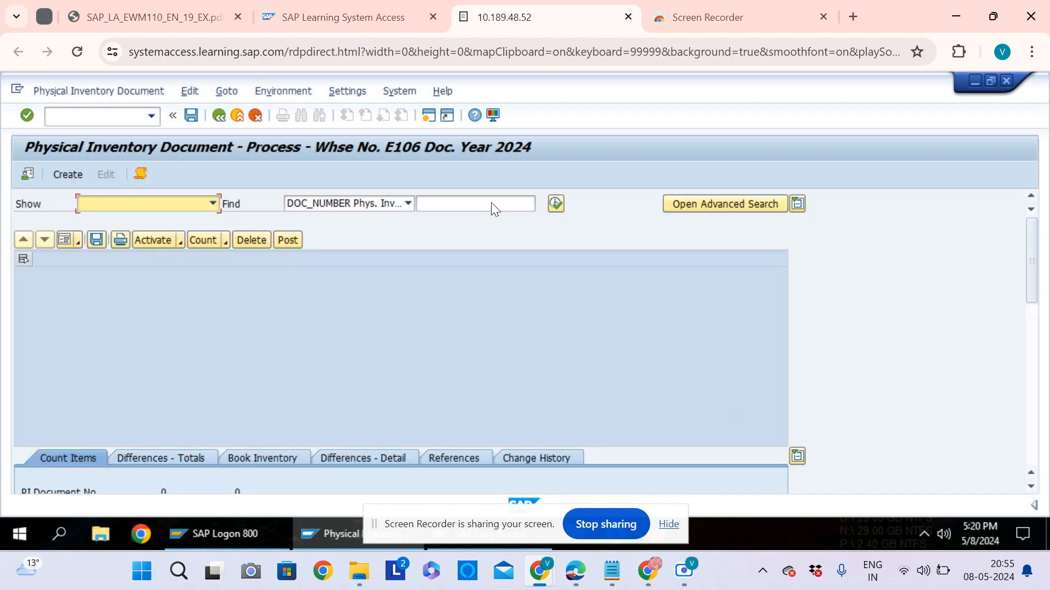
left_click(484, 203)
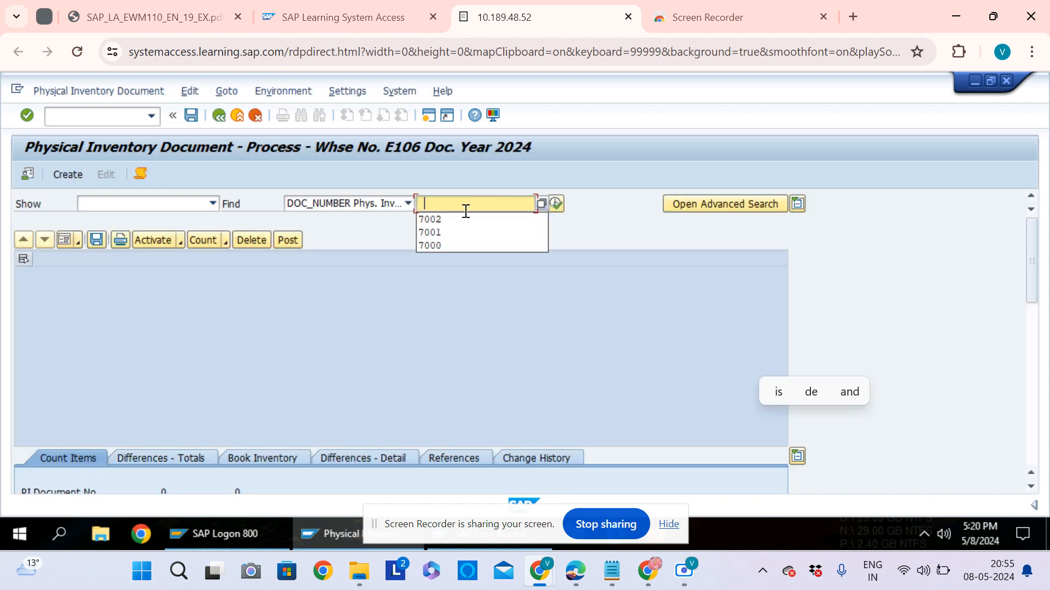
left_click(434, 219)
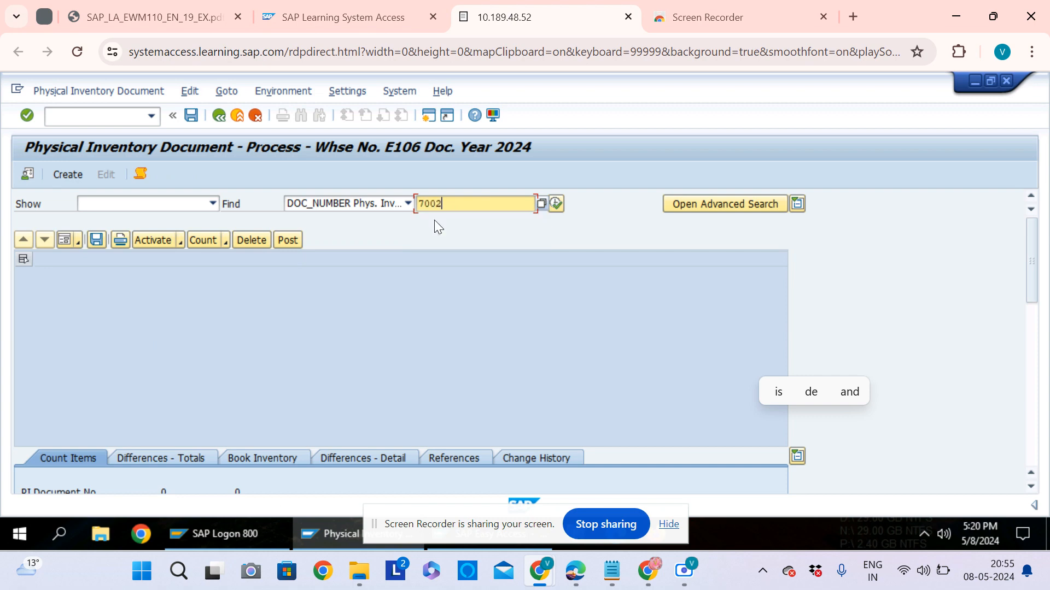
left_click(556, 205)
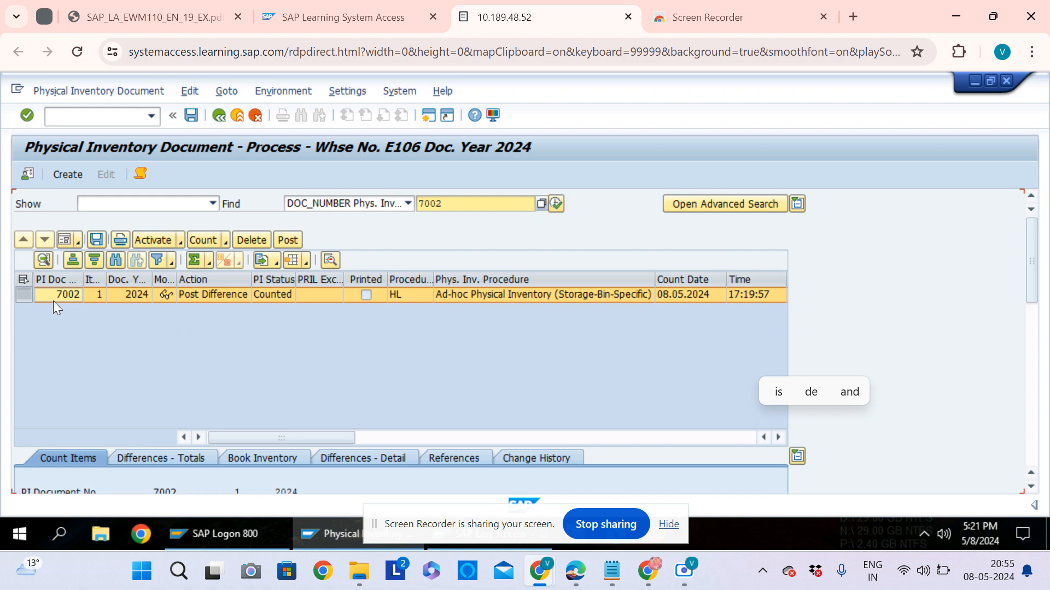
- Select physical inventory document 7002, post its difference and save
left_click(24, 281)
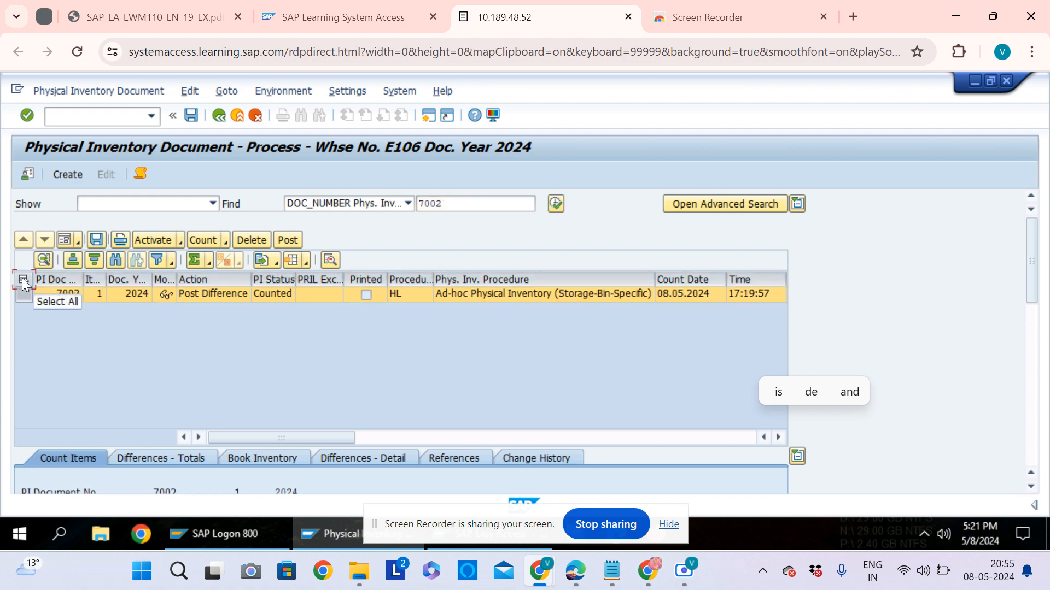
left_click(292, 241)
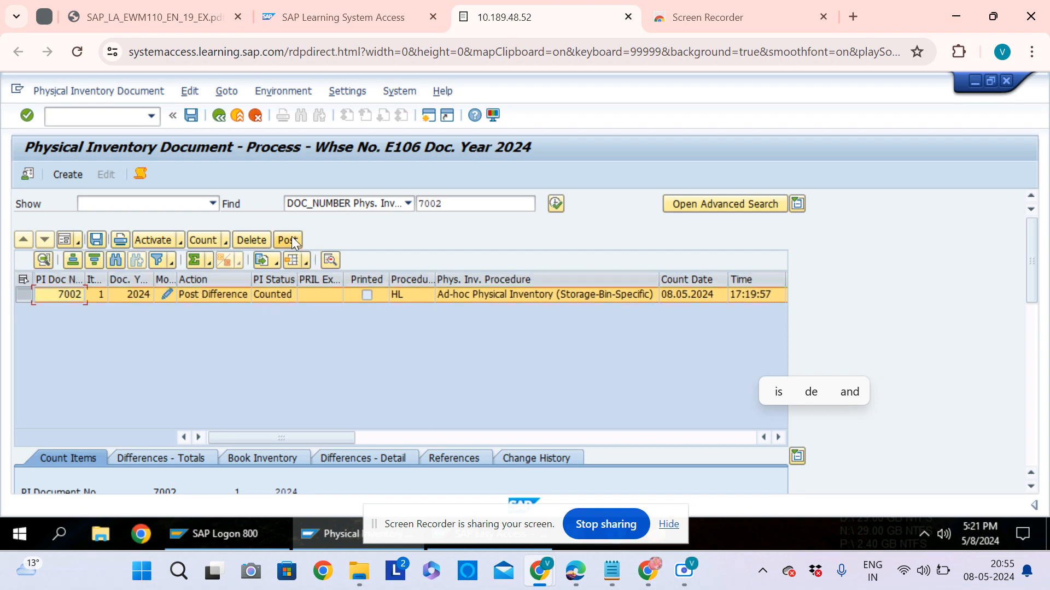
left_click(97, 241)
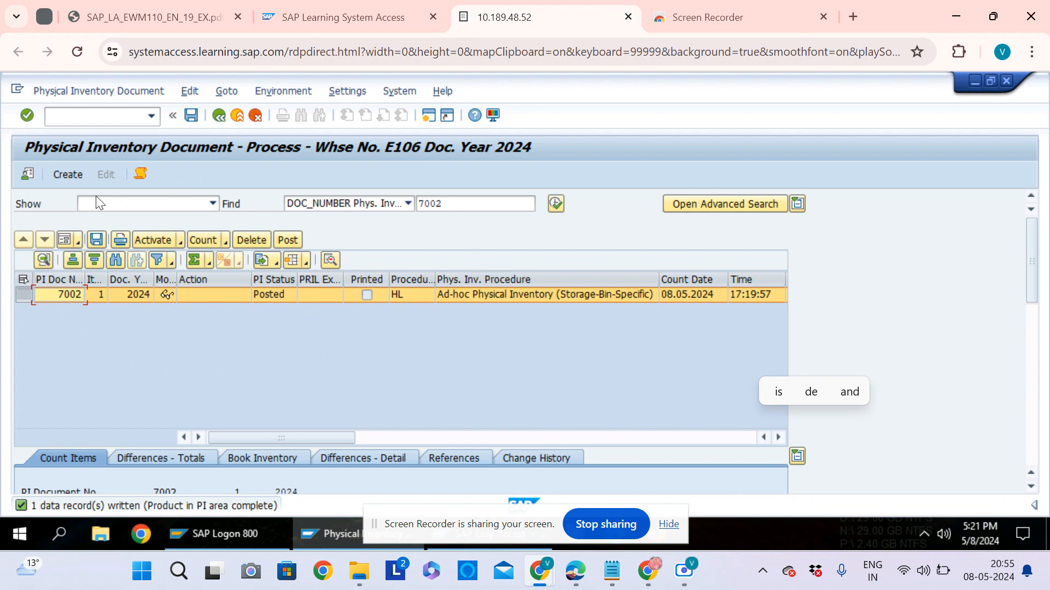
- Open the warehouse monitor with /n/scwm/mon and bring up the physical stock selection for storage bins
left_click(152, 111)
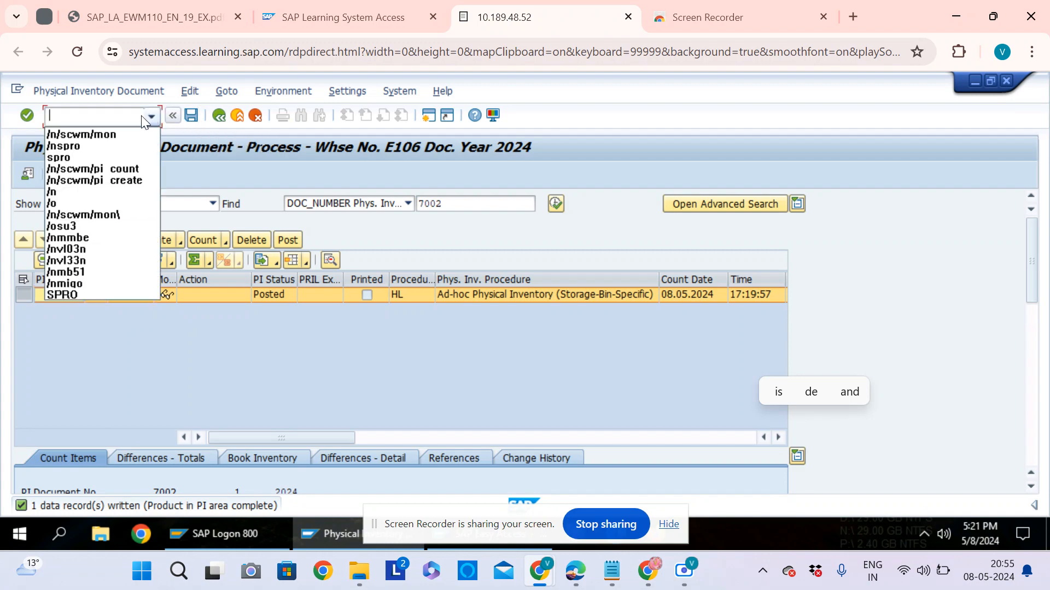
left_click(96, 136)
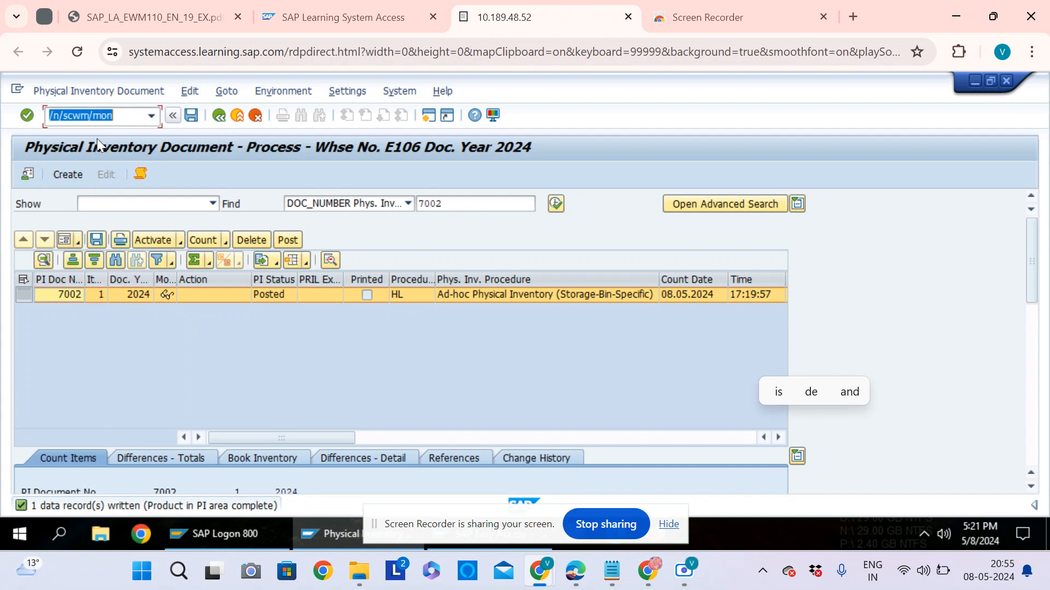
key("Return")
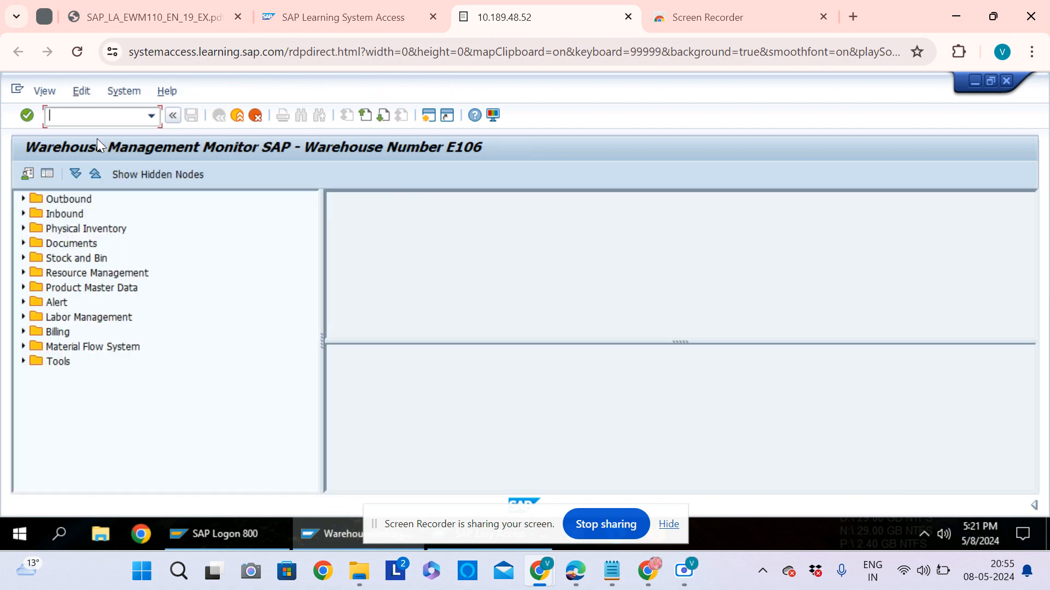
left_click(24, 257)
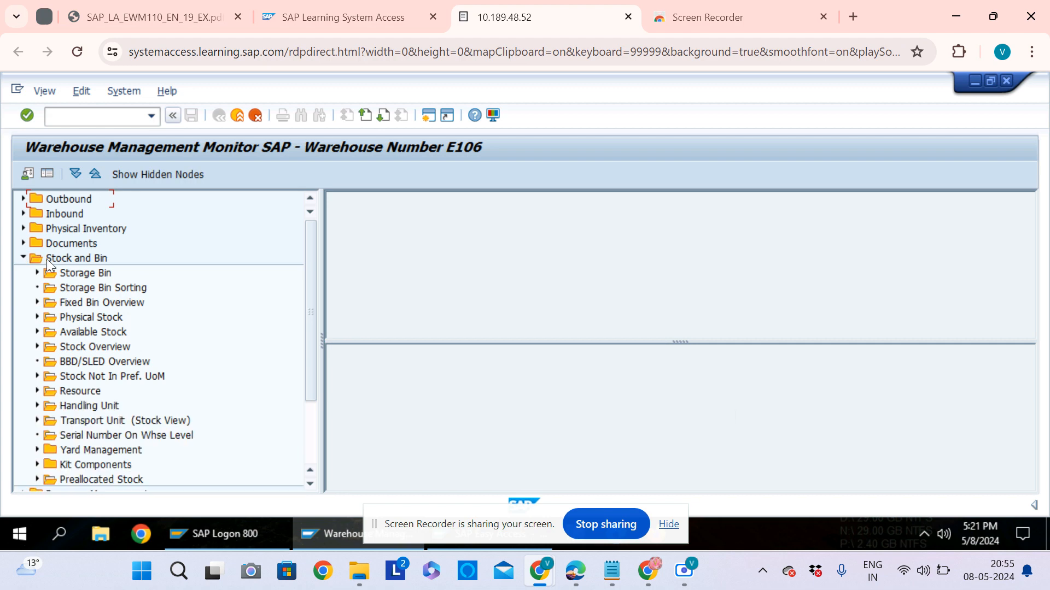
left_click(36, 272)
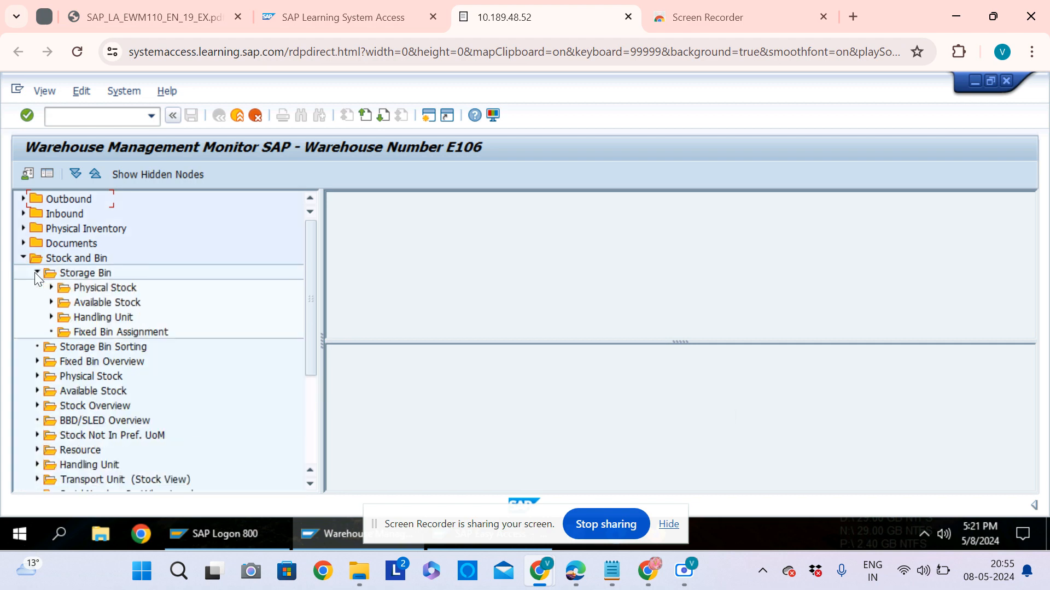
double_click(101, 287)
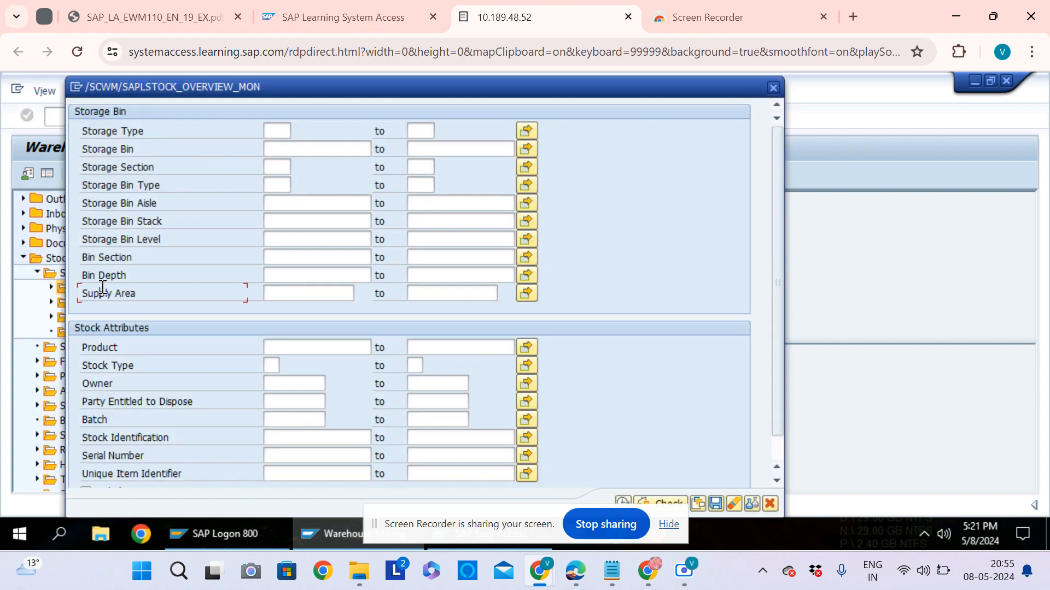
- Display the physical stock of product T-EW42-06 and widen the quantity column to check the stock
left_click(279, 345)
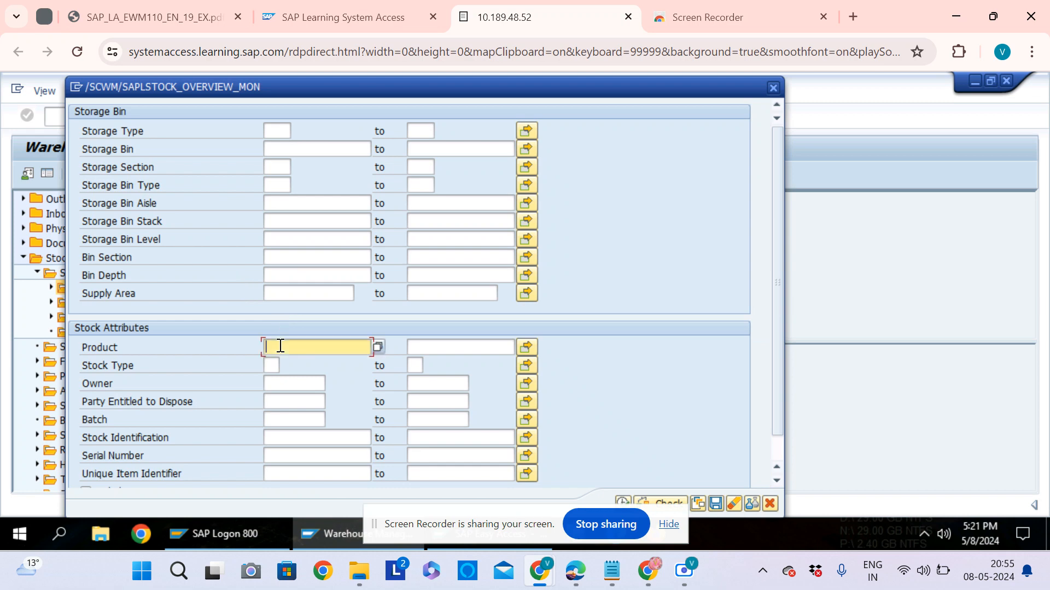
type("T")
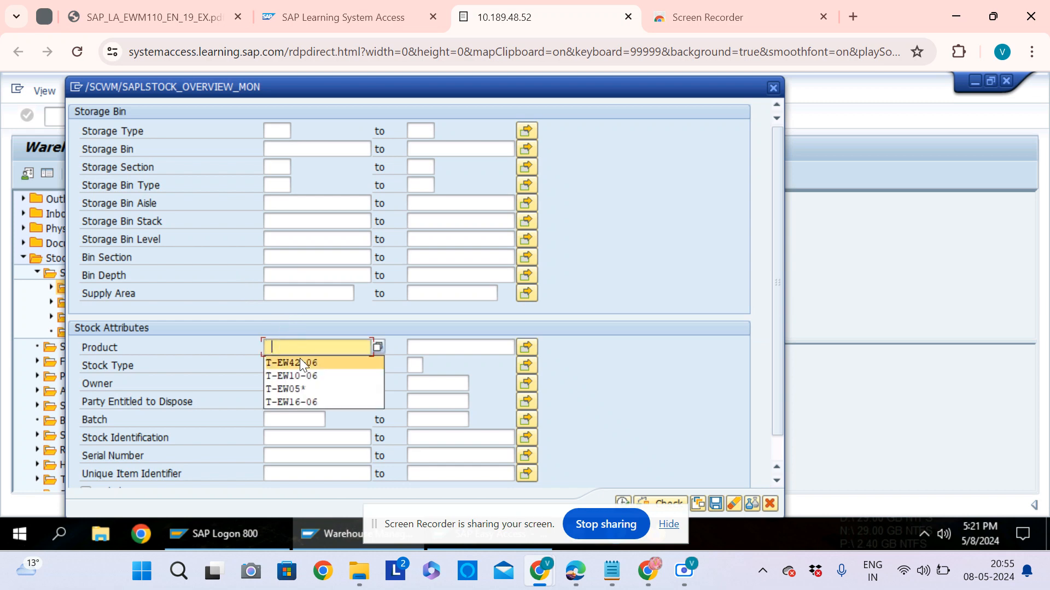
left_click(300, 358)
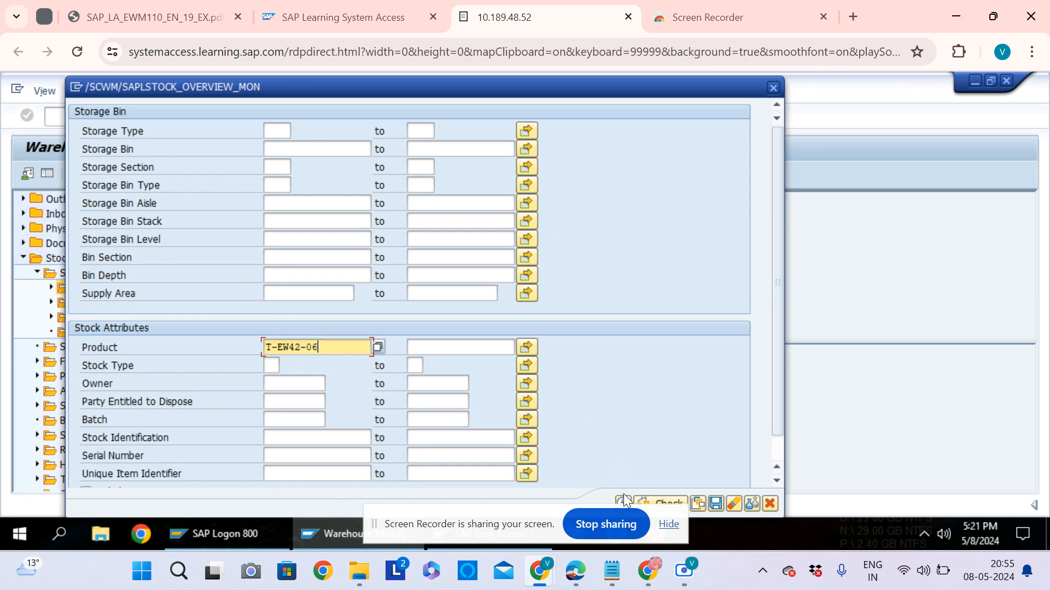
left_click(668, 525)
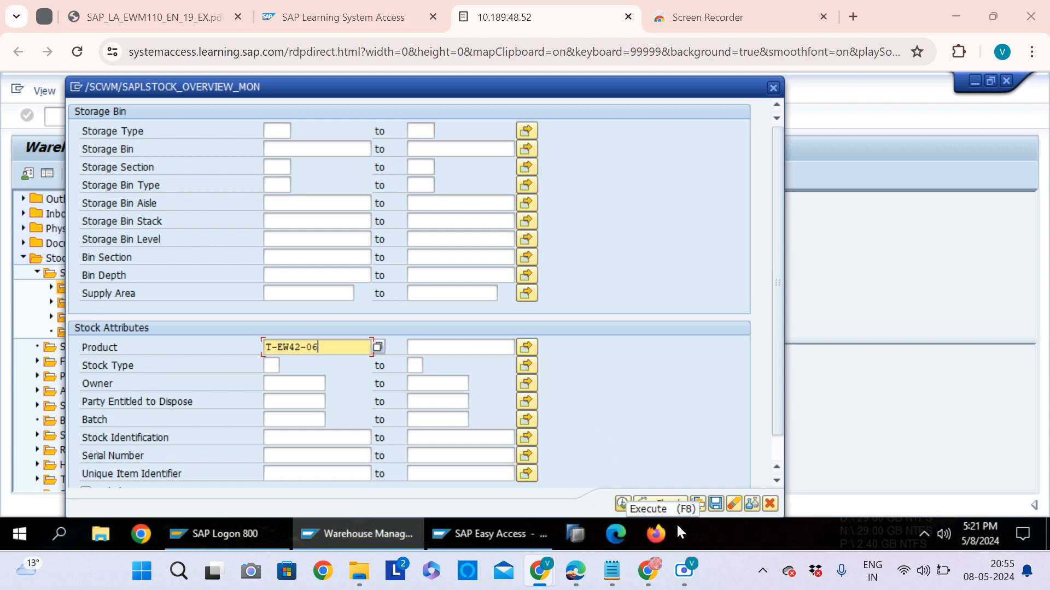
left_click(623, 503)
left_click(232, 409)
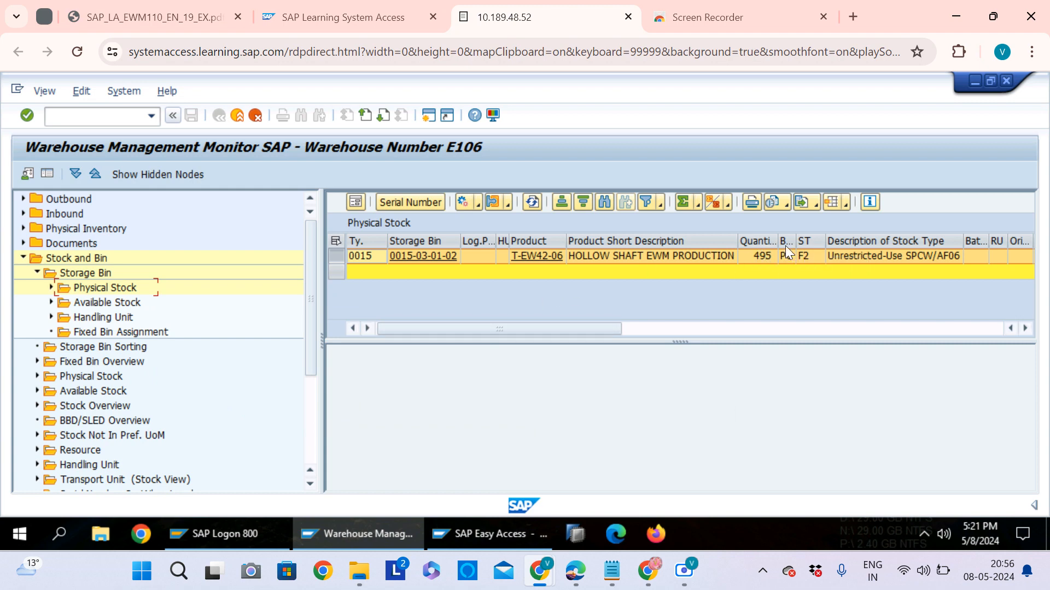
left_click_drag(779, 241, 807, 241)
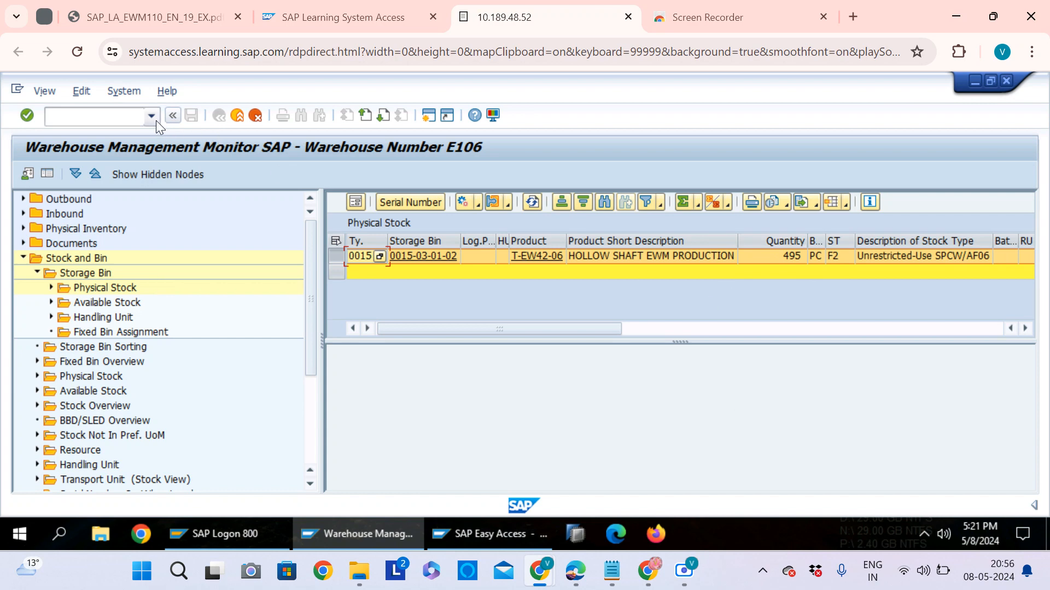
- Leave the warehouse monitor, open the Difference Analyzer and find the differences for product T-EW42-06
left_click(238, 118)
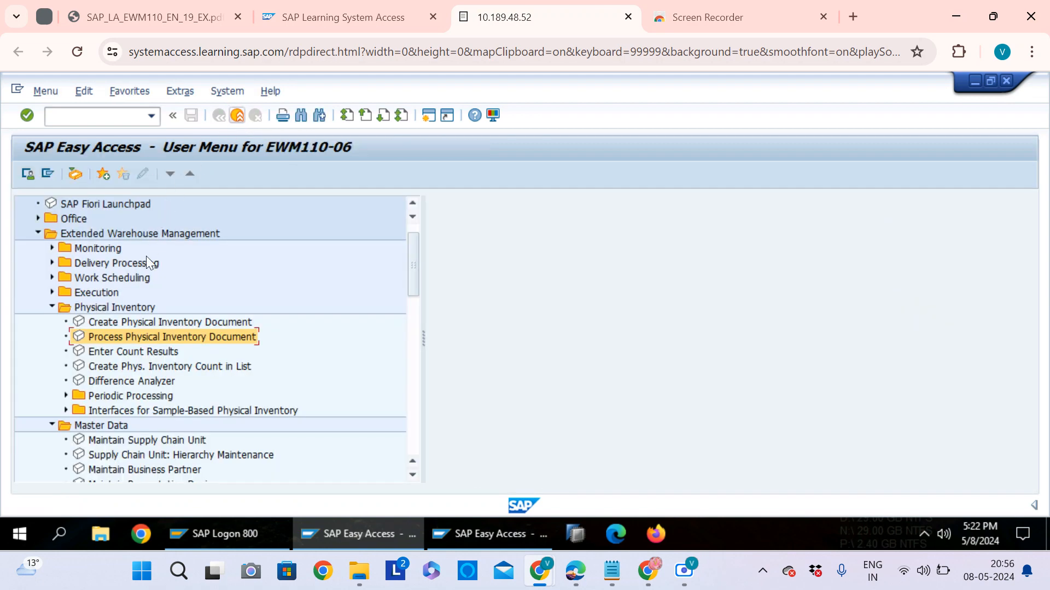
double_click(125, 384)
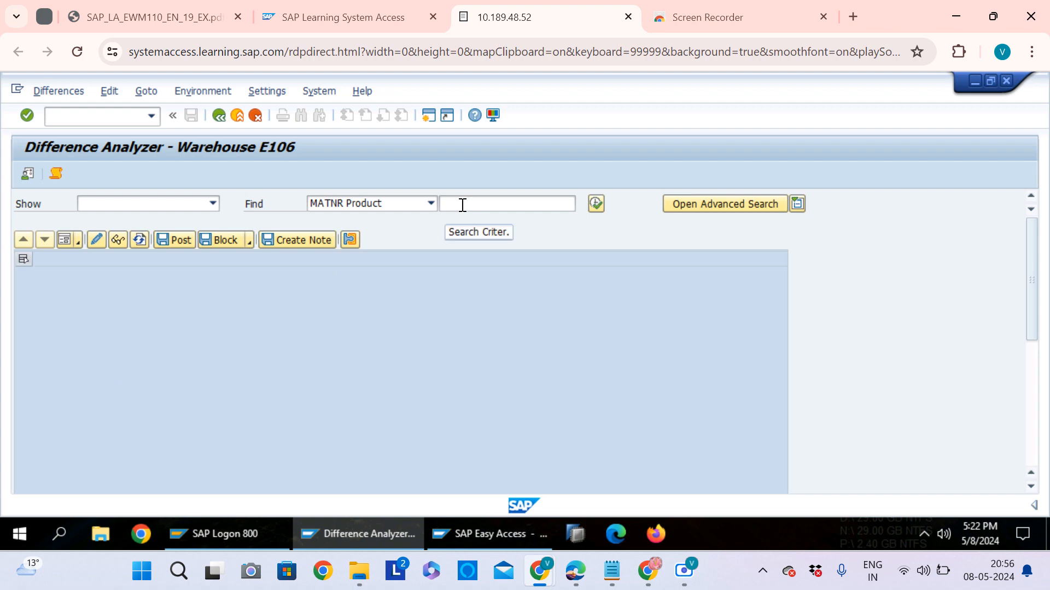
left_click(462, 205)
type("T")
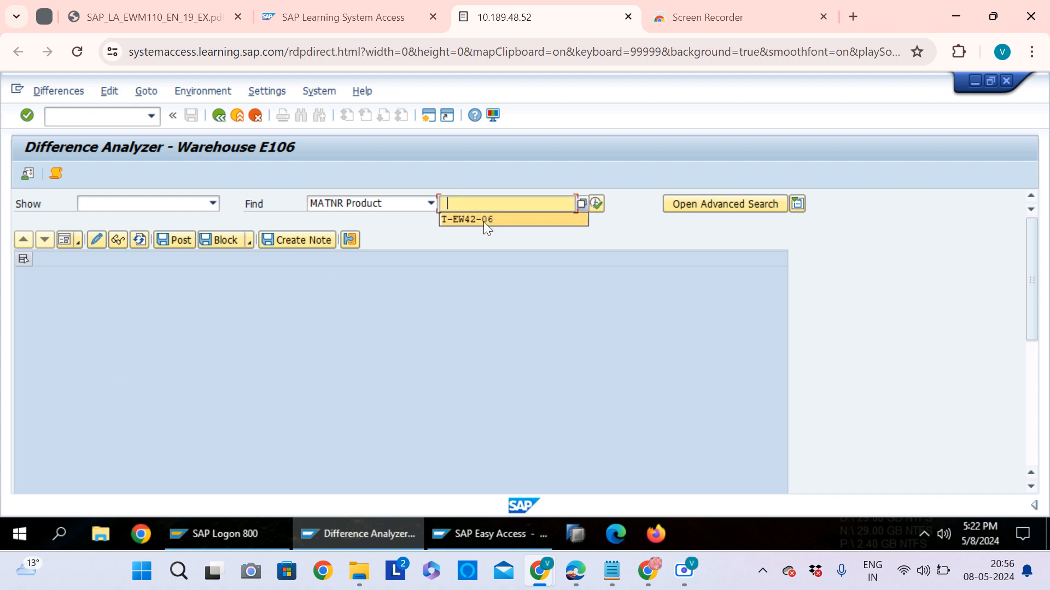
left_click(484, 221)
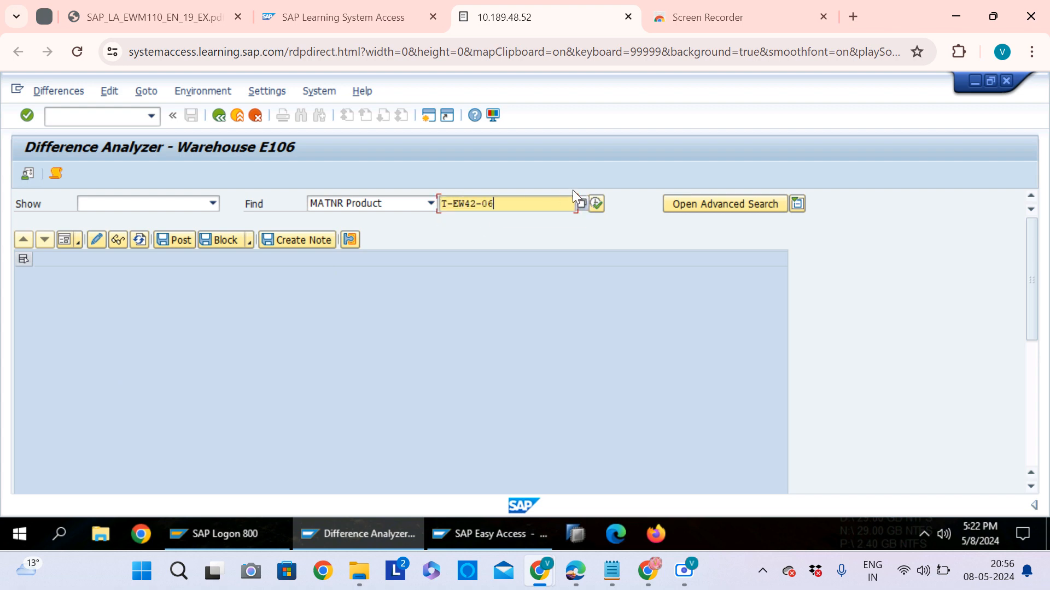
left_click(596, 207)
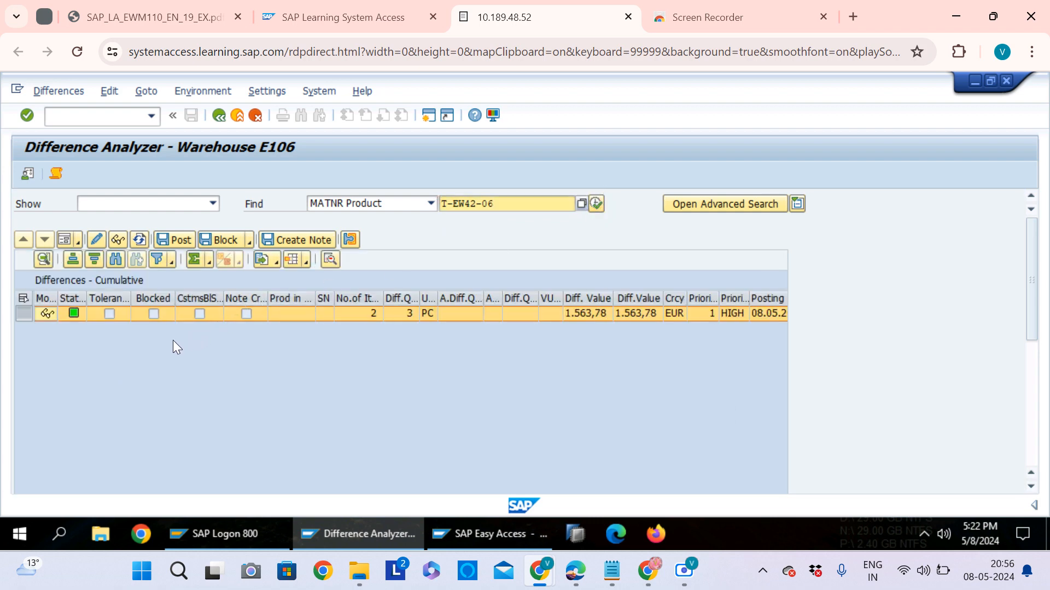
- Select the cumulative difference line for T-EW42-06, post it and agree to clear the product's differences
left_click(23, 300)
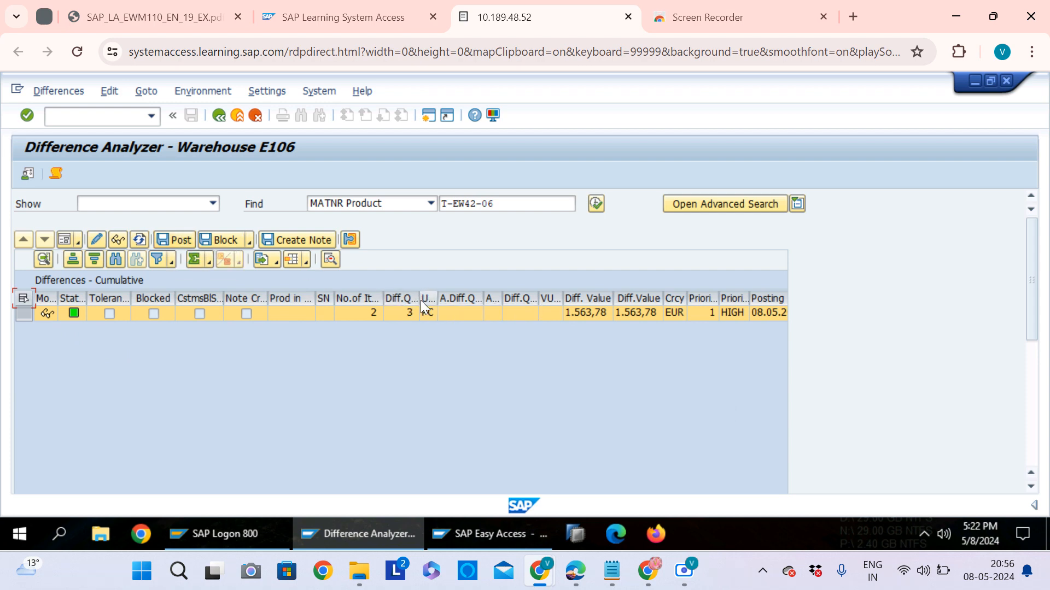
left_click_drag(418, 299, 450, 302)
left_click_drag(1035, 294, 1013, 233)
left_click(173, 240)
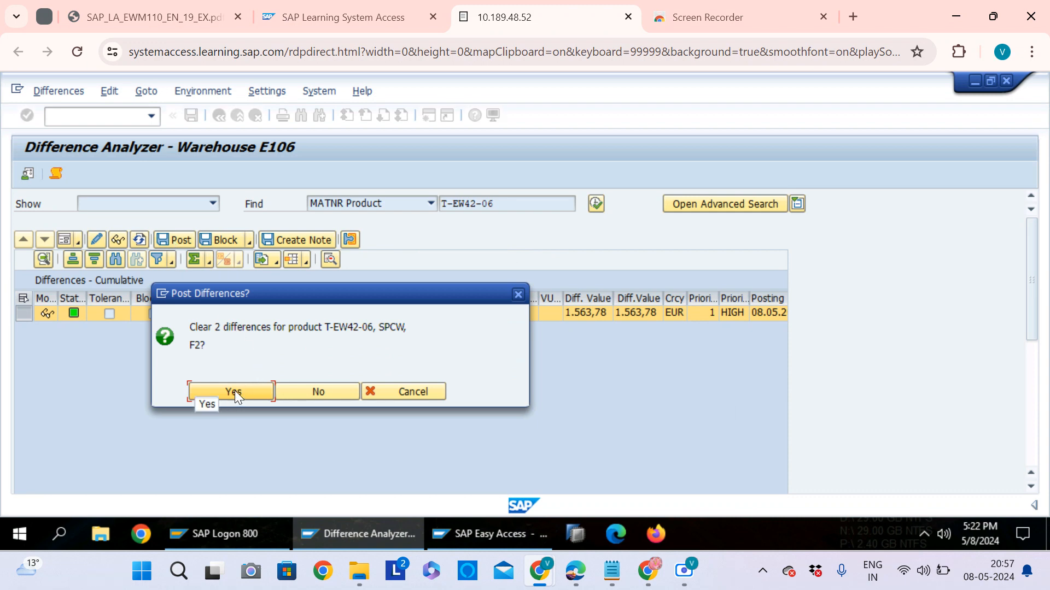
left_click(235, 390)
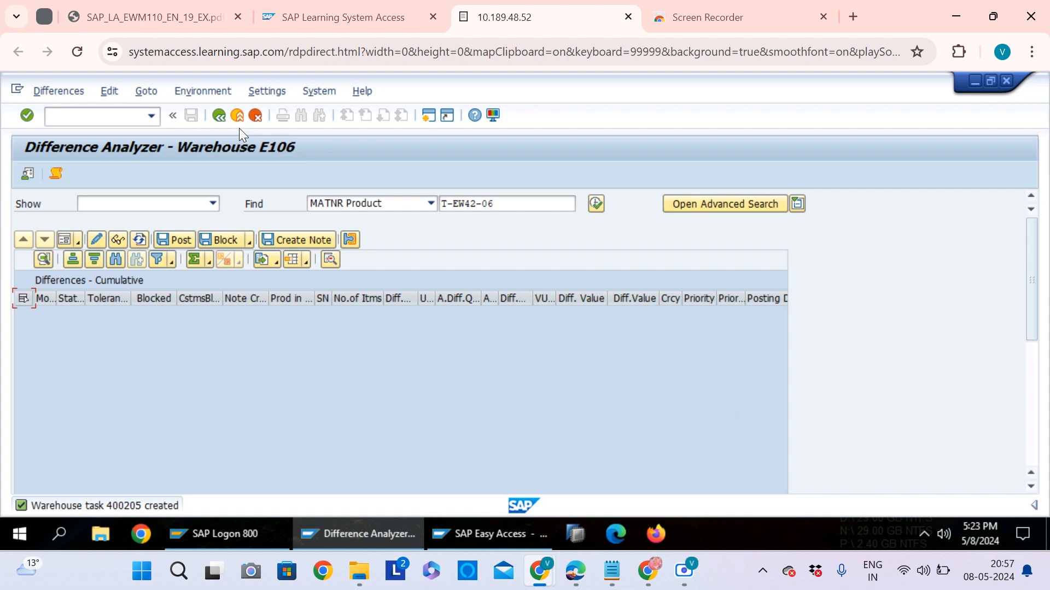
- Switch to the Google Slides presentation and review the Physical Inventory process slide
key("alt+Tab")
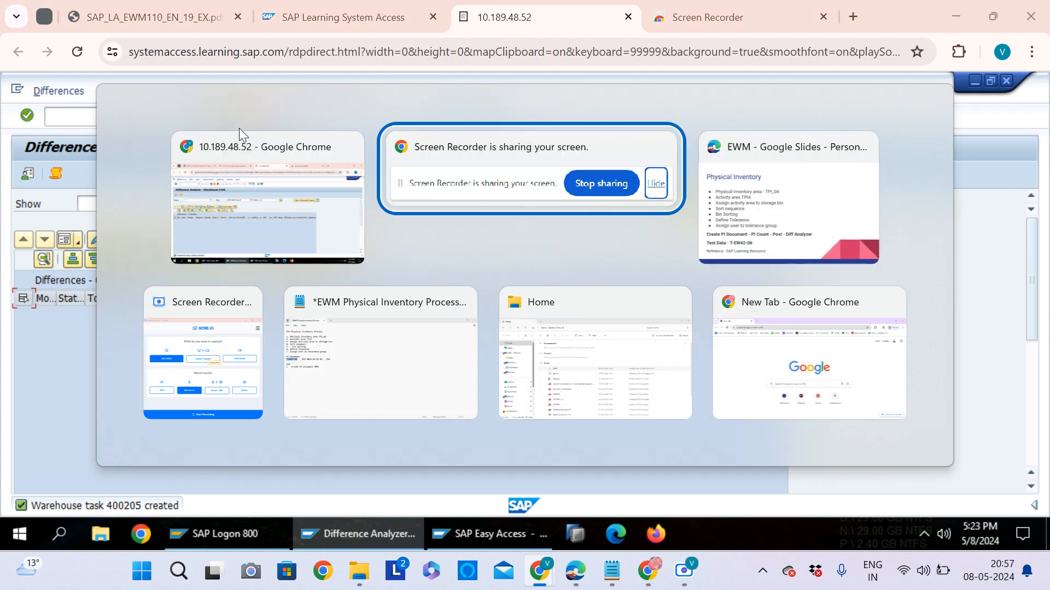
key("alt+Tab")
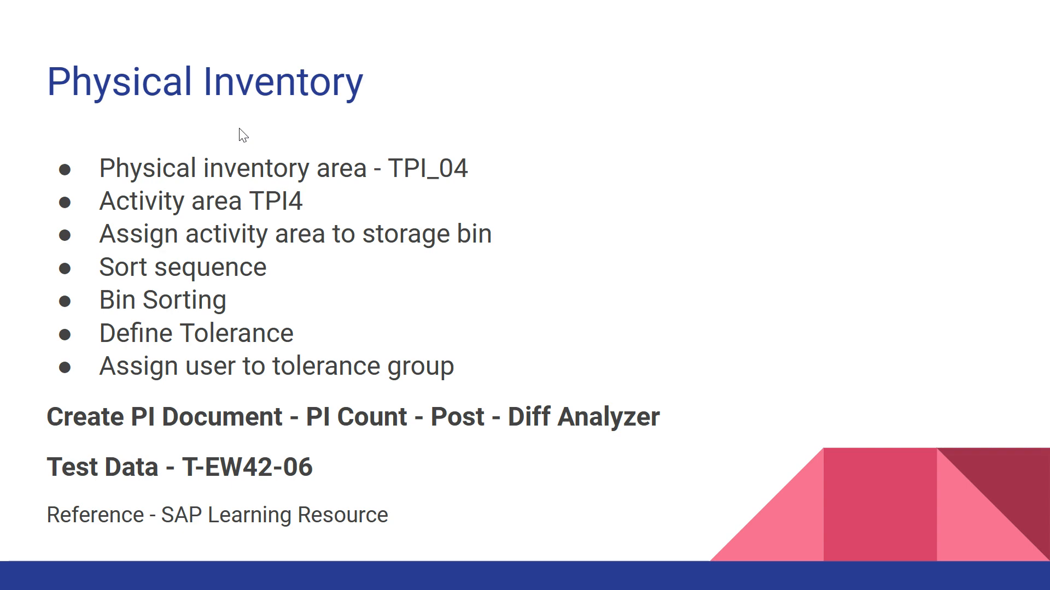
key("alt+Tab")
key("alt+Tab")
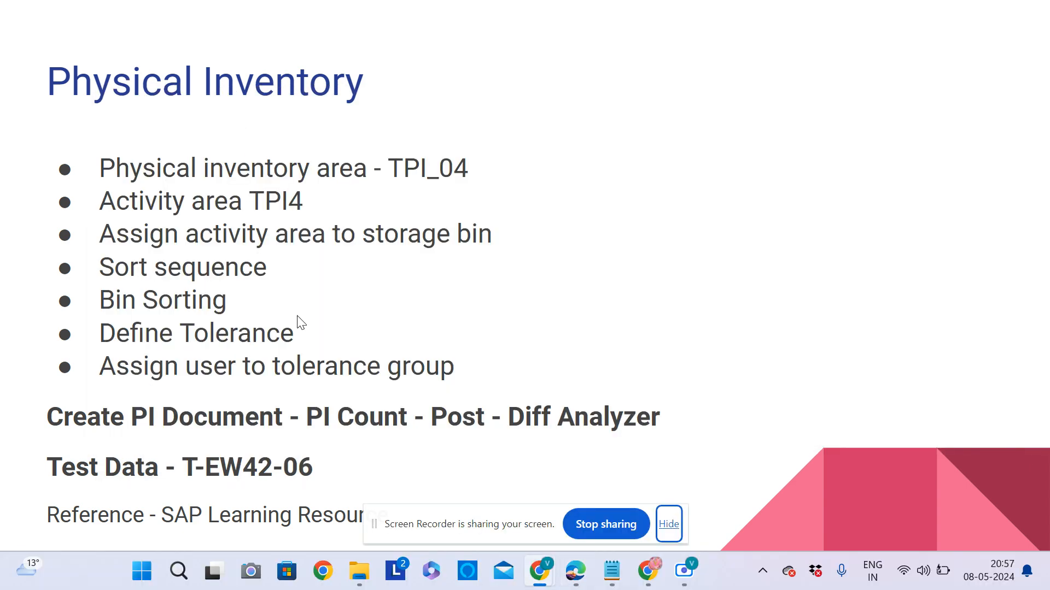